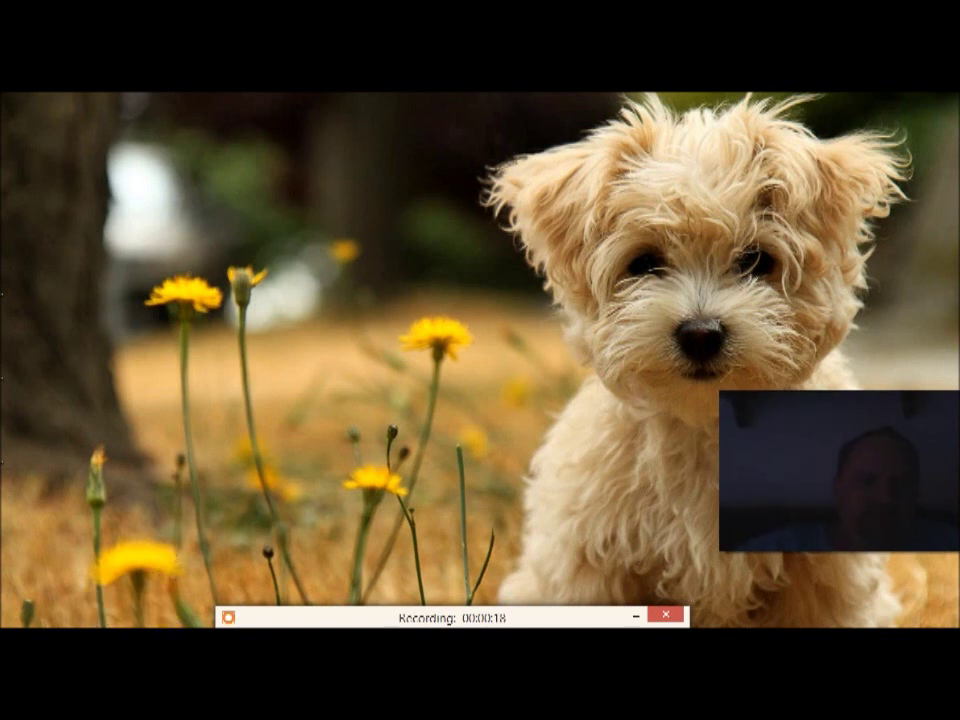
Restore the Chrome window showing Google results for 'back to the future picture'.
{"action": "left_click", "coordinate": [60, 570]}
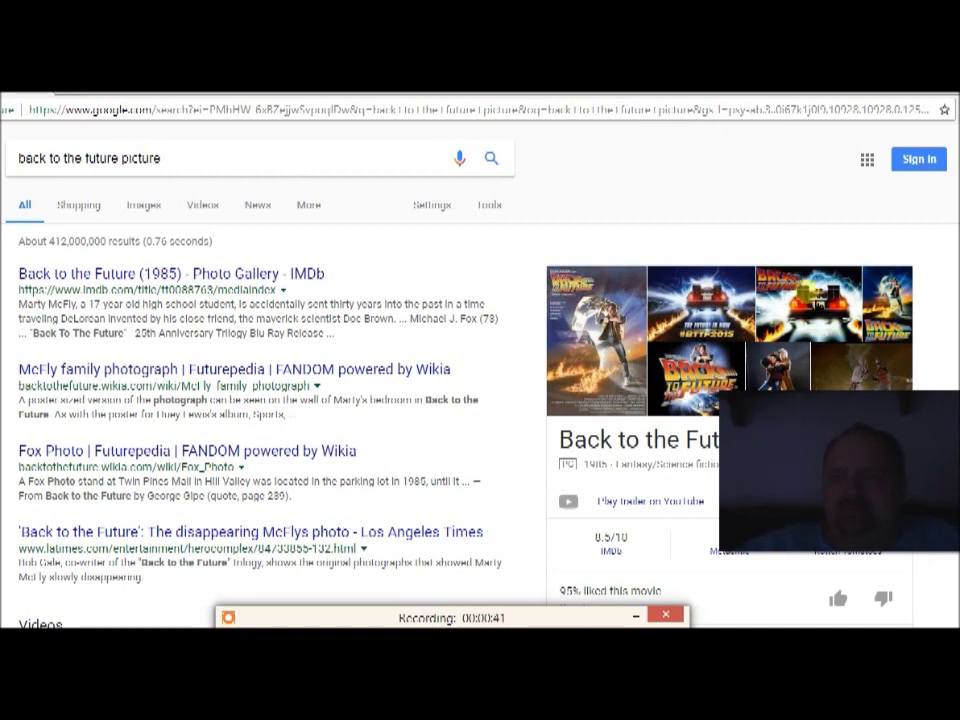
Show the Images results for 'back to the future picture' to get the poster grid.
{"action": "left_click", "coordinate": [808, 292]}
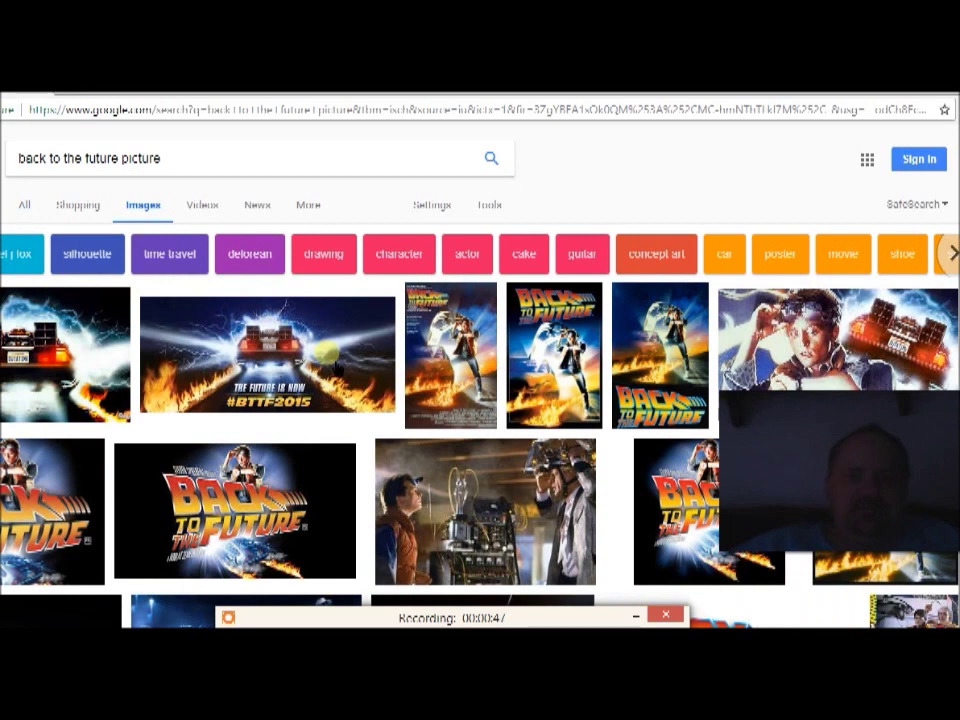
{"action": "mouse_move", "coordinate": [65, 353]}
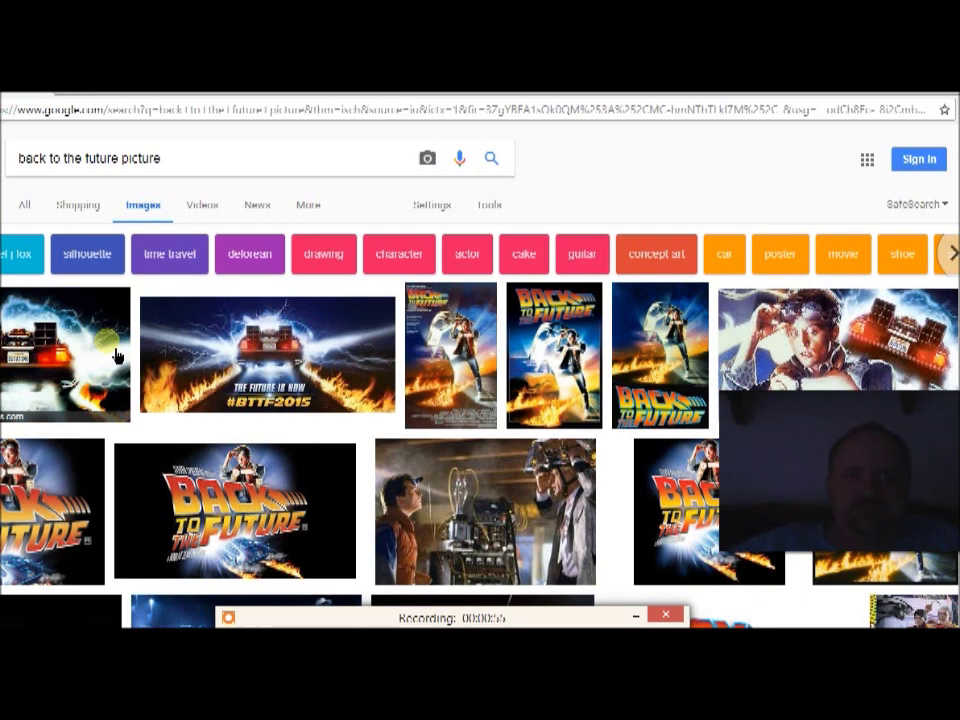
Save the DeLorean image to the Desktop with Save image as, then show the desktop.
{"action": "left_click", "coordinate": [116, 356]}
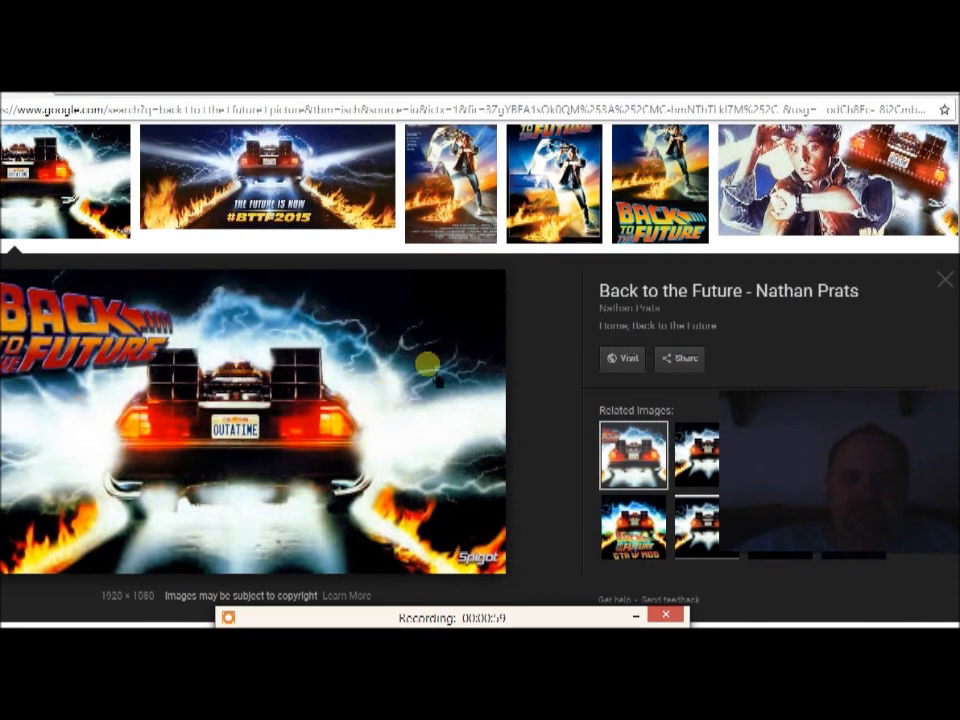
{"action": "right_click", "coordinate": [394, 371]}
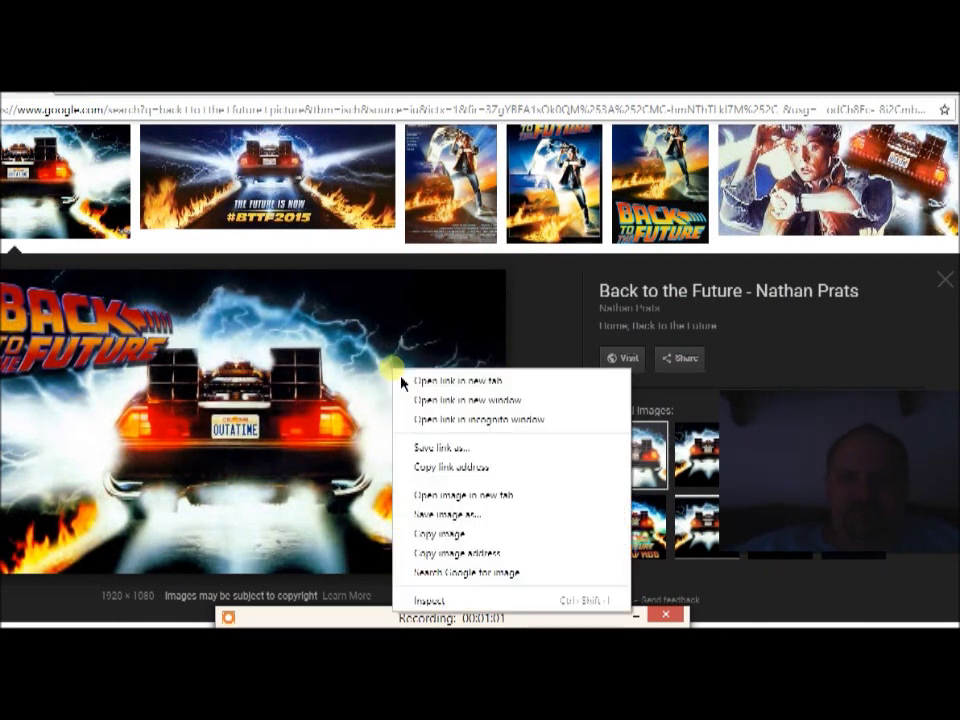
{"action": "left_click", "coordinate": [465, 515]}
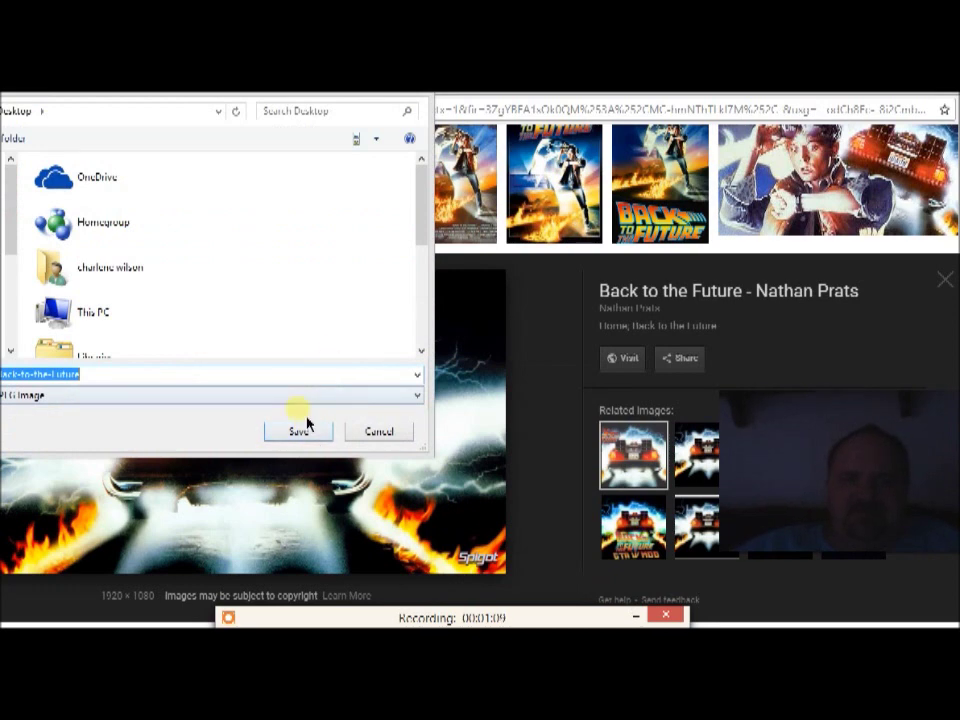
{"action": "left_click", "coordinate": [305, 441]}
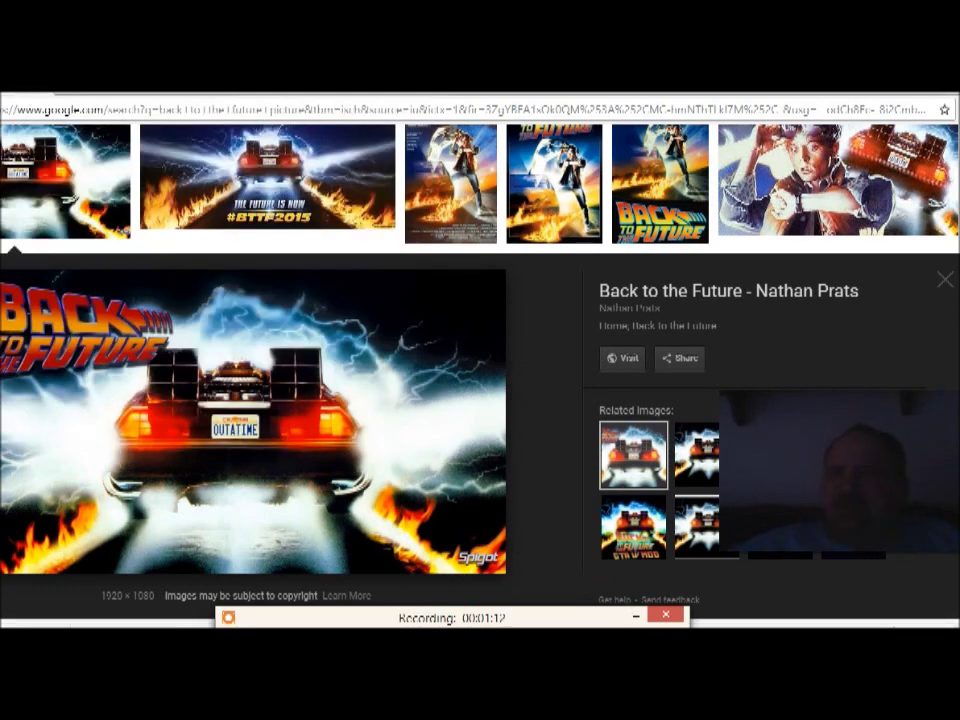
{"action": "key", "text": "super+d"}
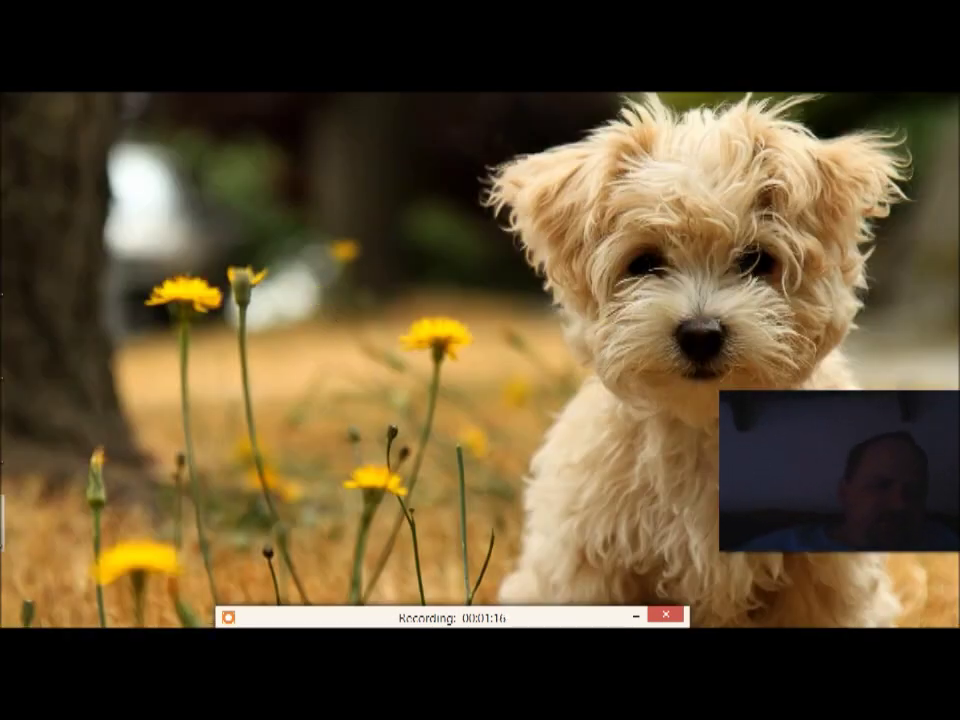
Position the saved picture icon and create a desktop folder named 'Back To The Future'.
{"action": "left_click_drag", "start_coordinate": [3, 380], "coordinate": [95, 272]}
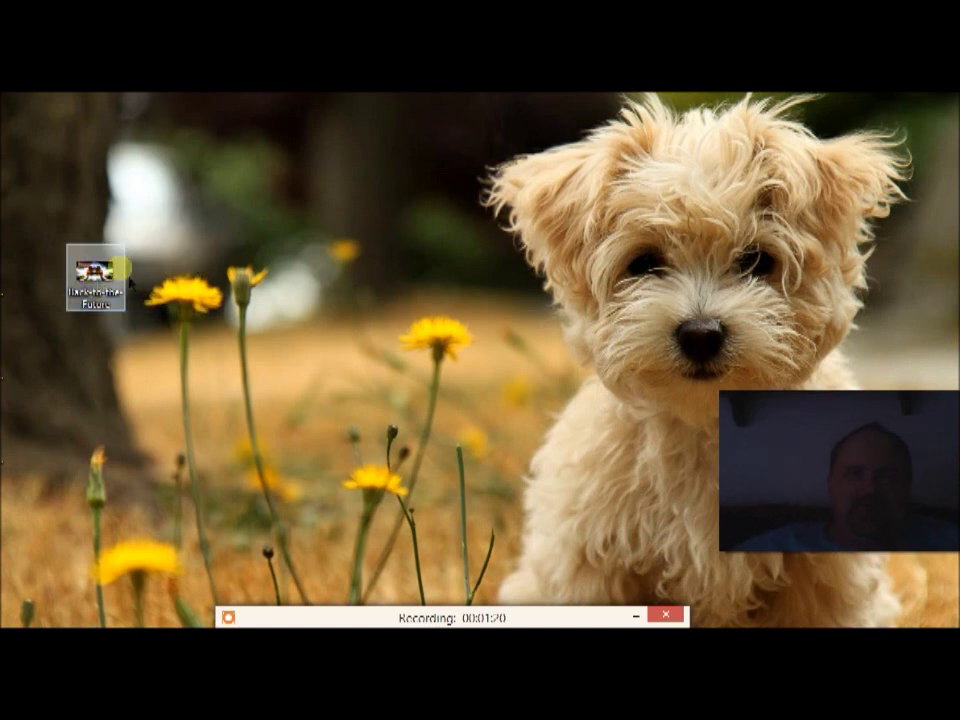
{"action": "right_click", "coordinate": [98, 367]}
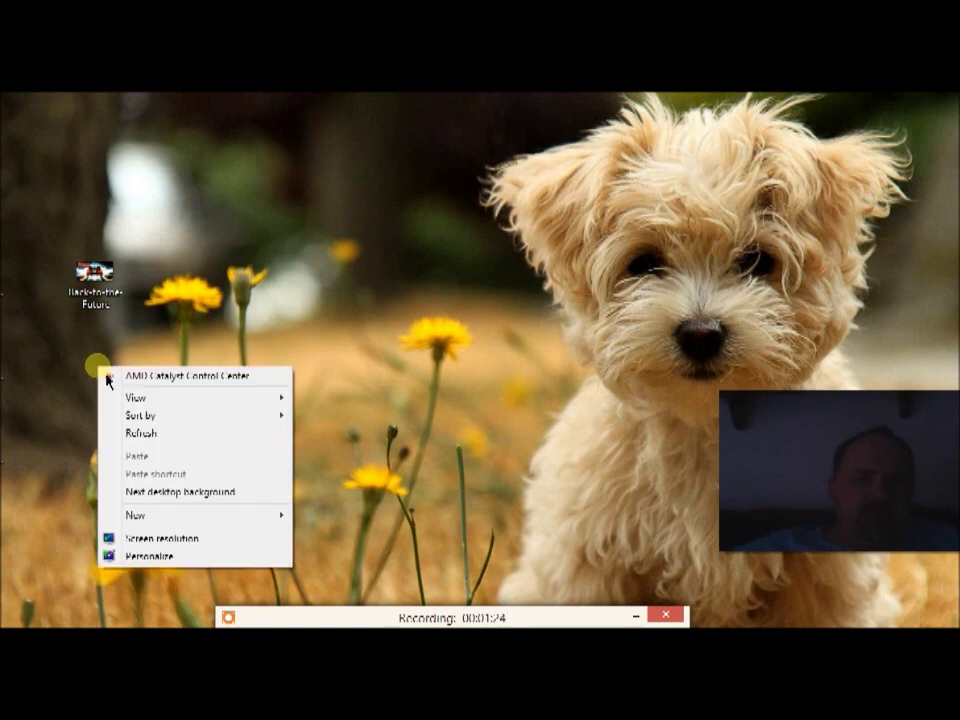
{"action": "mouse_move", "coordinate": [190, 515]}
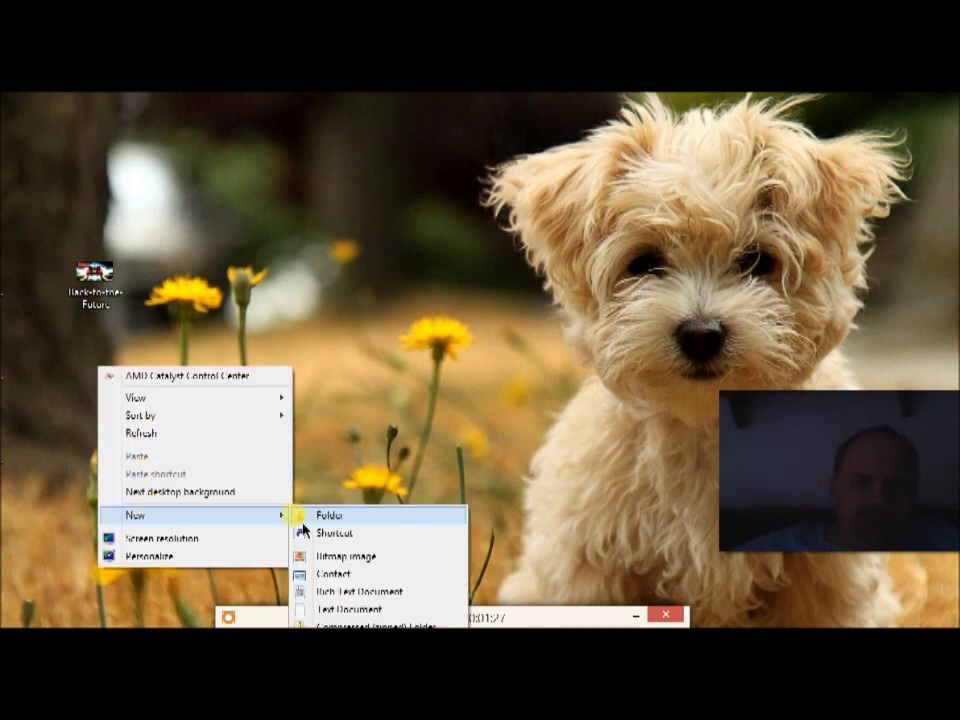
{"action": "left_click", "coordinate": [320, 515]}
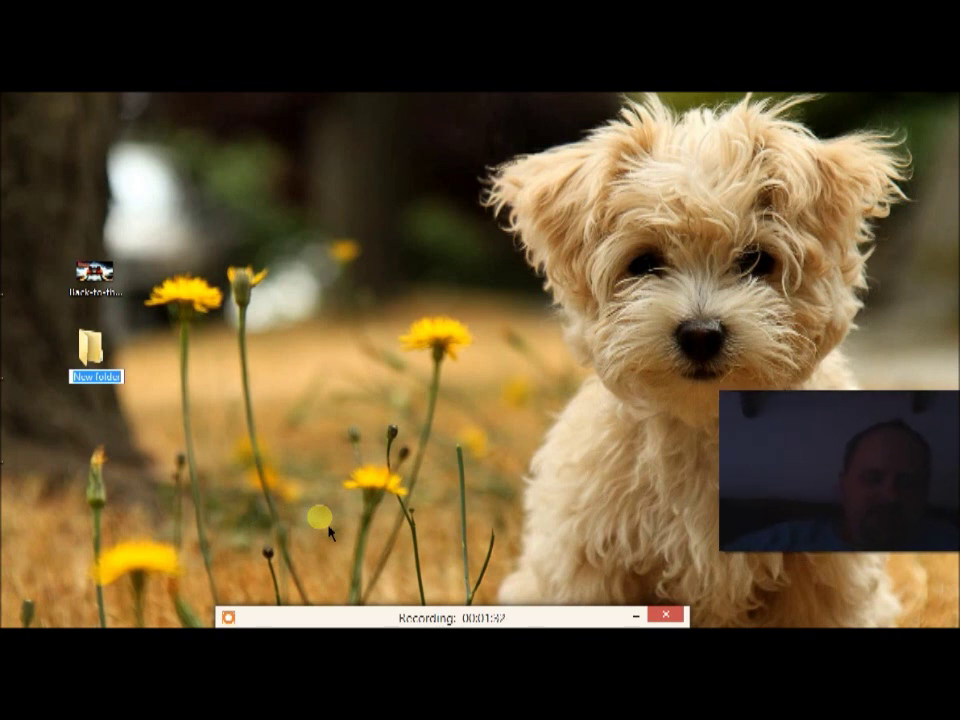
{"action": "type", "text": "B"}
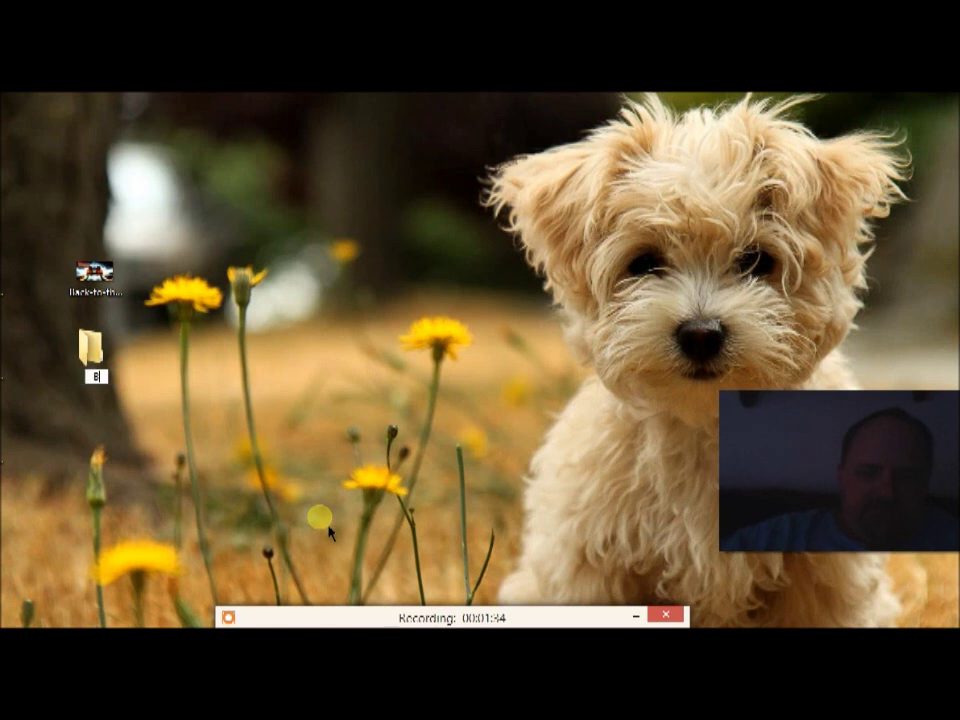
{"action": "type", "text": "usk "}
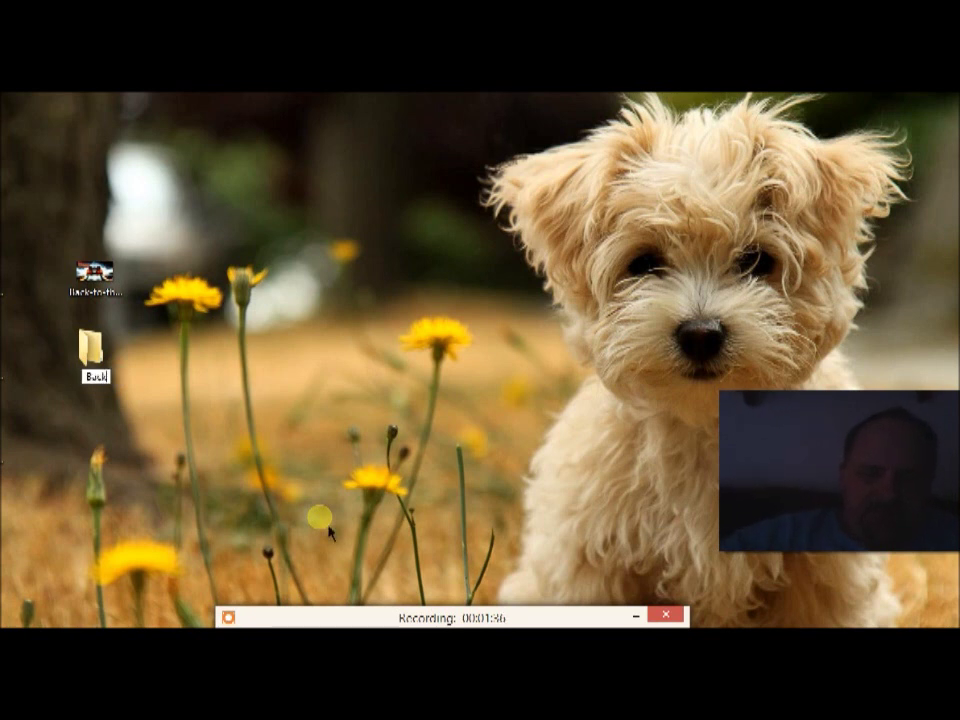
{"action": "type", "text": "To Th"}
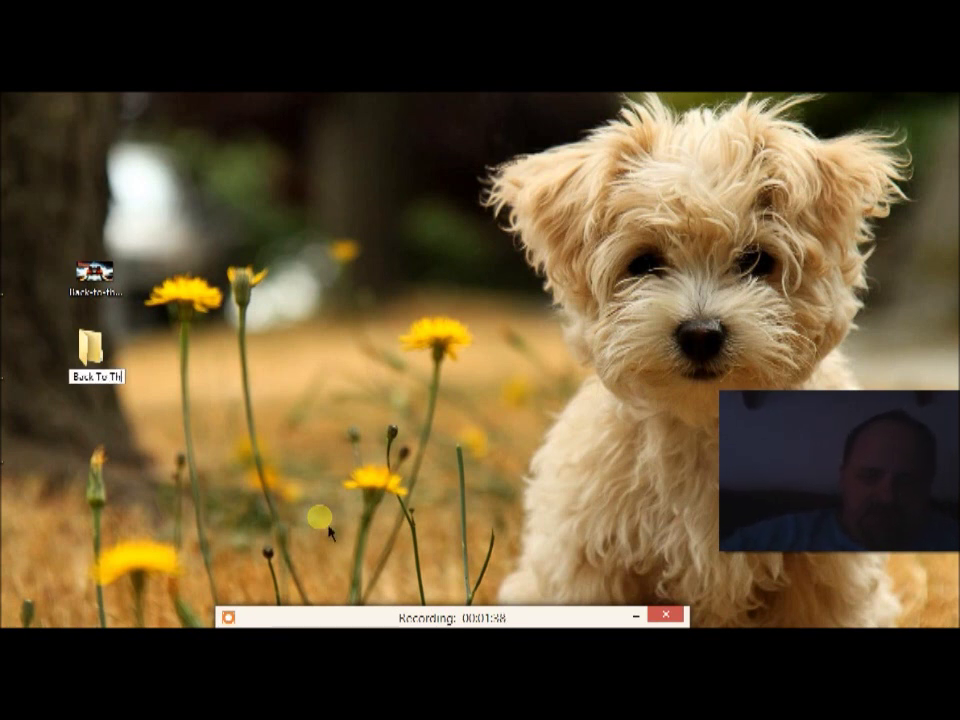
{"action": "type", "text": "e Fut"}
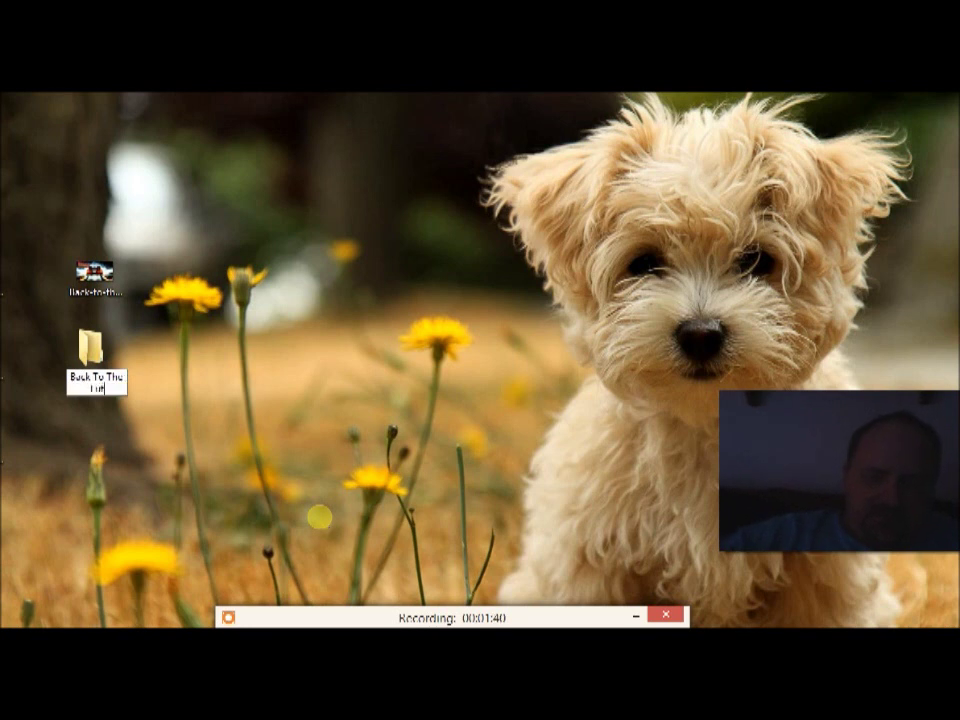
{"action": "type", "text": "ure"}
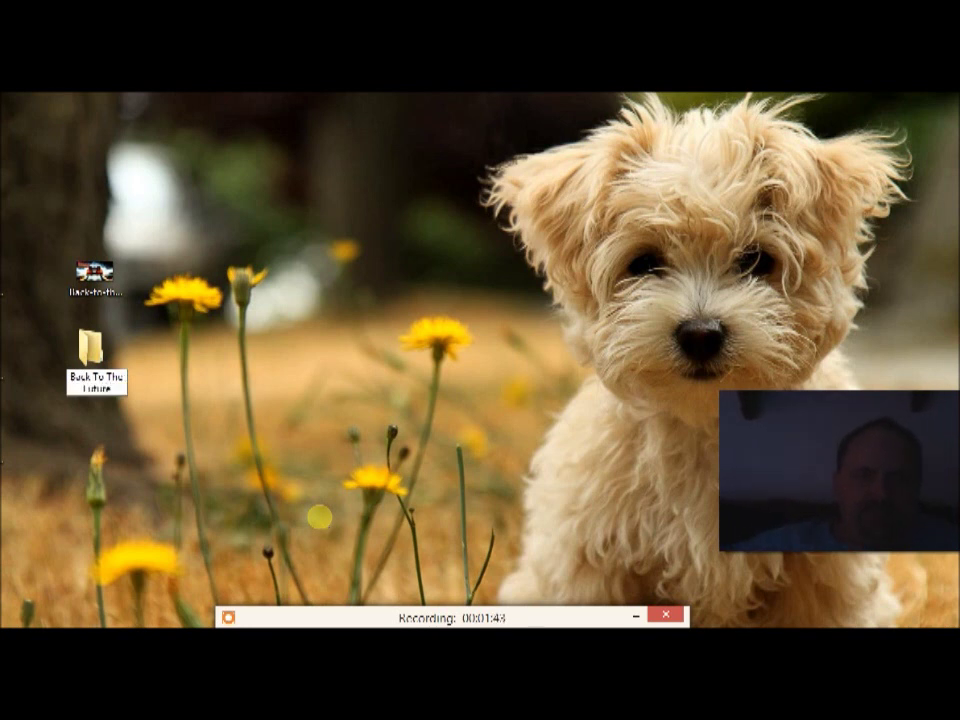
{"action": "key", "text": "Return"}
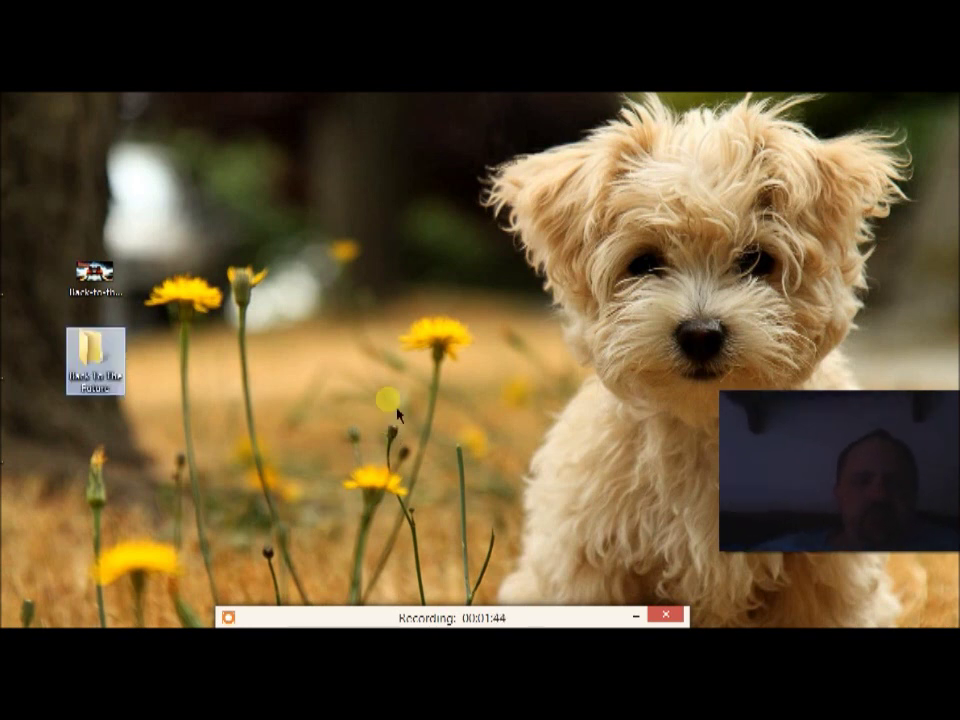
{"action": "left_click", "coordinate": [214, 368]}
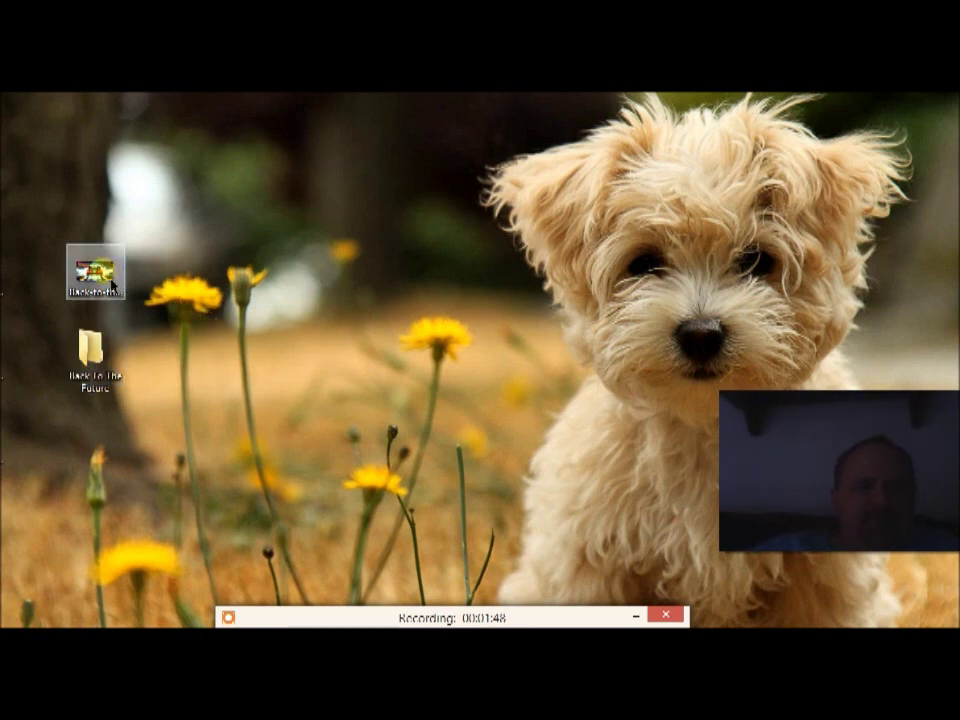
Open the saved DeLorean picture in Paint using Open with.
{"action": "left_click", "coordinate": [112, 286]}
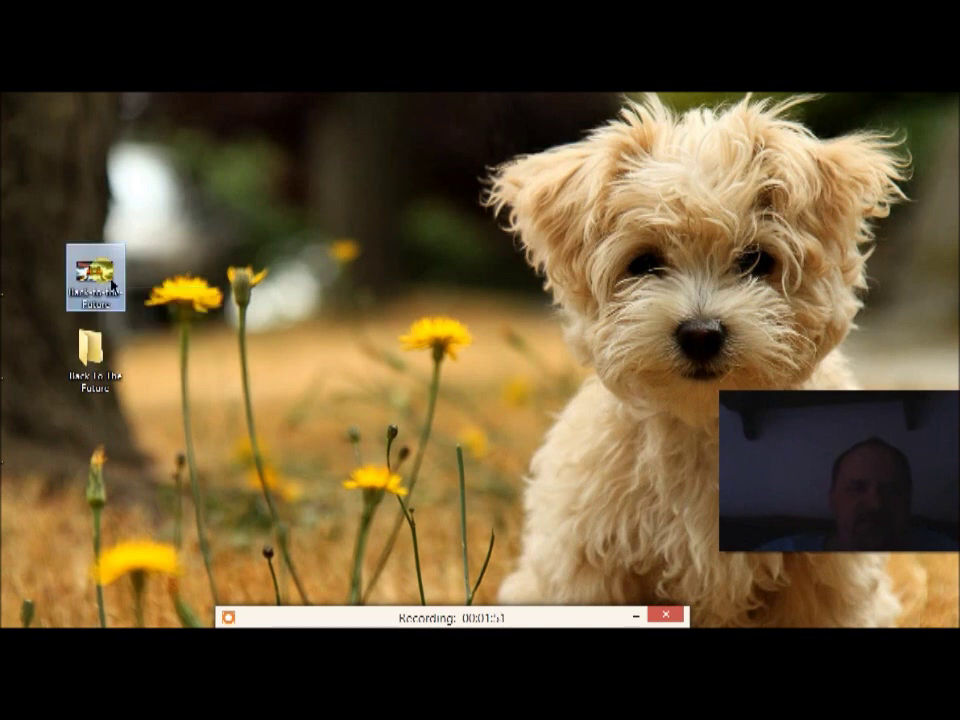
{"action": "right_click", "coordinate": [111, 286]}
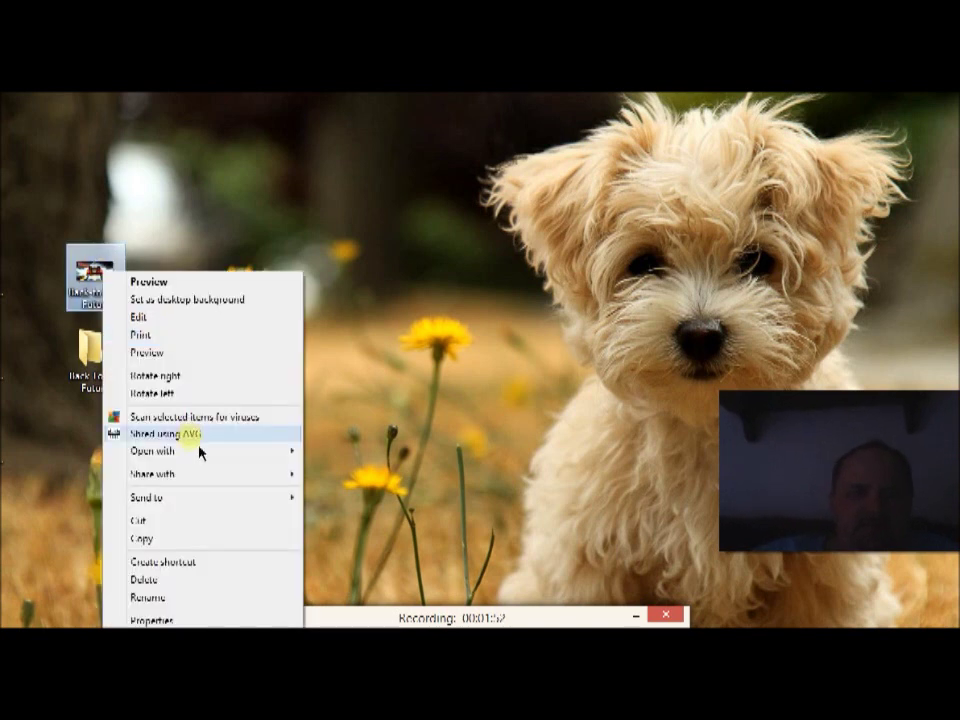
{"action": "mouse_move", "coordinate": [200, 450]}
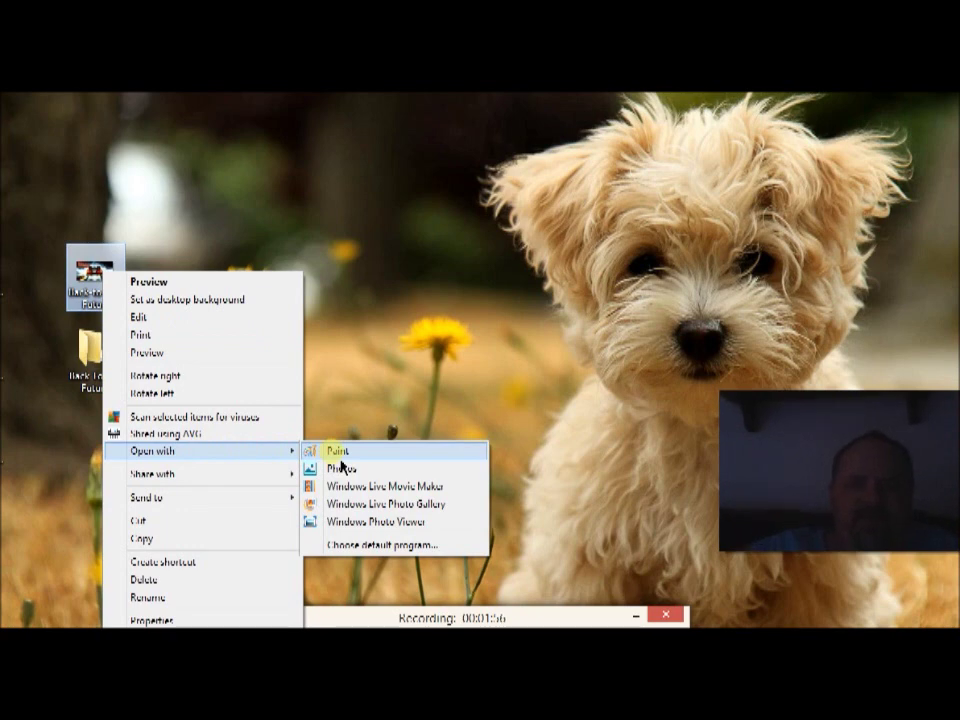
{"action": "left_click", "coordinate": [340, 456]}
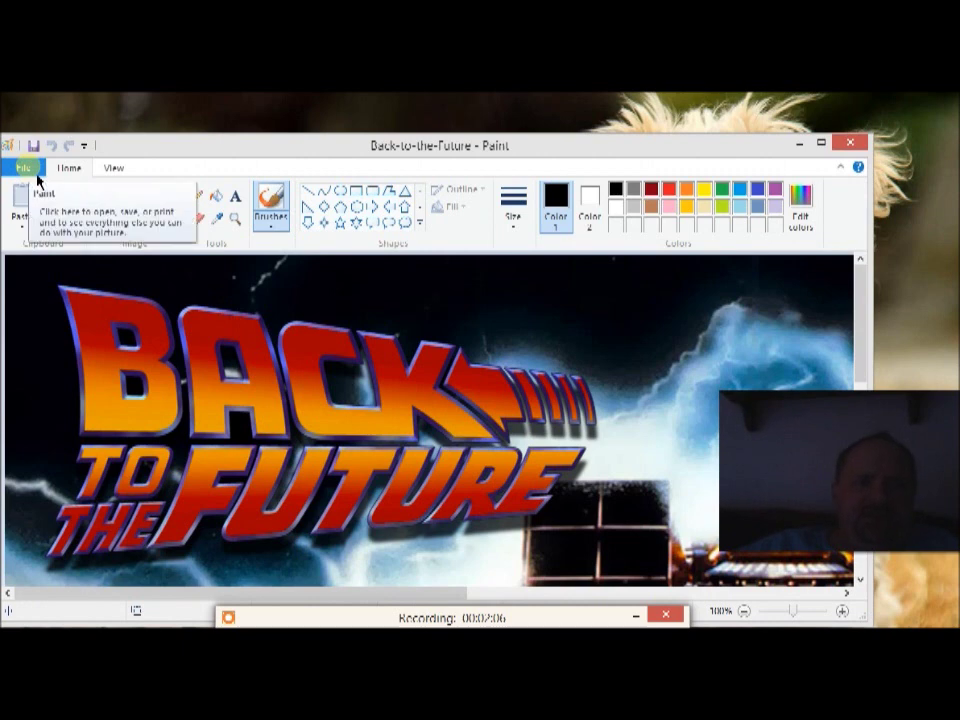
Save the picture as a BMP named '1' inside the desktop's Back To The Future folder.
{"action": "left_click", "coordinate": [38, 178]}
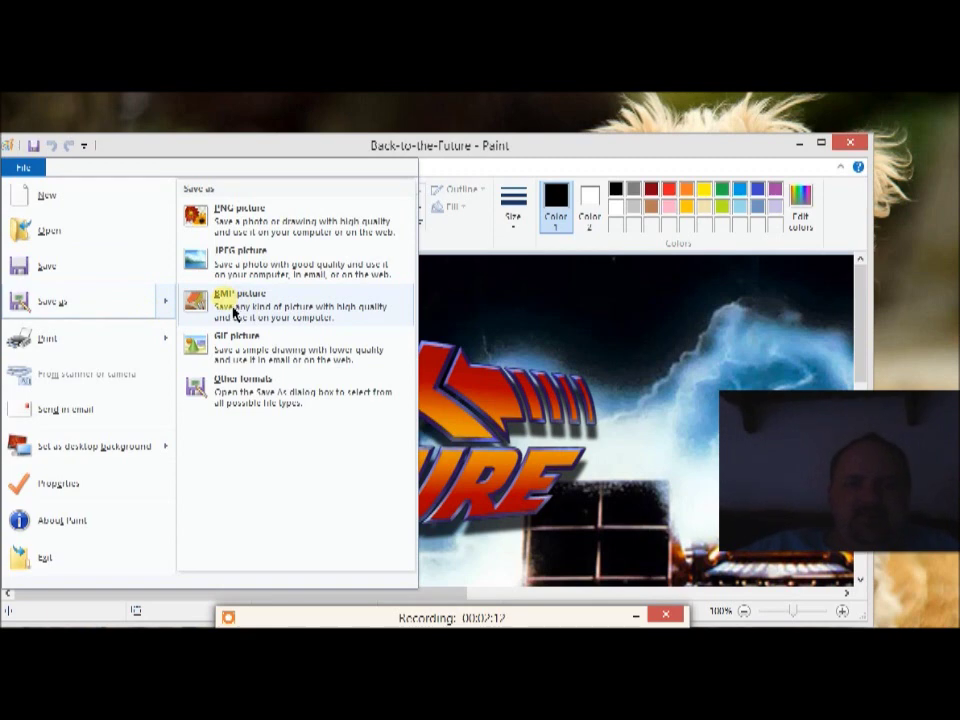
{"action": "left_click", "coordinate": [266, 319]}
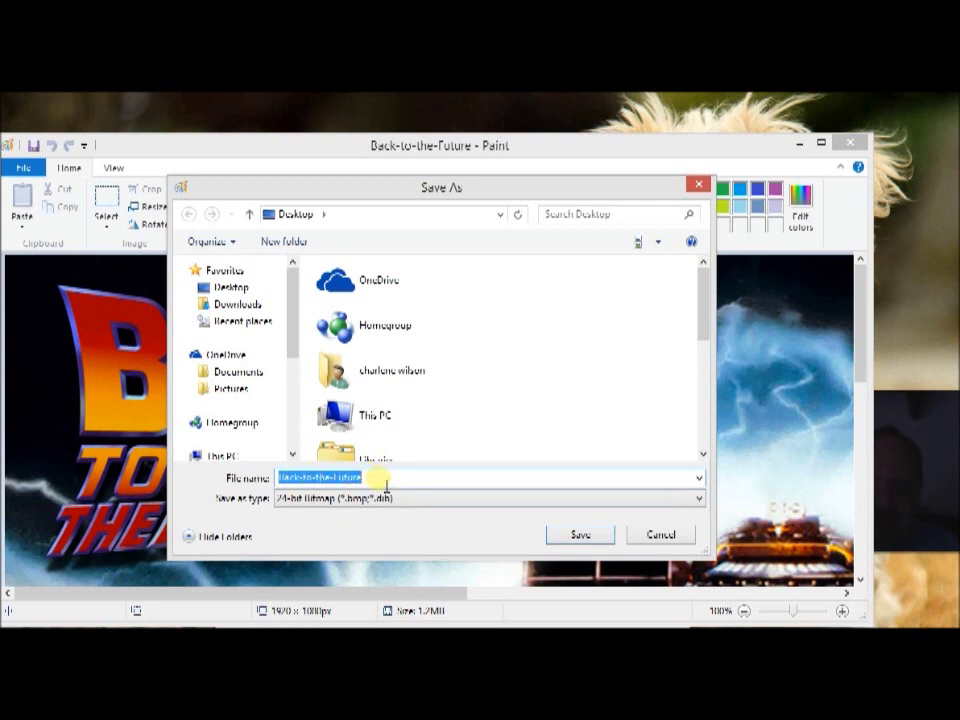
{"action": "type", "text": "1"}
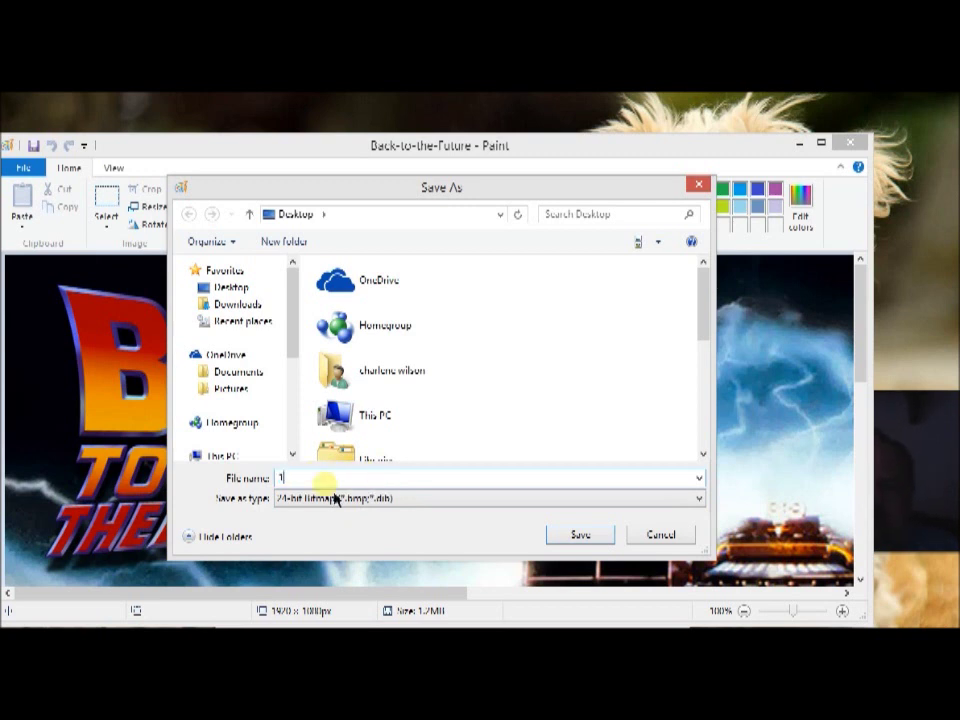
{"action": "left_click", "coordinate": [704, 455]}
{"action": "left_click", "coordinate": [704, 455]}
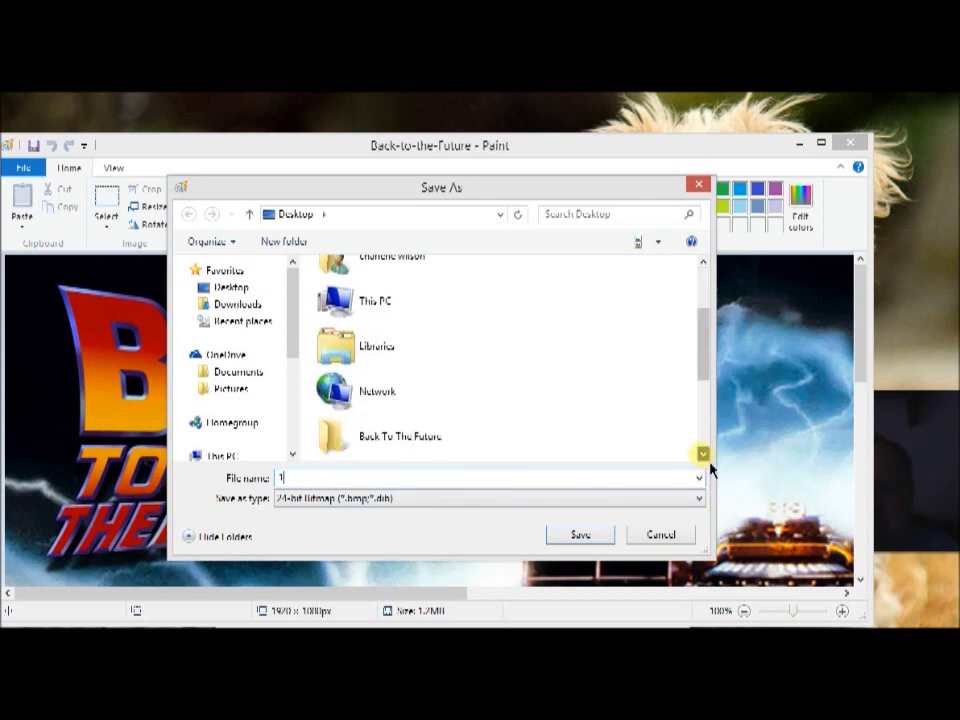
{"action": "double_click", "coordinate": [432, 454]}
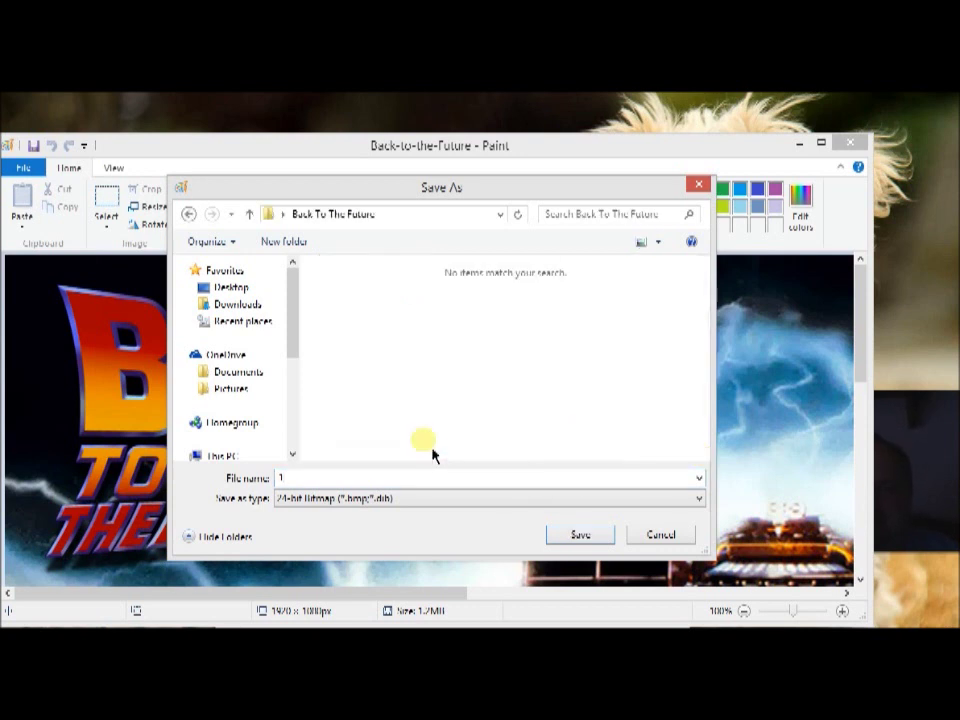
{"action": "left_click", "coordinate": [587, 546]}
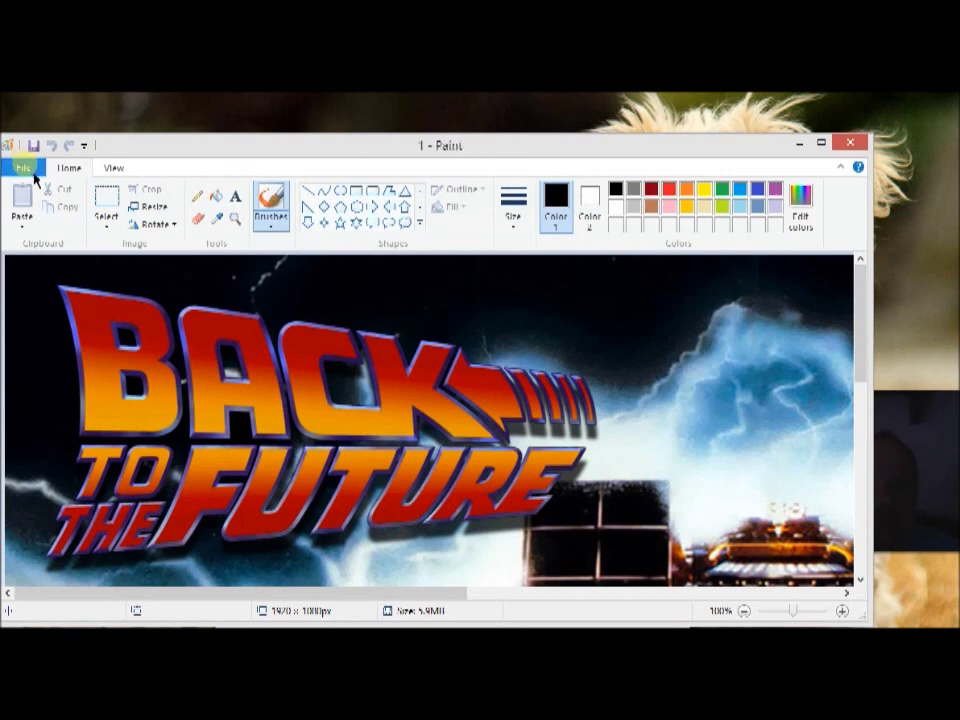
Save BMP copies of the picture named '2' and '3' in the same folder.
{"action": "left_click", "coordinate": [34, 173]}
{"action": "mouse_move", "coordinate": [52, 301]}
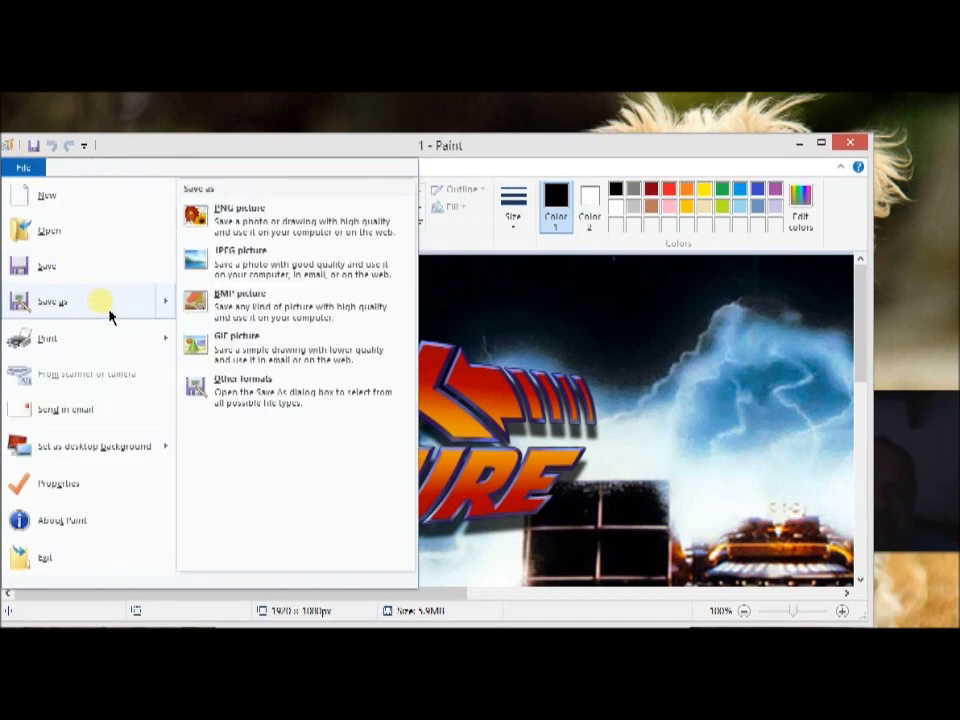
{"action": "left_click", "coordinate": [253, 318]}
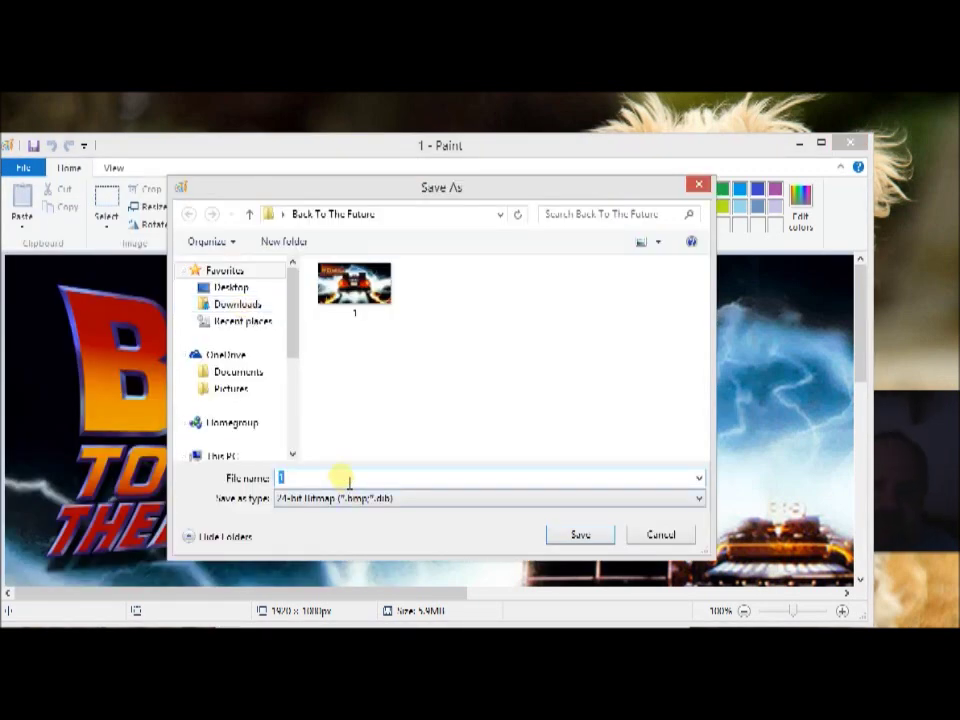
{"action": "type", "text": "2"}
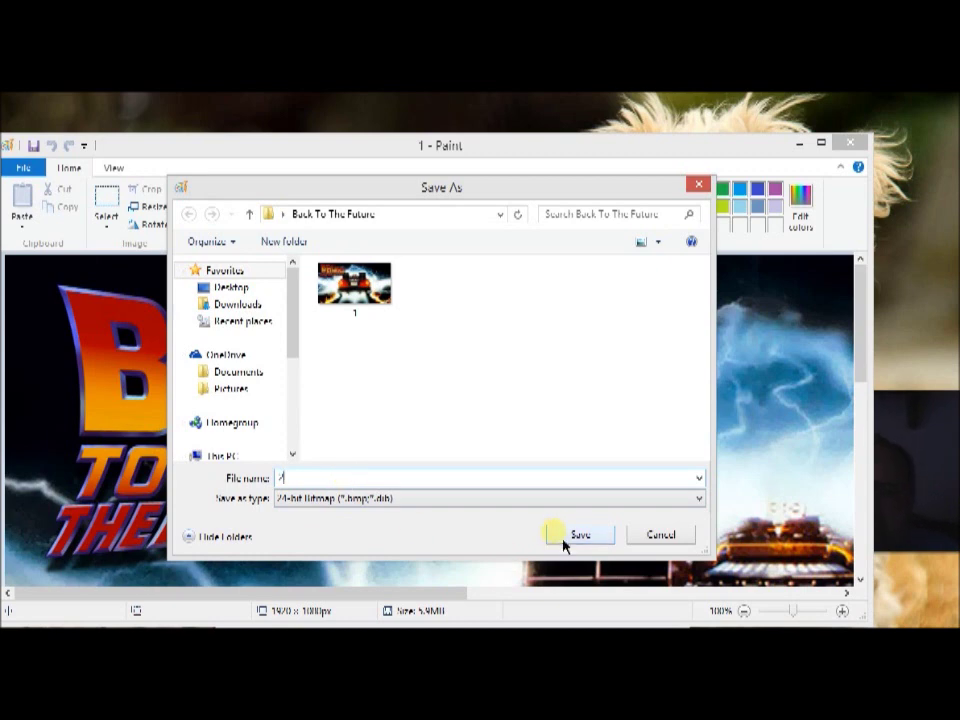
{"action": "left_click", "coordinate": [561, 543]}
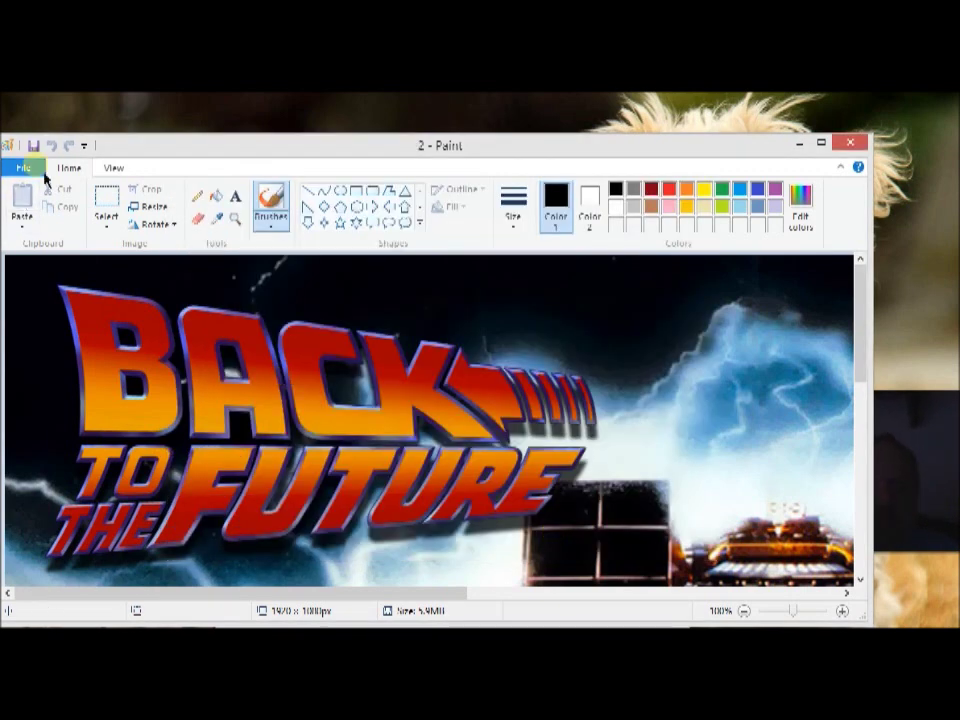
{"action": "left_click", "coordinate": [38, 168]}
{"action": "mouse_move", "coordinate": [52, 301]}
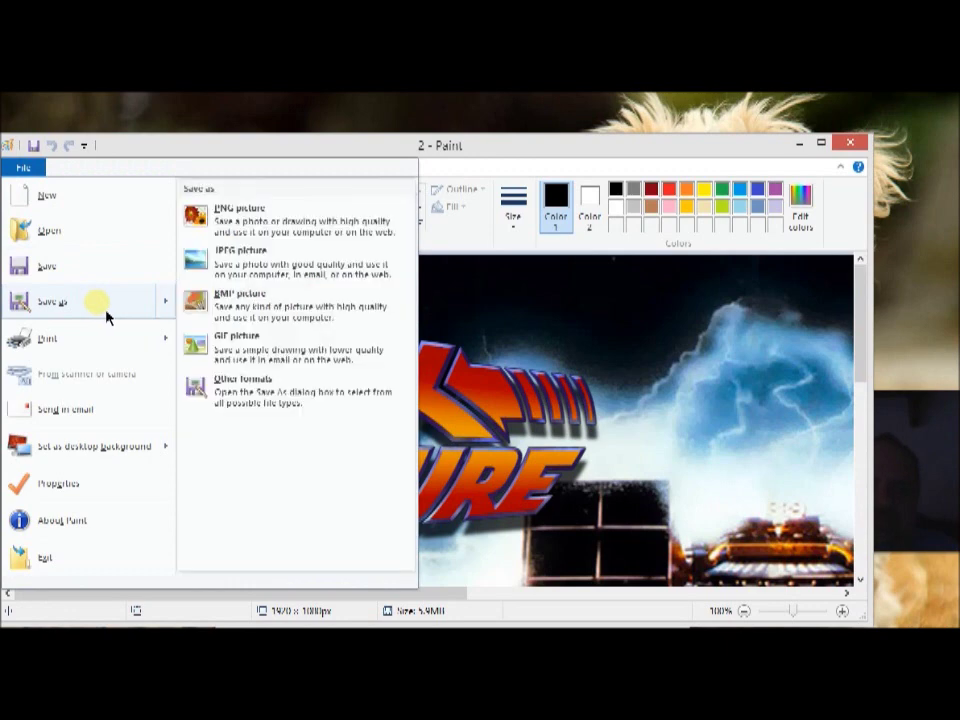
{"action": "left_click", "coordinate": [253, 318]}
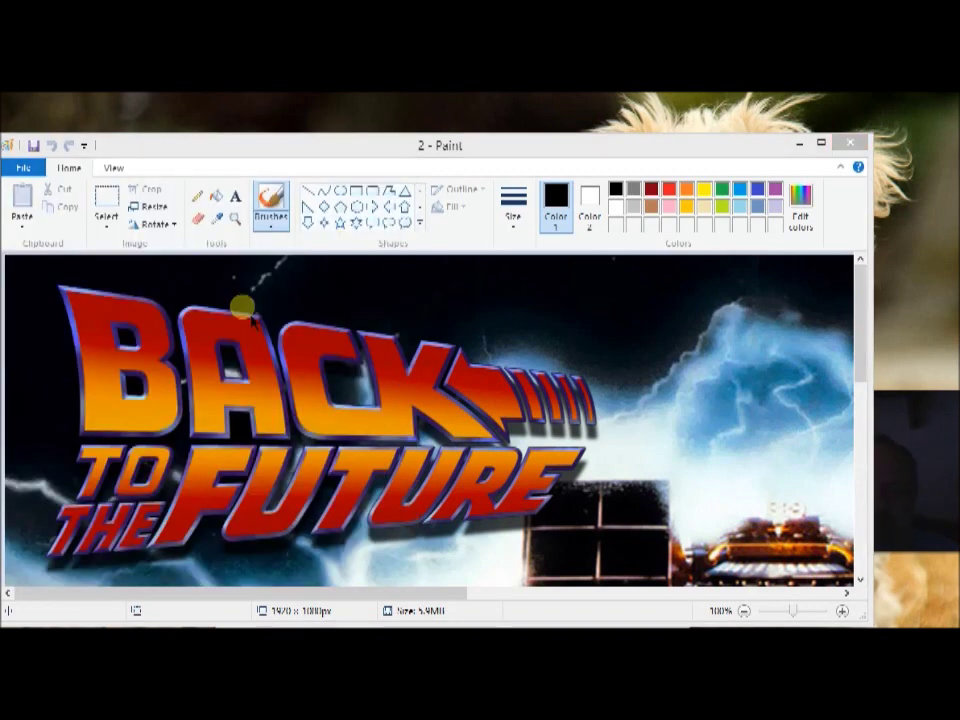
{"action": "type", "text": "3"}
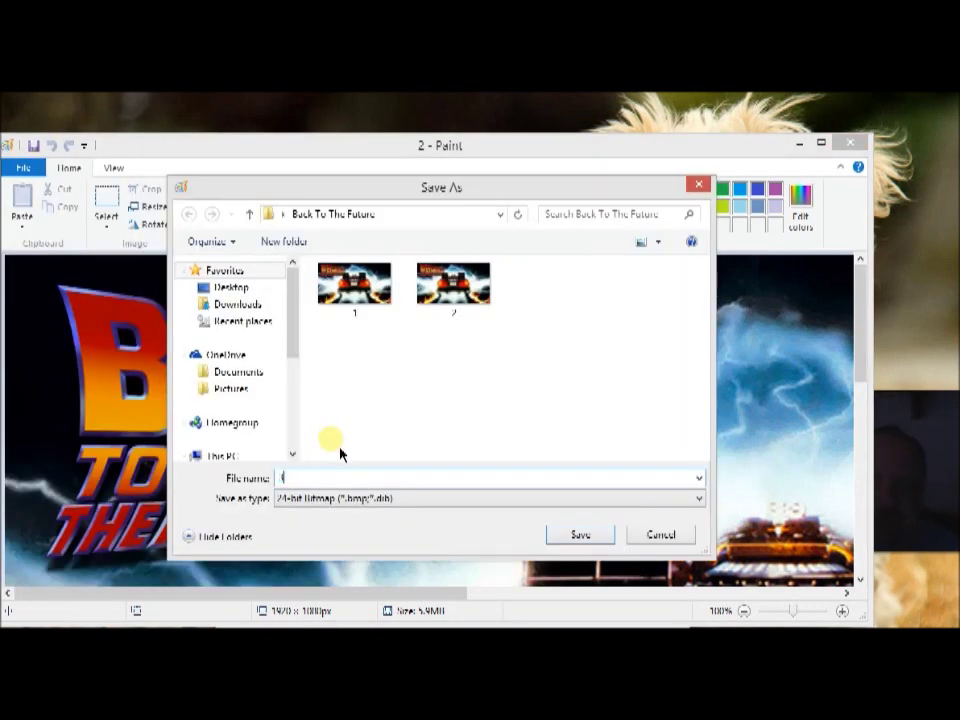
{"action": "left_click", "coordinate": [581, 538]}
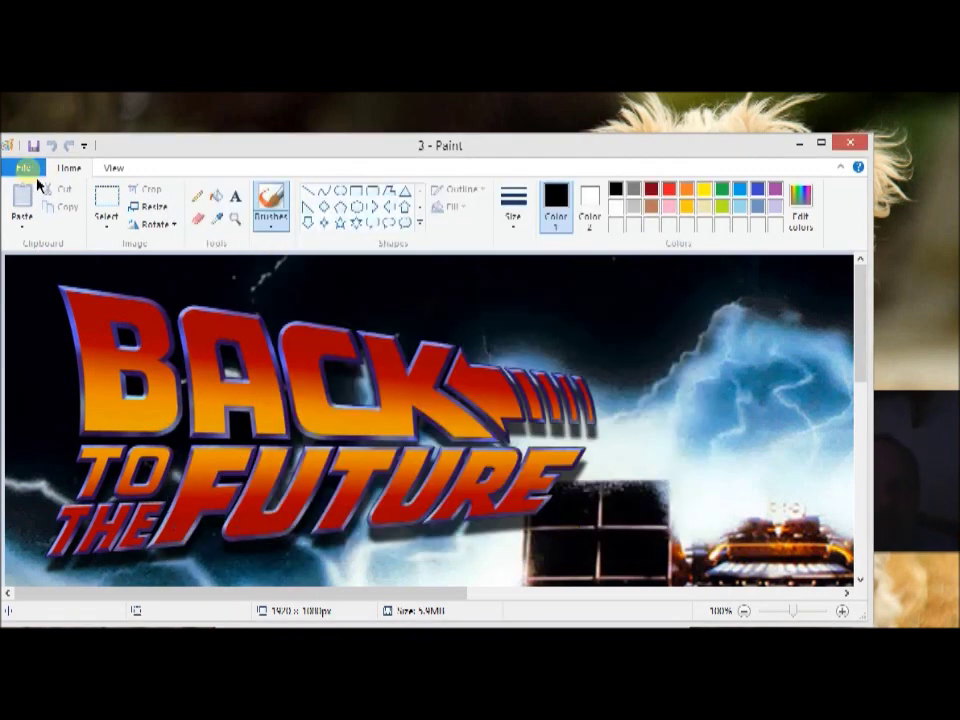
Save a final BMP copy named '4', then close Paint.
{"action": "left_click", "coordinate": [22, 168]}
{"action": "mouse_move", "coordinate": [85, 301]}
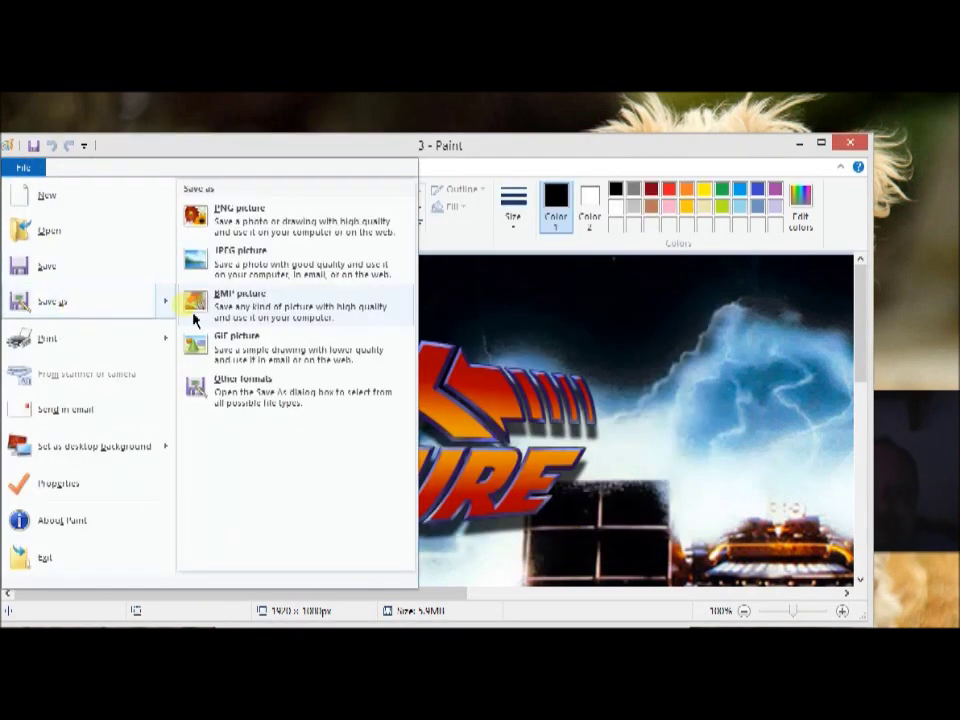
{"action": "left_click", "coordinate": [236, 306]}
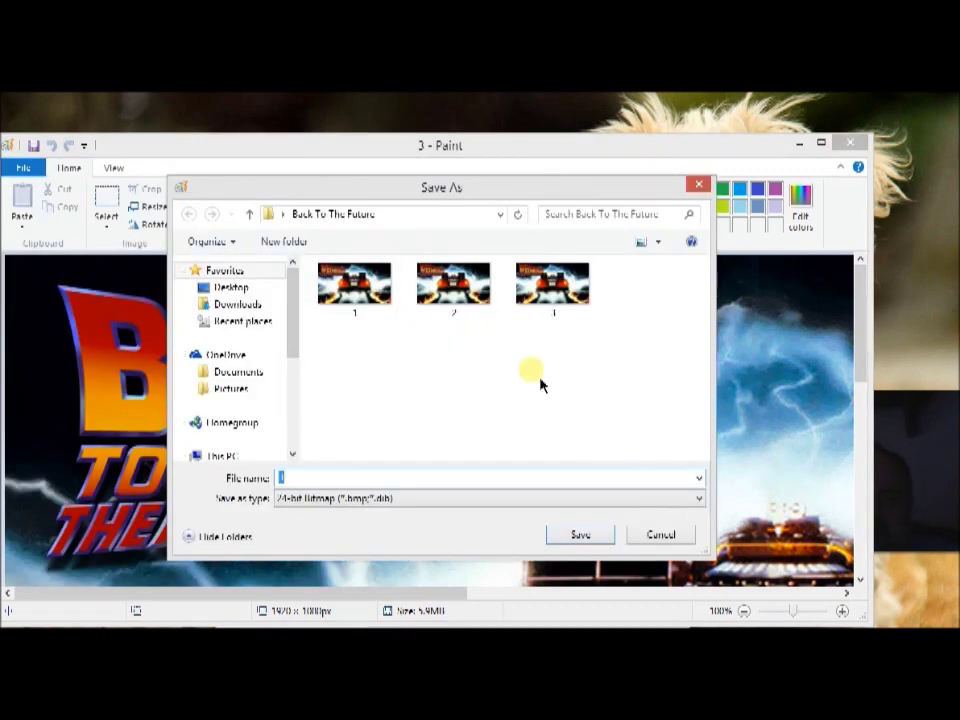
{"action": "type", "text": "4"}
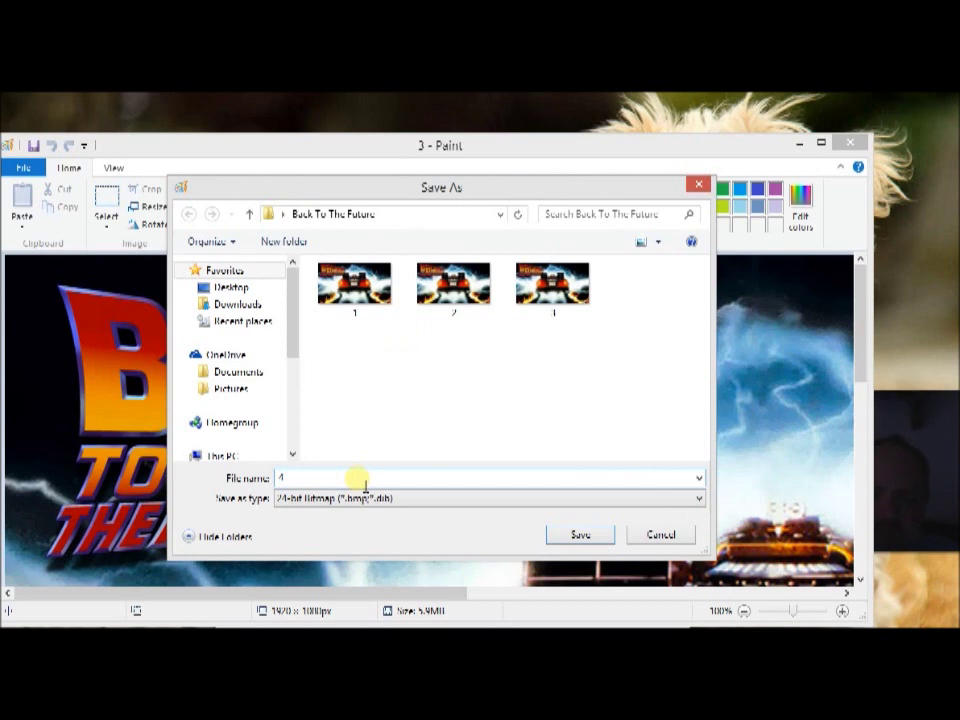
{"action": "left_click", "coordinate": [598, 536]}
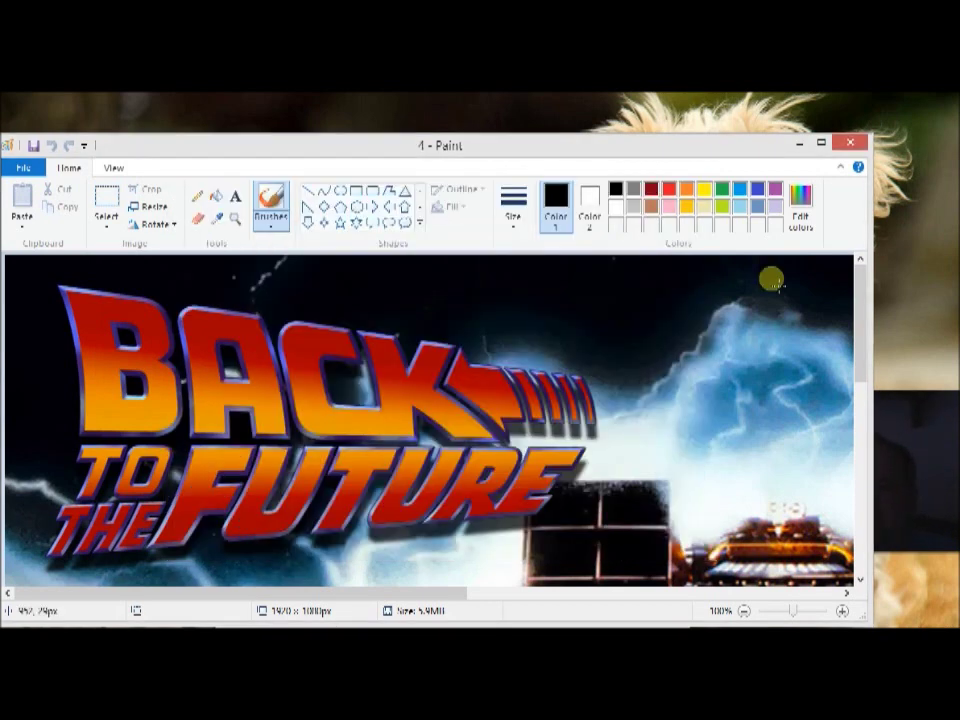
{"action": "left_click", "coordinate": [849, 143]}
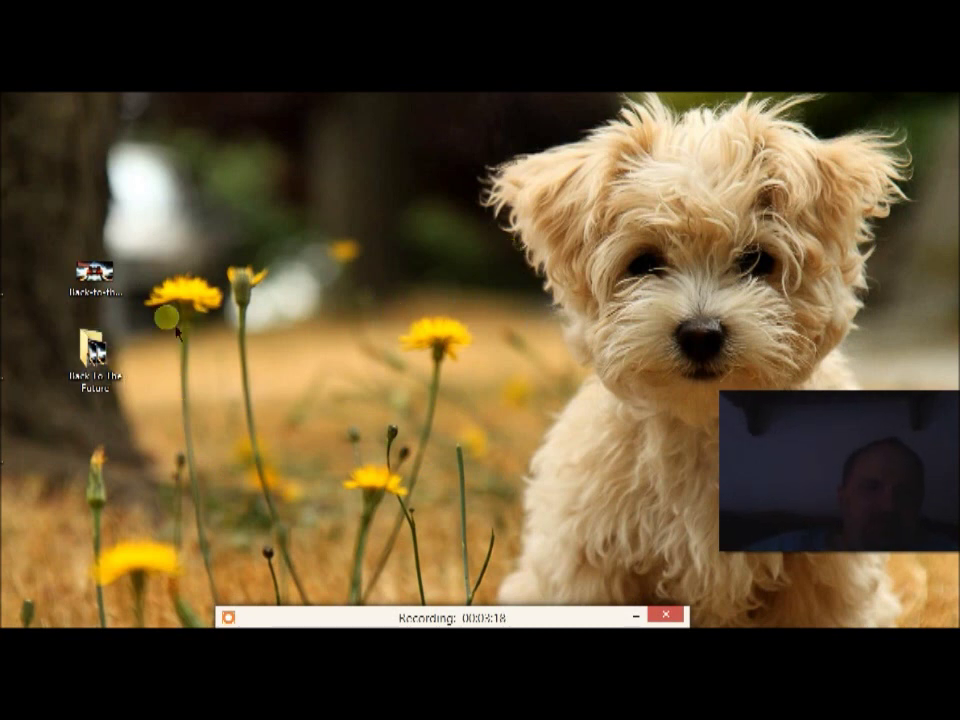
Delete the DeLorean poster image file from the desktop.
{"action": "right_click", "coordinate": [104, 270]}
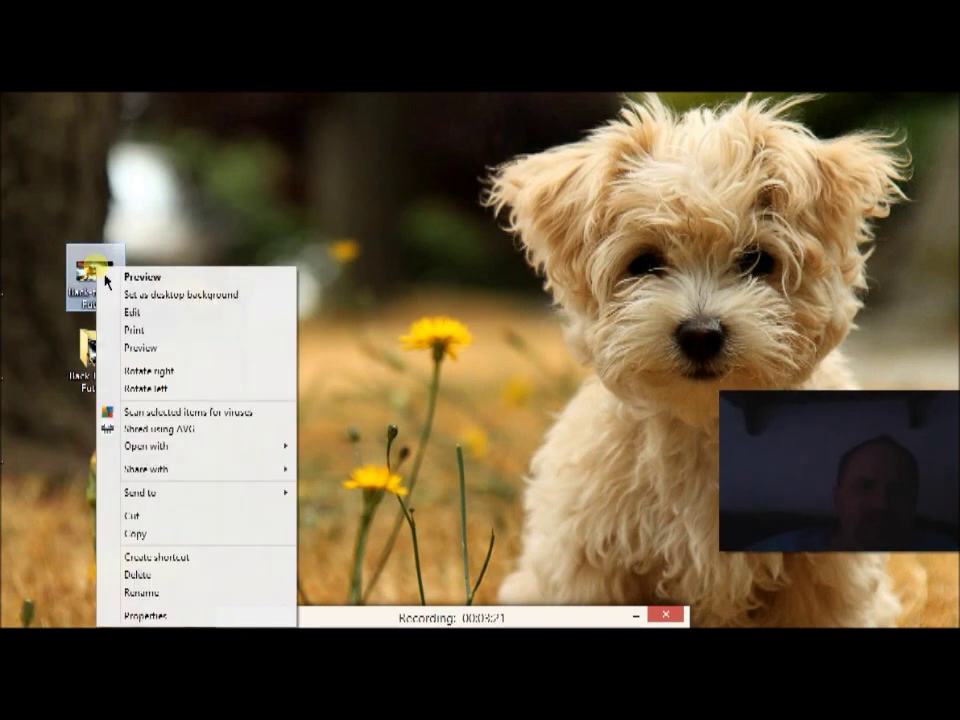
{"action": "left_click", "coordinate": [178, 578]}
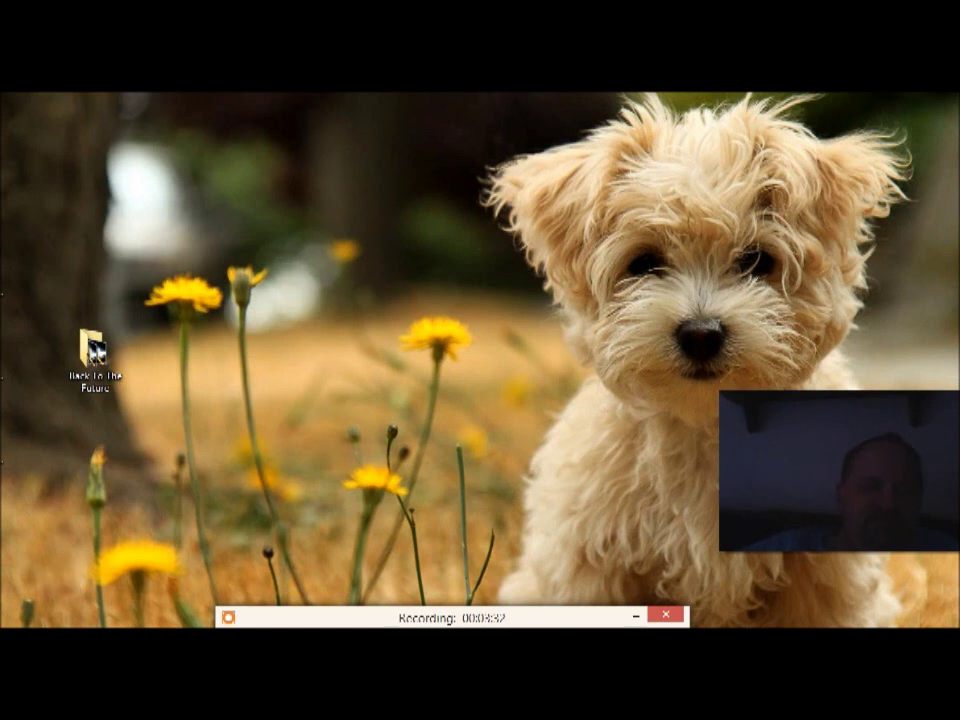
{"action": "key", "text": "super+e"}
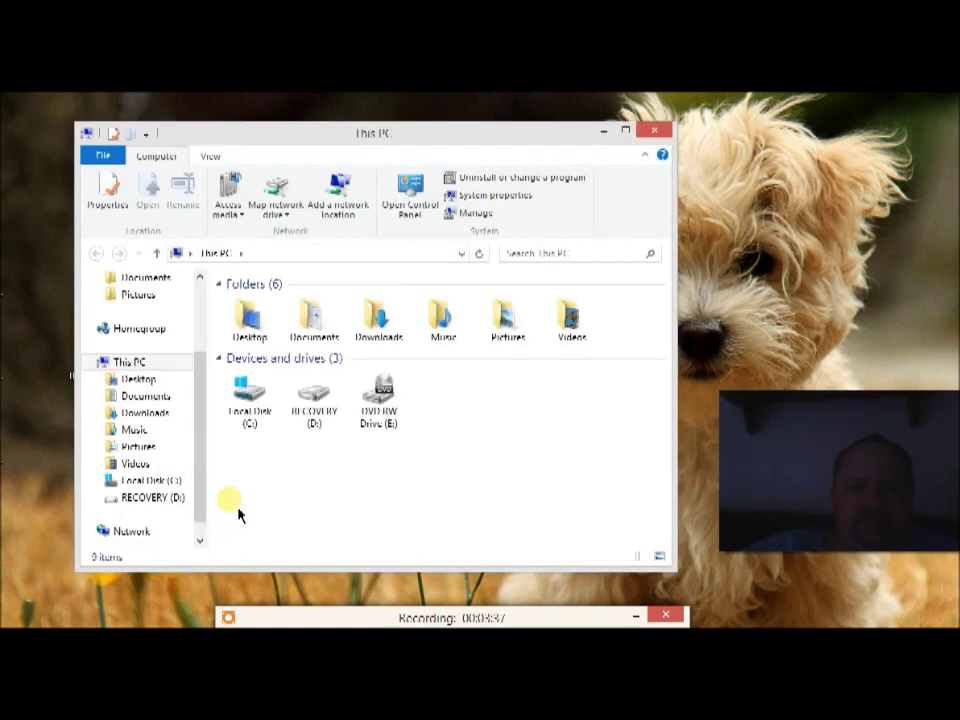
Browse C: > Program Files (x86) > DVD Flick > templates and select the Back To The Future folder.
{"action": "left_click", "coordinate": [258, 402]}
{"action": "double_click", "coordinate": [259, 402]}
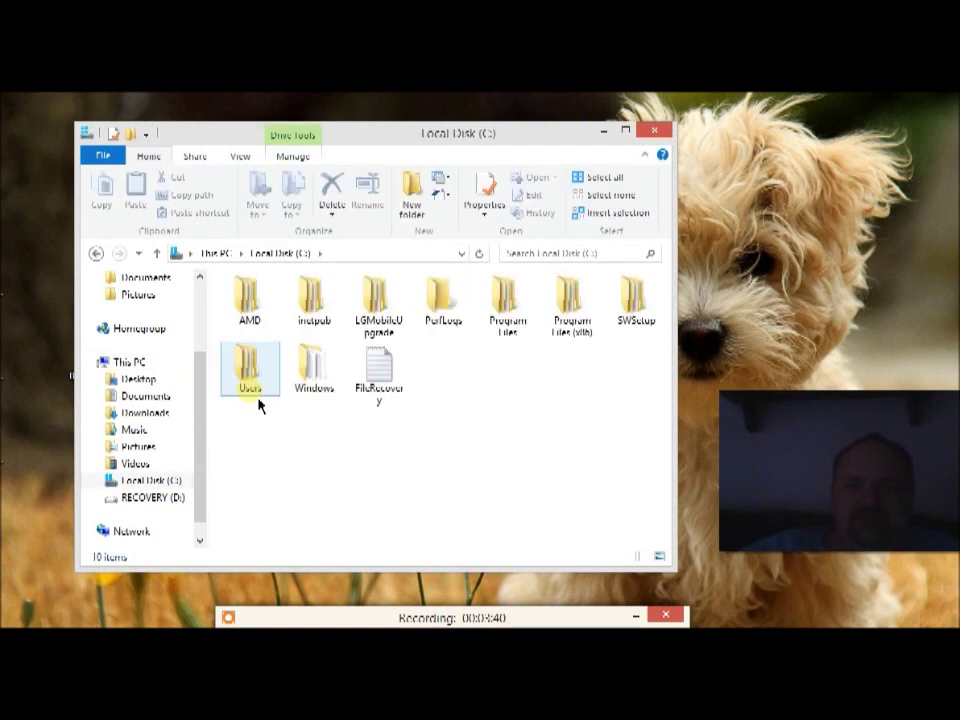
{"action": "left_click", "coordinate": [589, 314]}
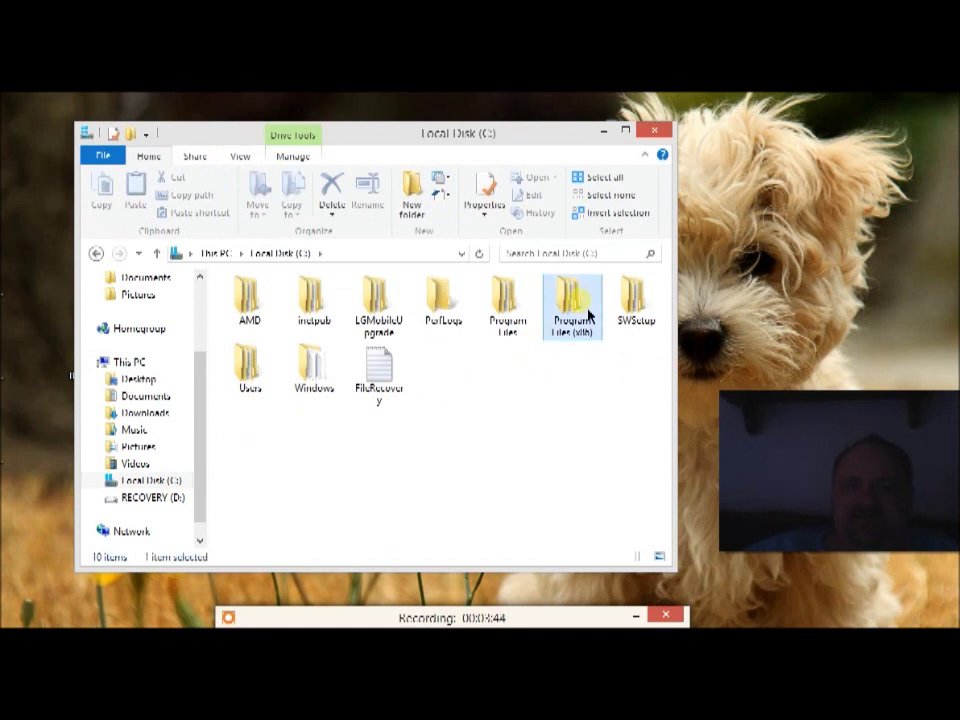
{"action": "double_click", "coordinate": [589, 314]}
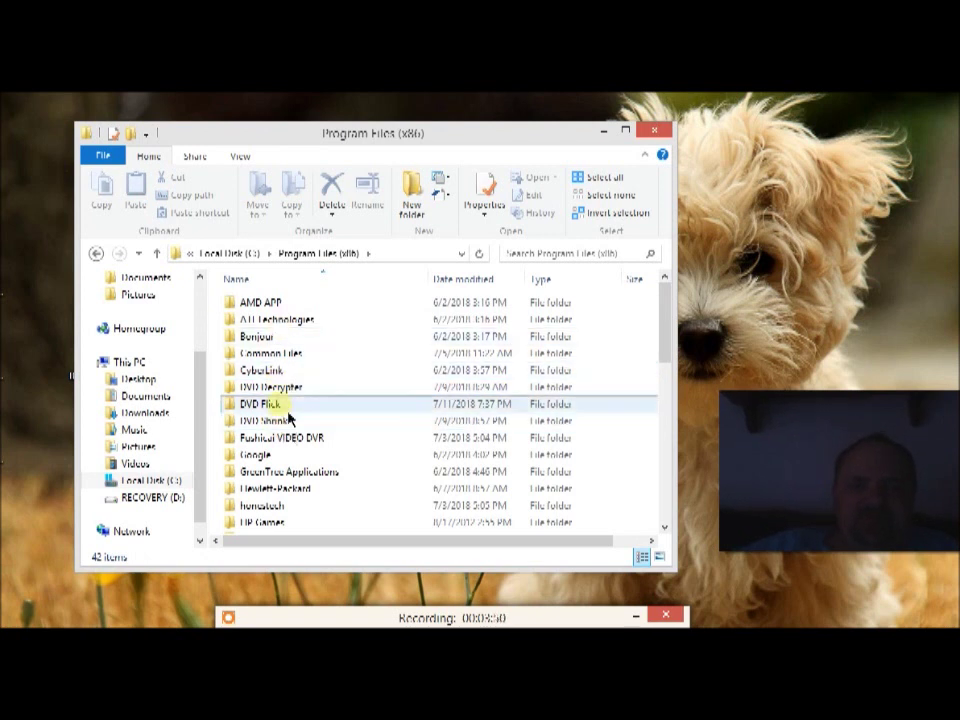
{"action": "double_click", "coordinate": [287, 408]}
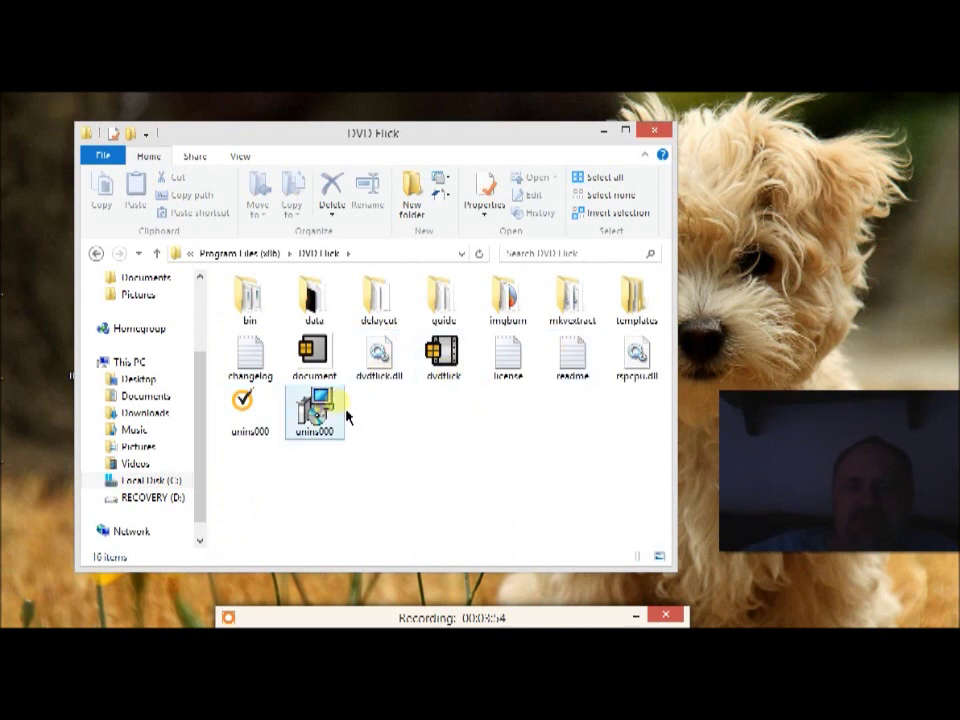
{"action": "double_click", "coordinate": [648, 317]}
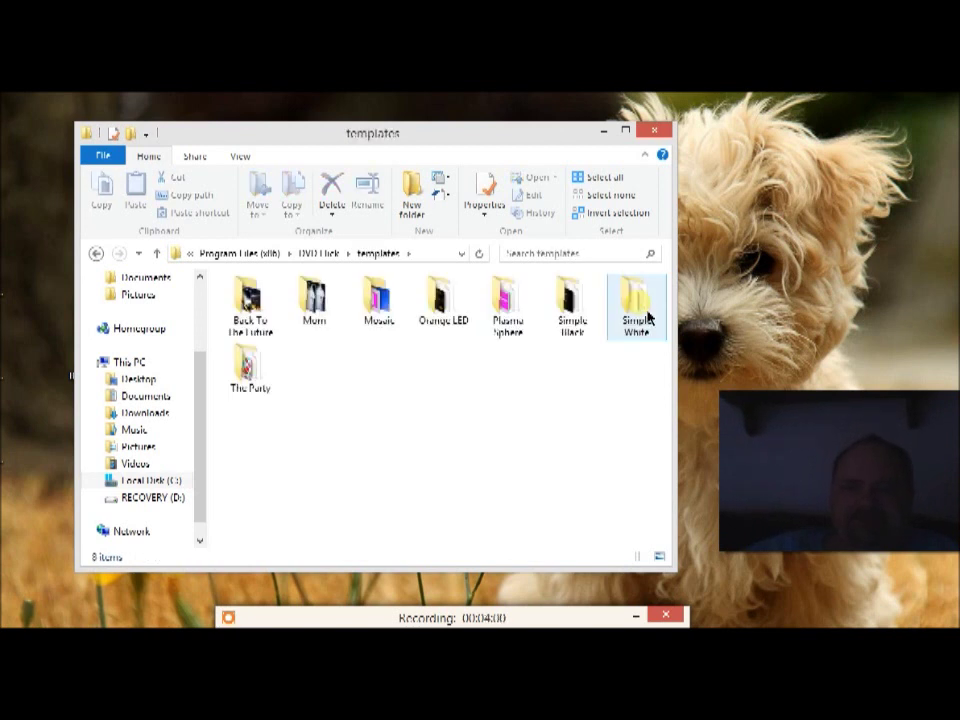
{"action": "left_click", "coordinate": [377, 392]}
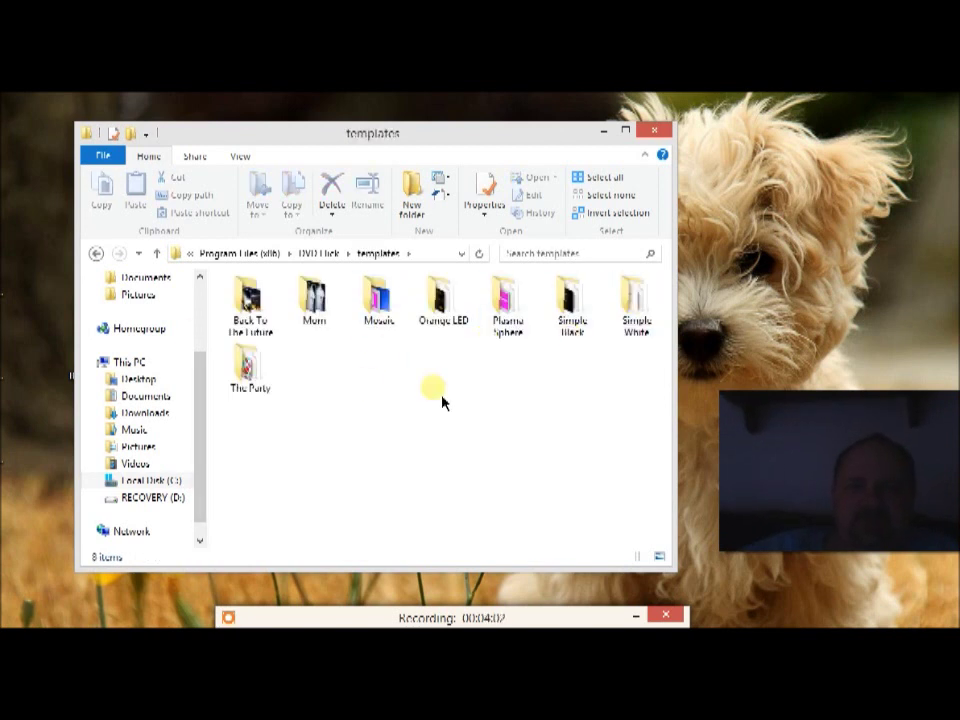
{"action": "left_click", "coordinate": [267, 326]}
Delete the existing Back To The Future template folder so seven templates remain.
{"action": "right_click", "coordinate": [262, 312]}
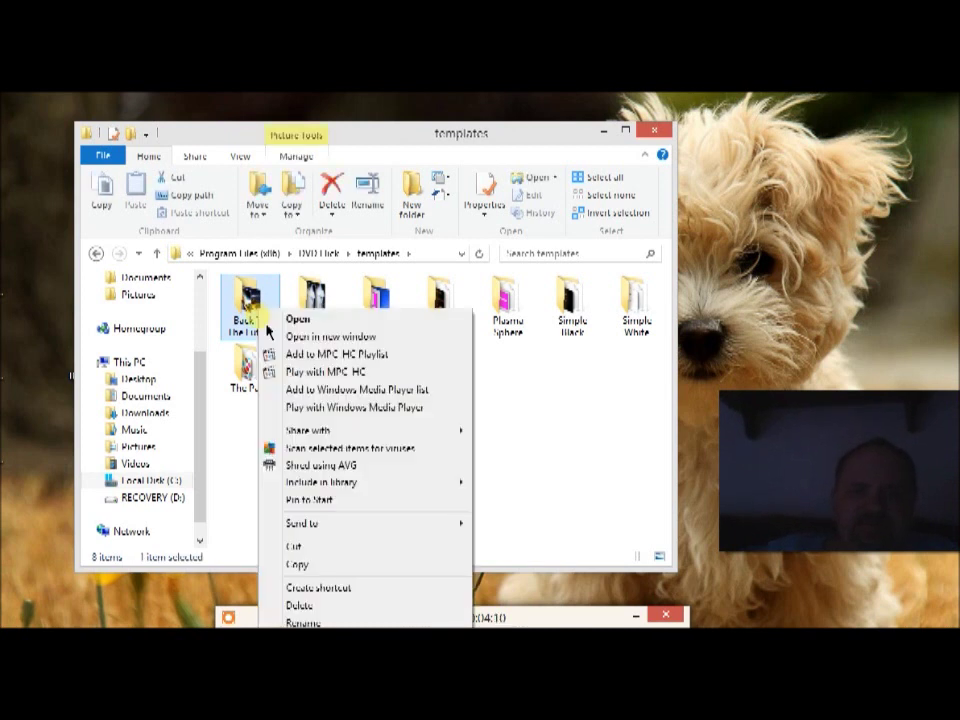
{"action": "left_click", "coordinate": [326, 608]}
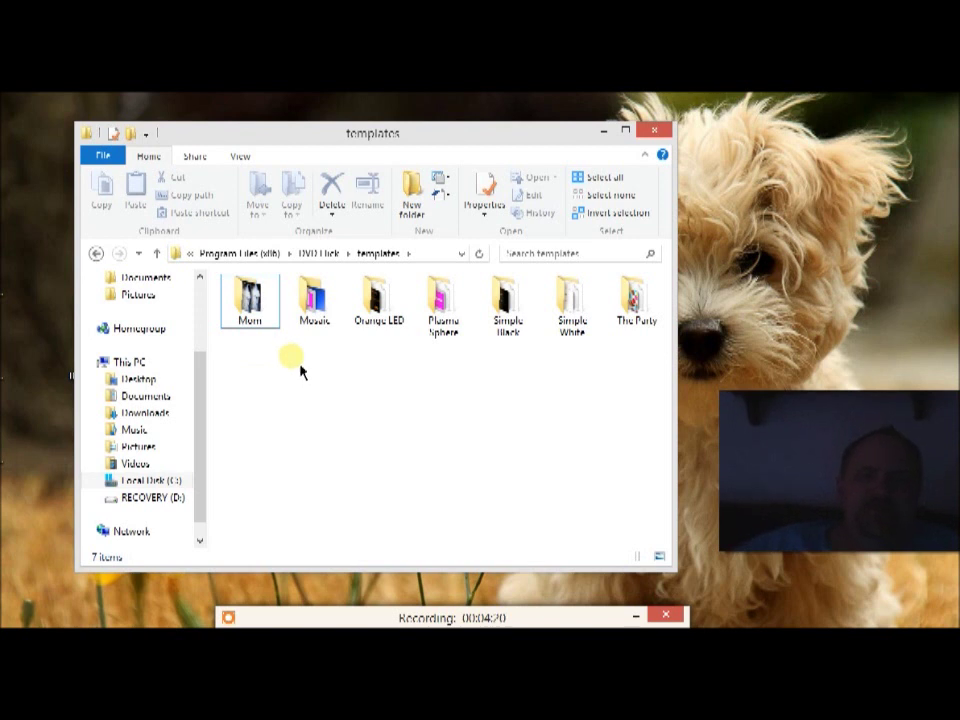
{"action": "mouse_move", "coordinate": [314, 300]}
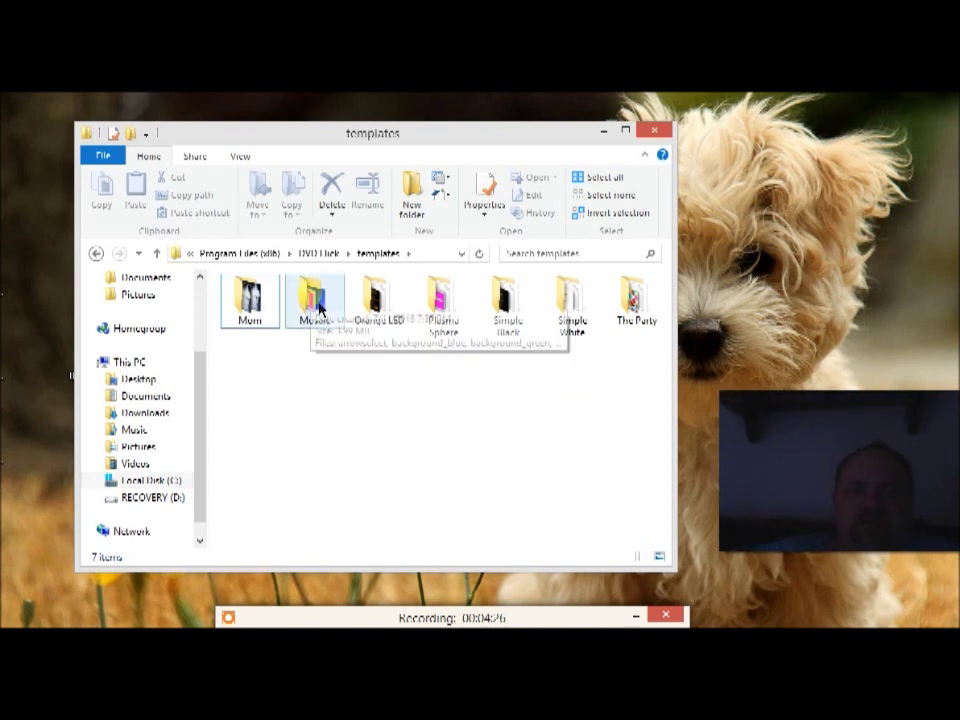
Copy the Mosaic template folder onto the desktop and position it below Back To The Future.
{"action": "right_click", "coordinate": [311, 296]}
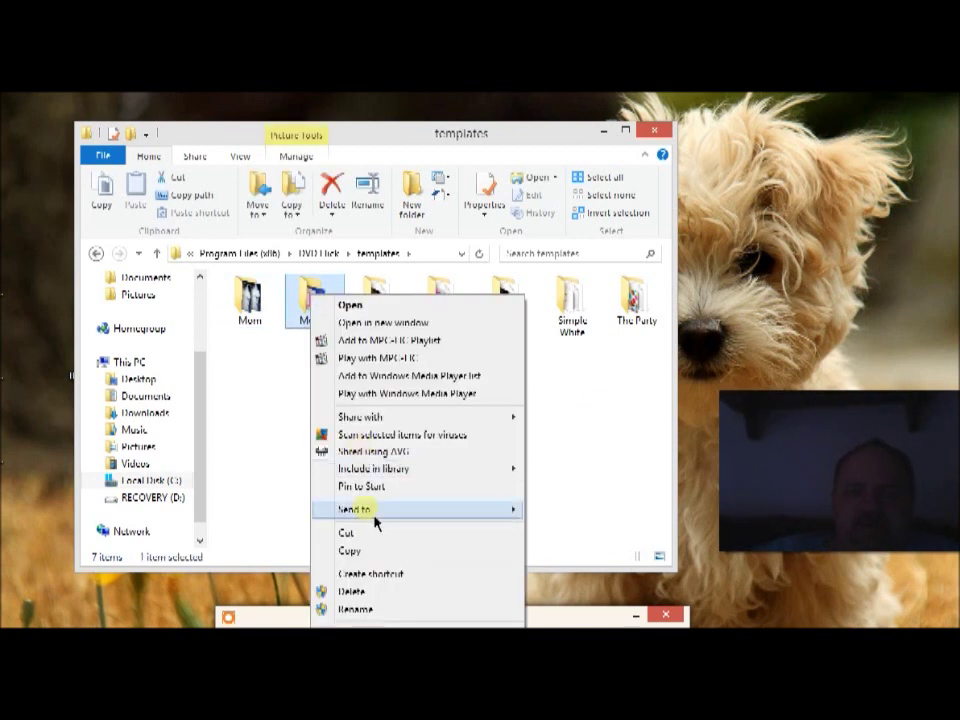
{"action": "left_click", "coordinate": [364, 551]}
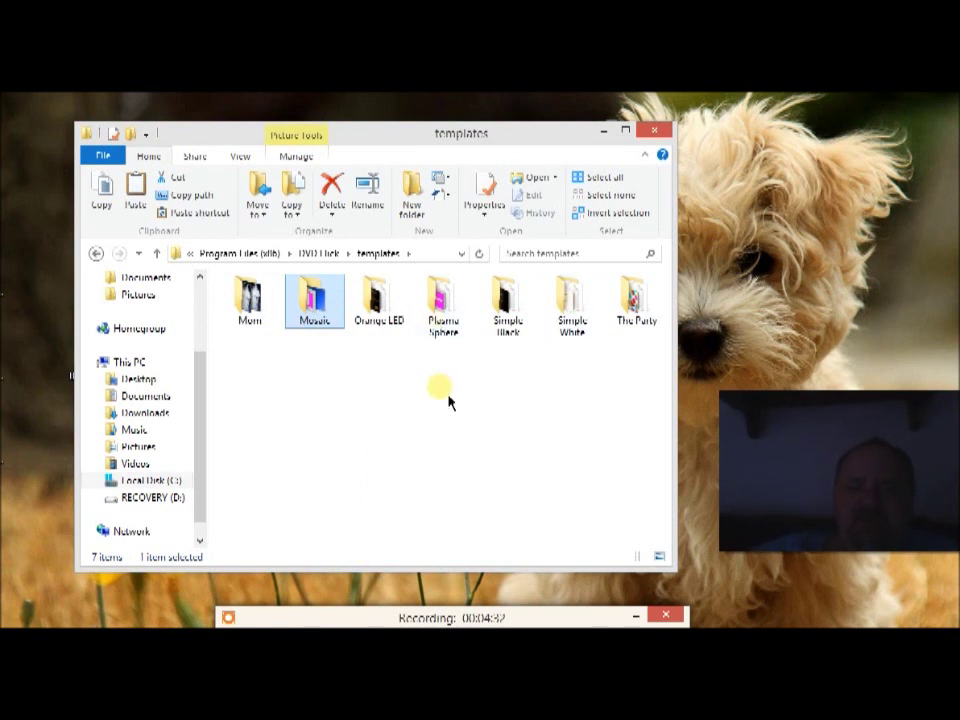
{"action": "left_click", "coordinate": [605, 132]}
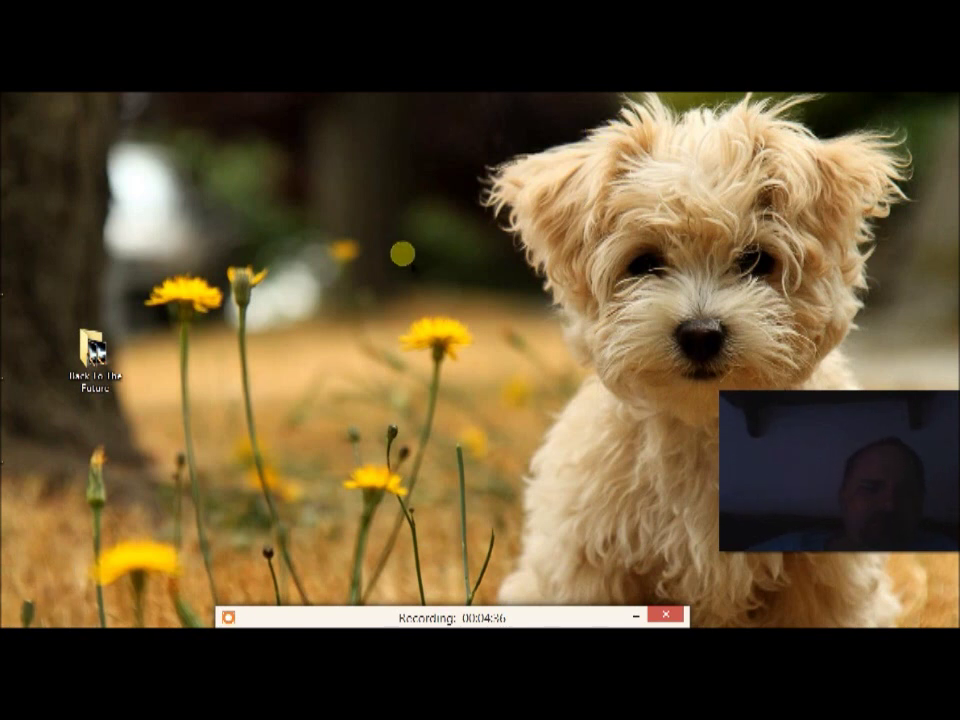
{"action": "right_click", "coordinate": [217, 380]}
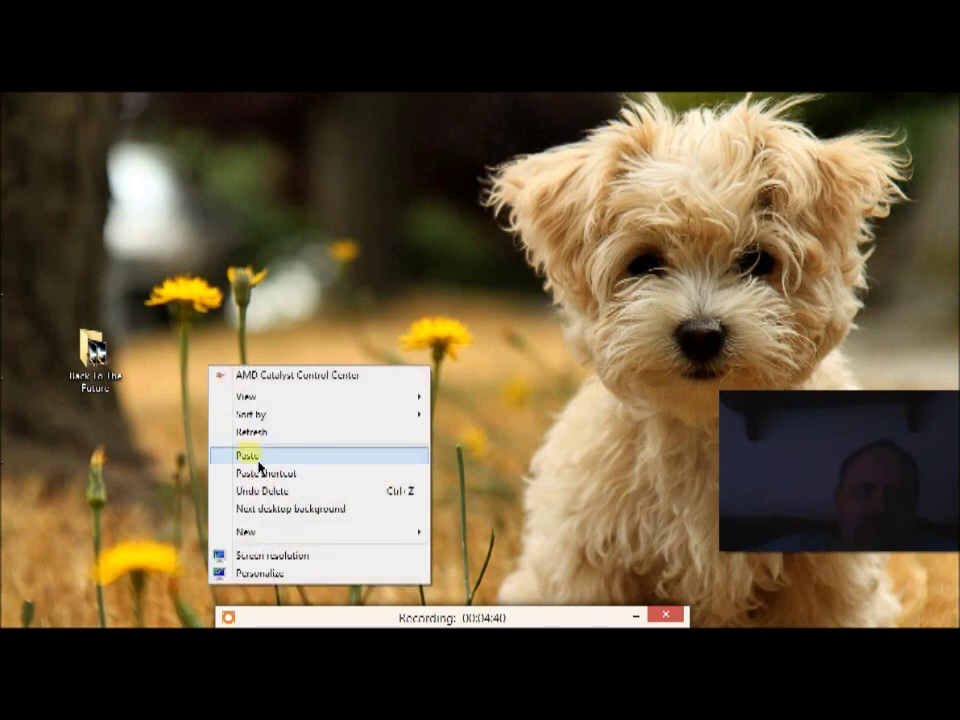
{"action": "left_click", "coordinate": [259, 460]}
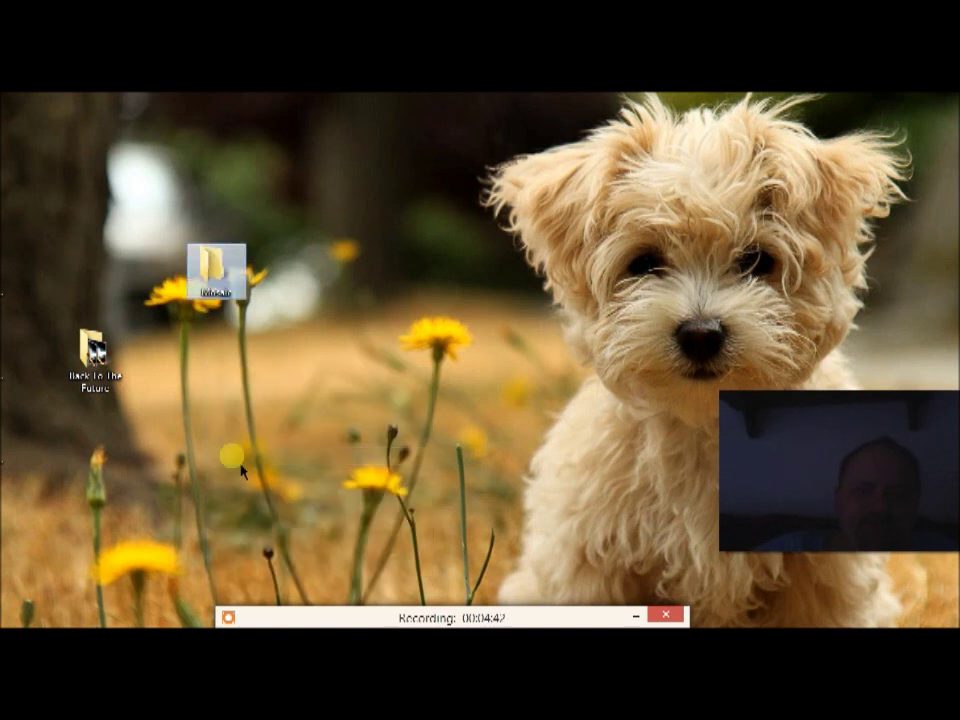
{"action": "left_click_drag", "start_coordinate": [225, 290], "coordinate": [104, 450]}
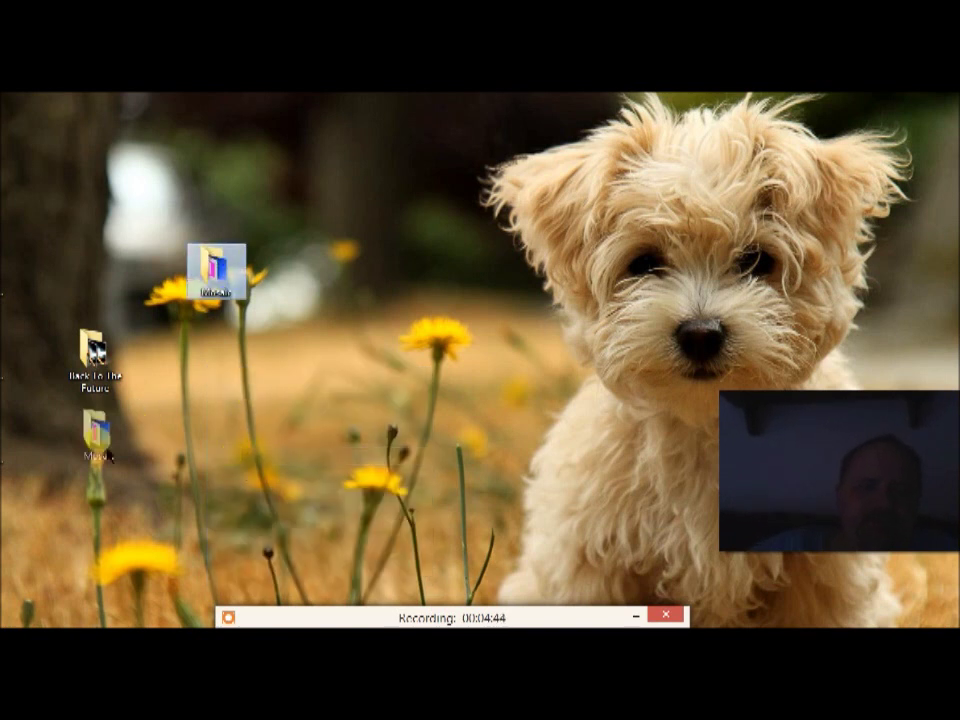
{"action": "left_click", "coordinate": [100, 480]}
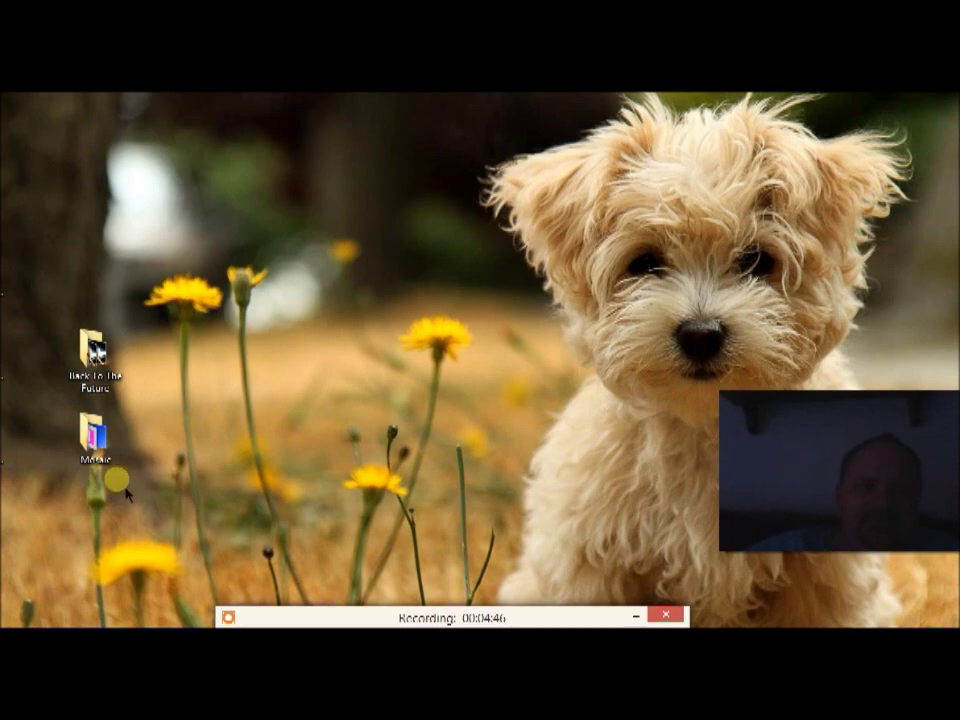
Open the Mosaic and Back To The Future folders and arrange their windows side by side.
{"action": "double_click", "coordinate": [100, 440]}
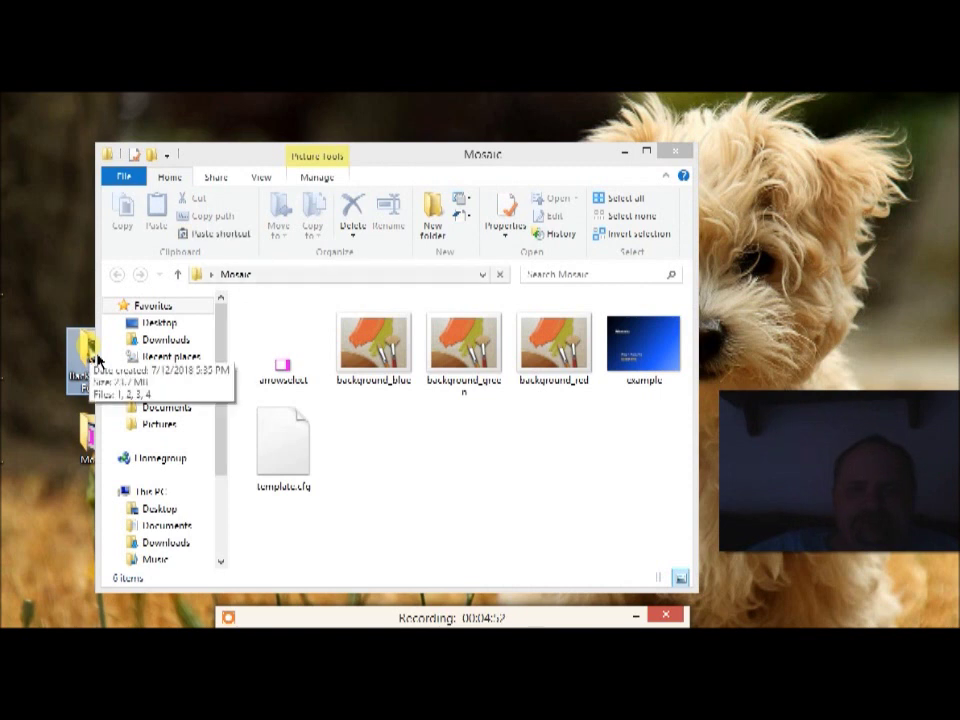
{"action": "double_click", "coordinate": [90, 355]}
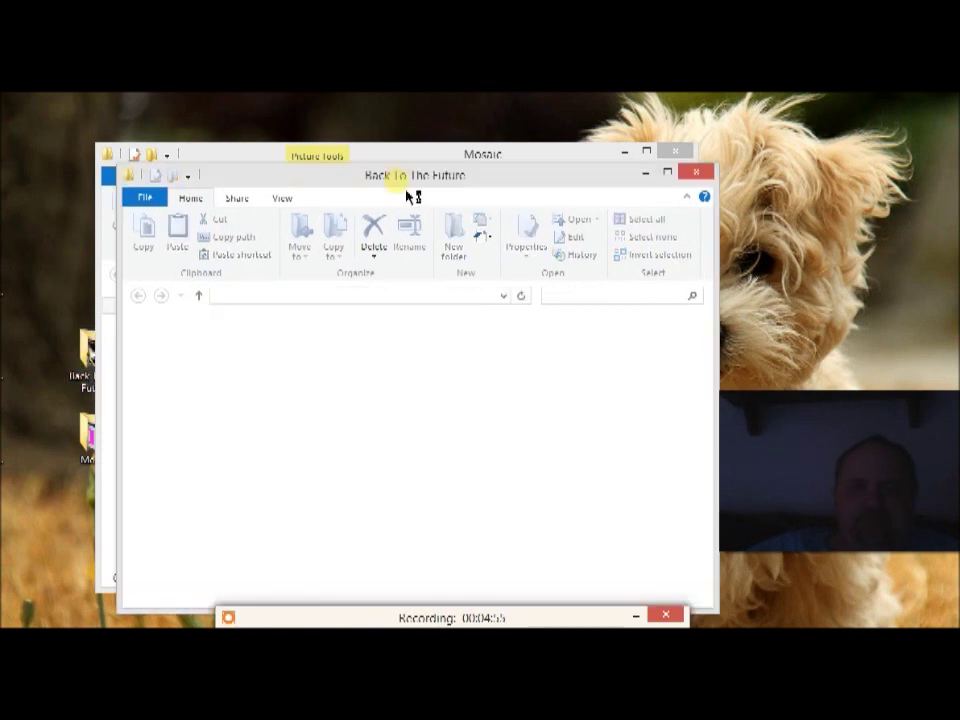
{"action": "left_click", "coordinate": [394, 177]}
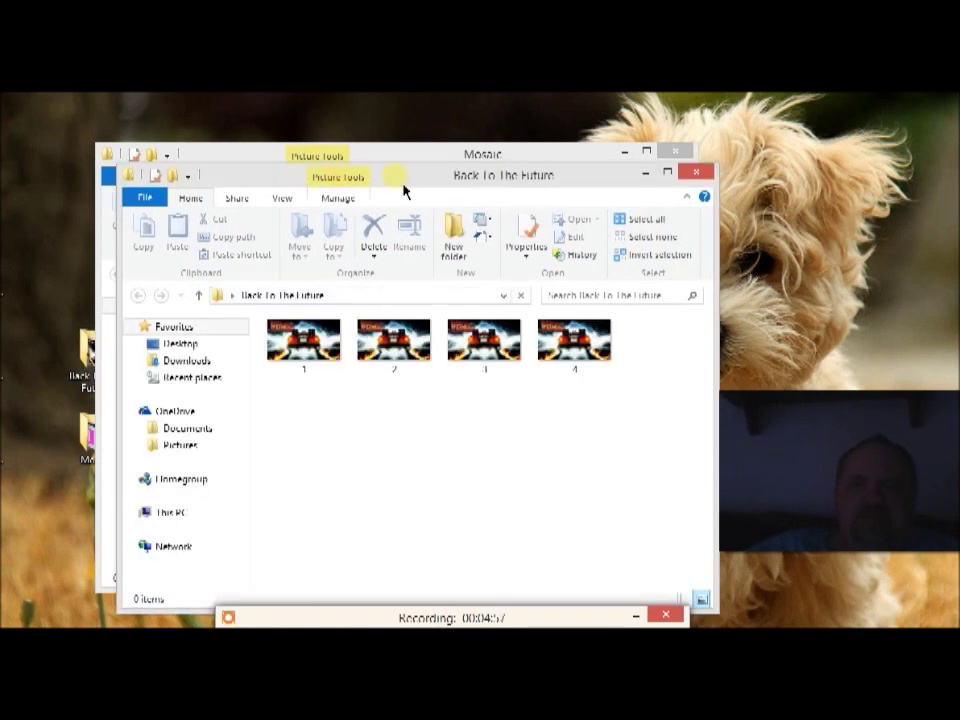
{"action": "left_click", "coordinate": [391, 332]}
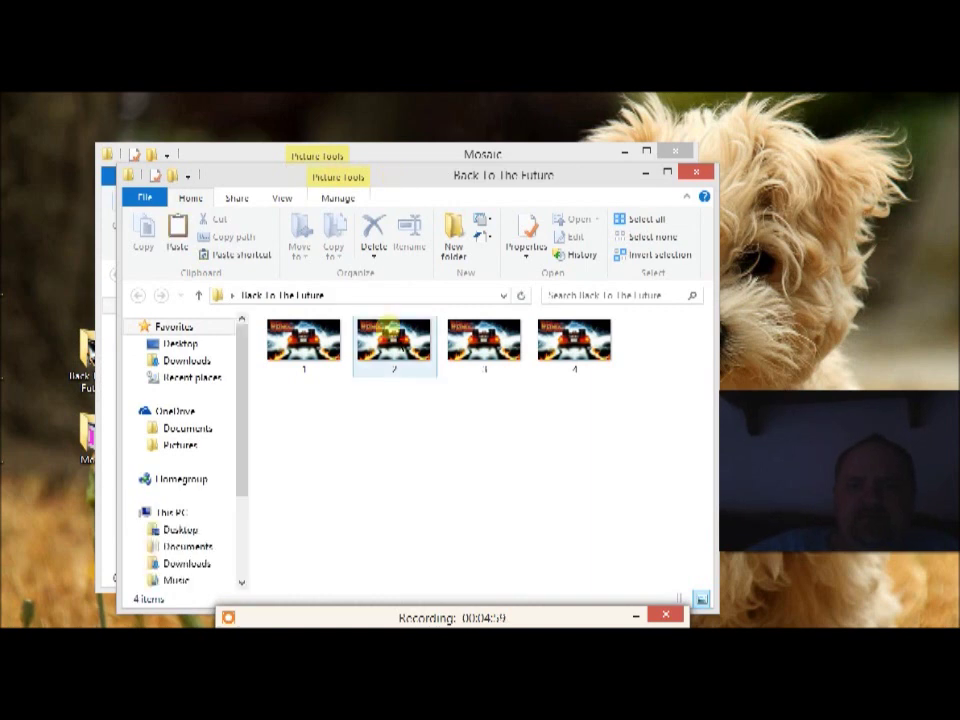
{"action": "left_click", "coordinate": [410, 170]}
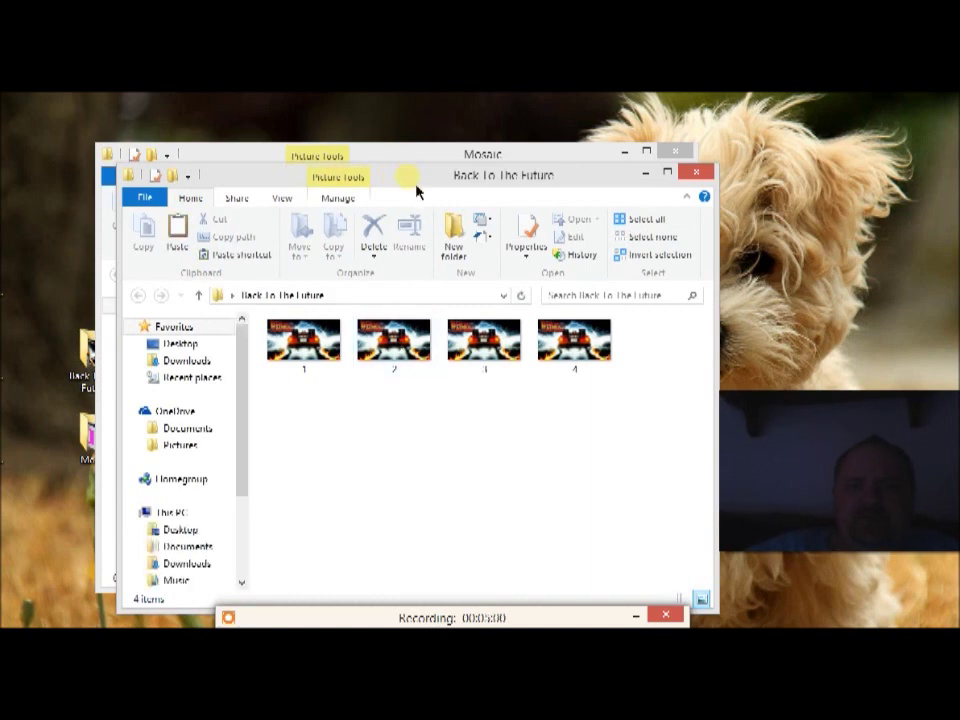
{"action": "left_click_drag", "start_coordinate": [417, 191], "coordinate": [648, 142]}
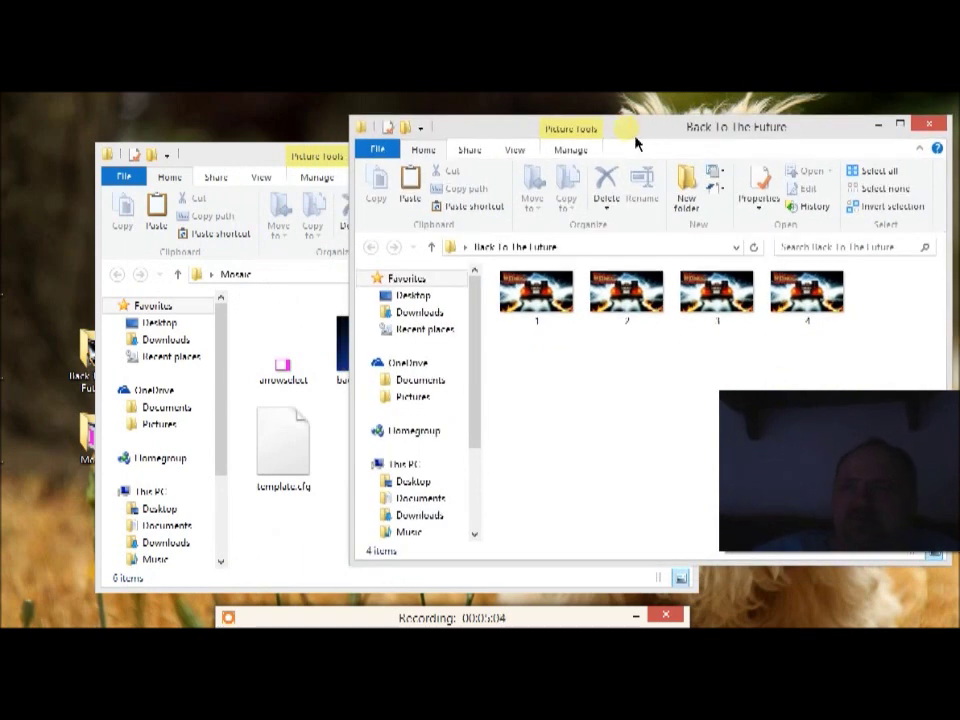
{"action": "left_click_drag", "start_coordinate": [648, 142], "coordinate": [718, 147]}
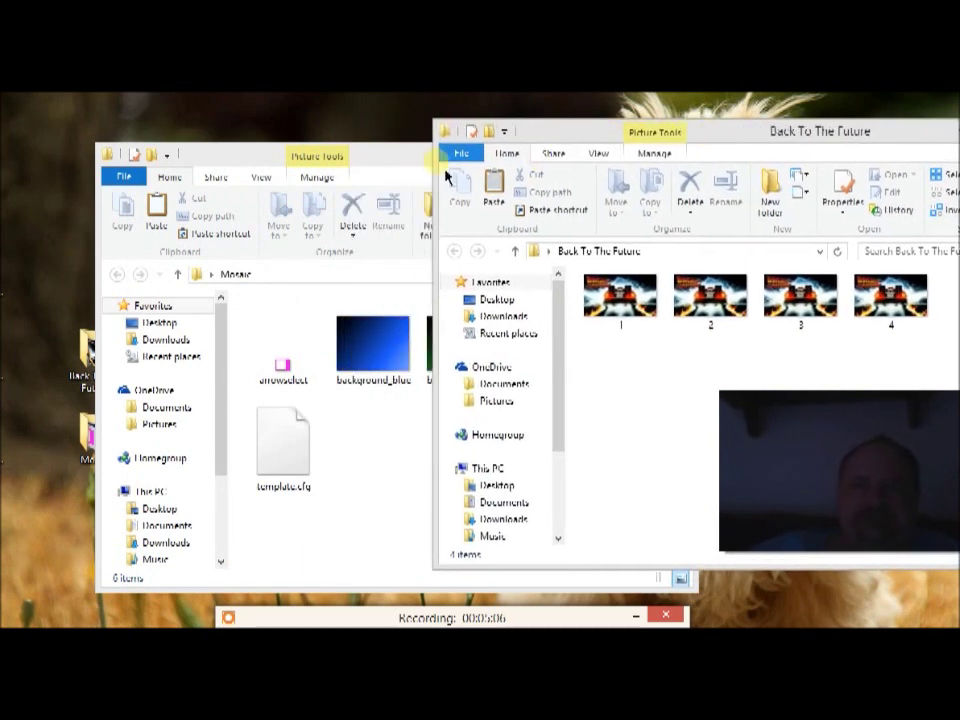
{"action": "left_click_drag", "start_coordinate": [407, 170], "coordinate": [266, 154]}
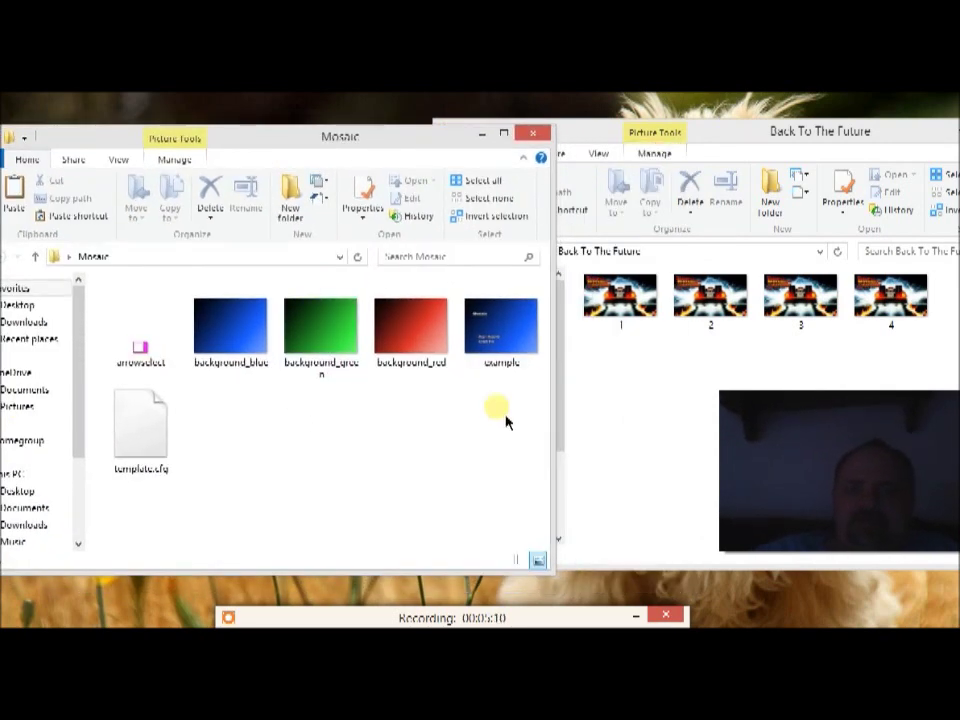
{"action": "left_click", "coordinate": [668, 347]}
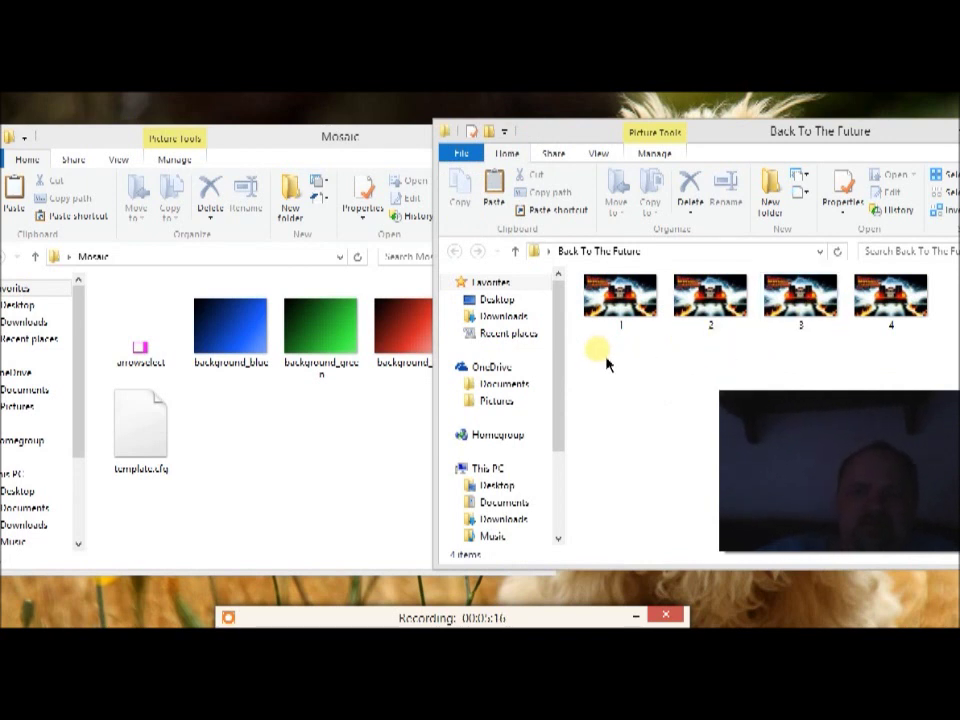
Check Mosaic's file names, then rename Back To The Future picture 1 to background_blue.
{"action": "left_click", "coordinate": [377, 433]}
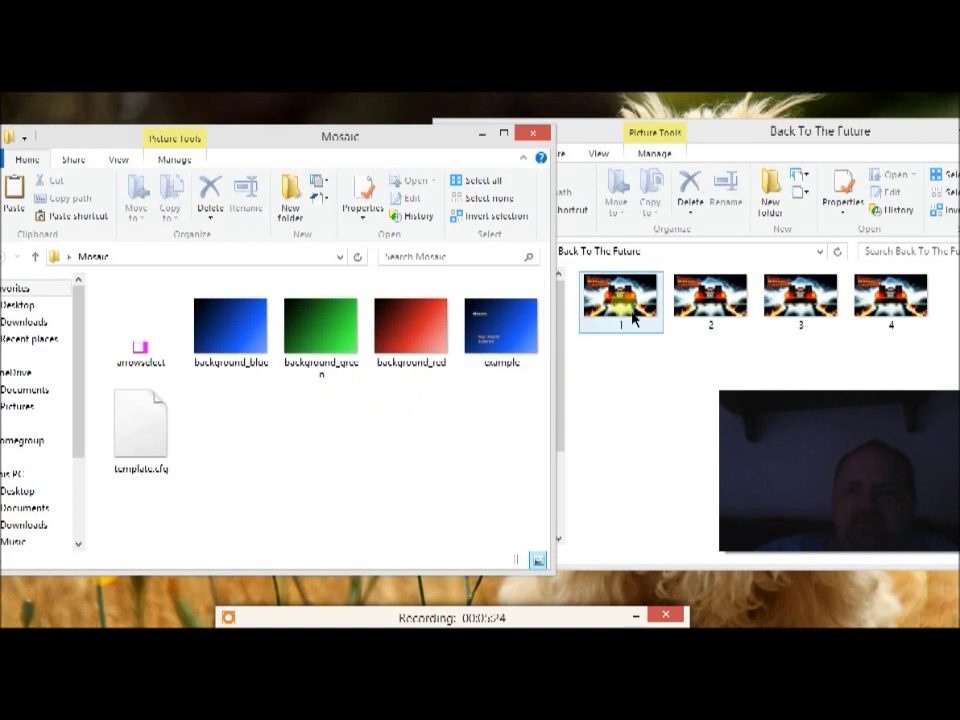
{"action": "left_click", "coordinate": [622, 430]}
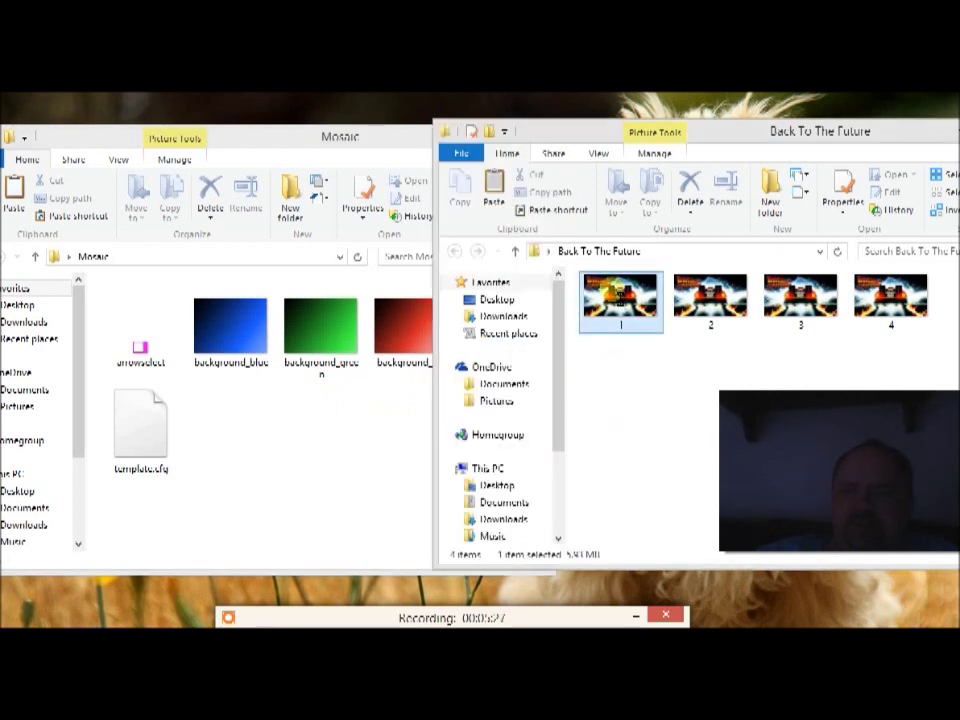
{"action": "right_click", "coordinate": [614, 289]}
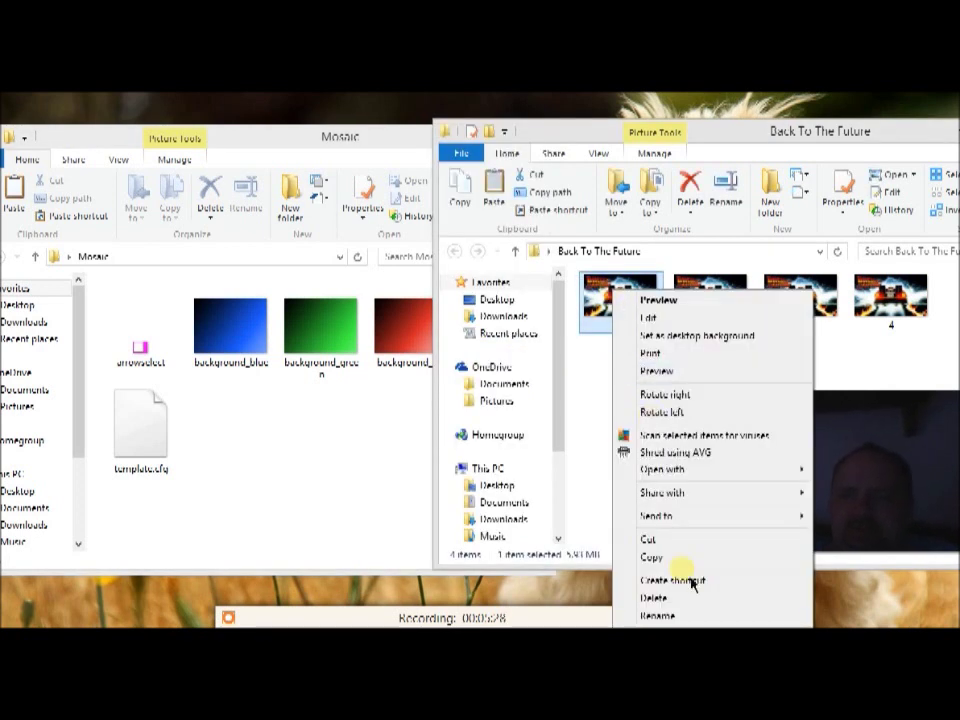
{"action": "left_click", "coordinate": [678, 617]}
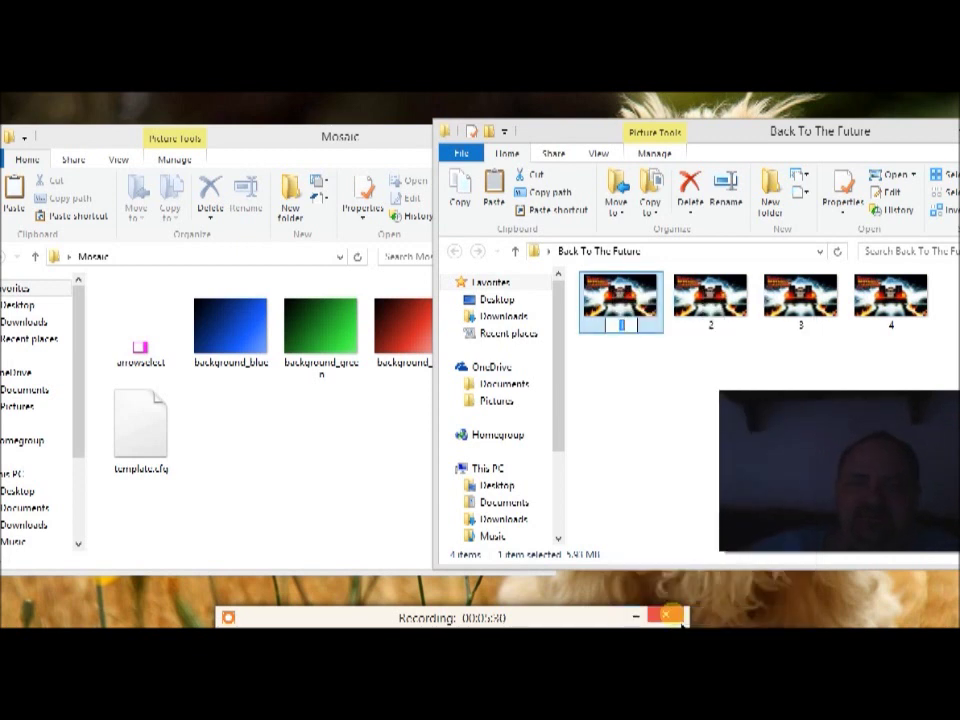
{"action": "type", "text": "ba"}
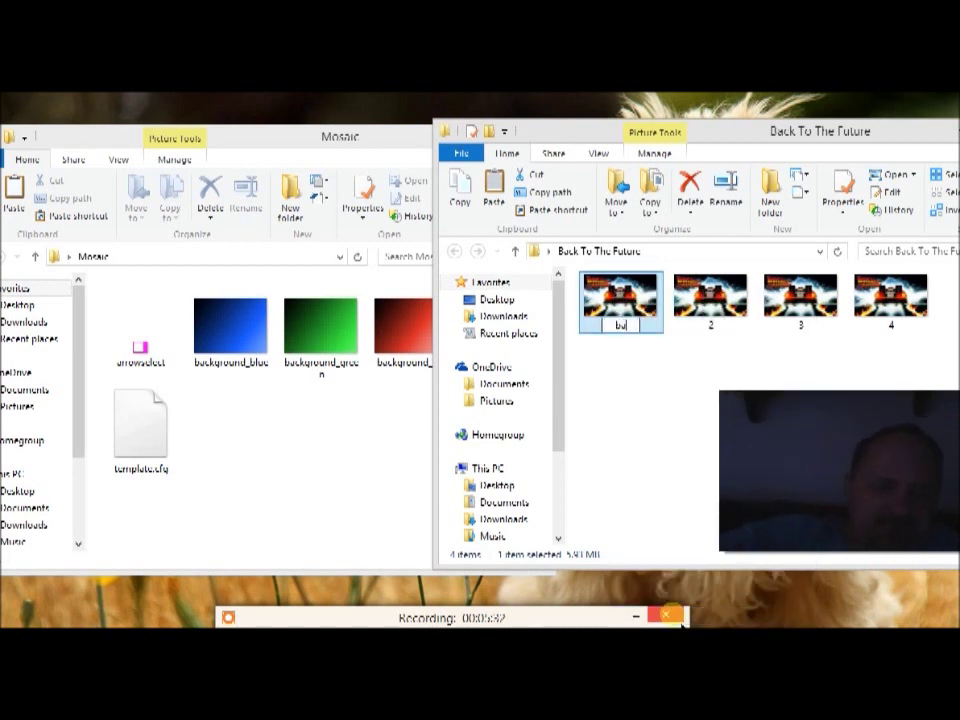
{"action": "type", "text": "ck"}
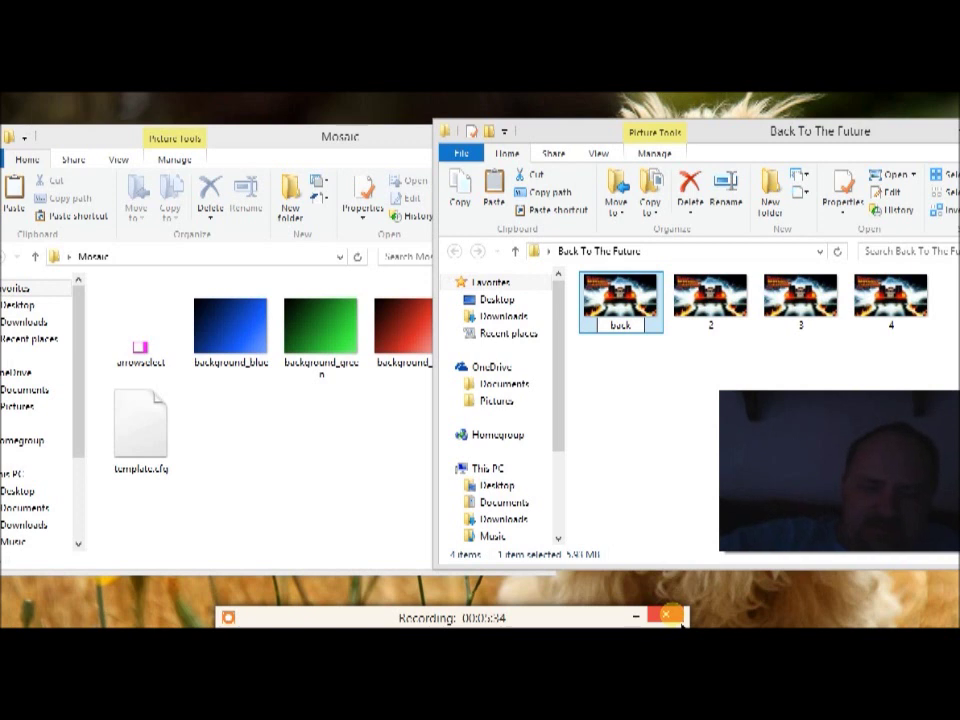
{"action": "type", "text": "groun"}
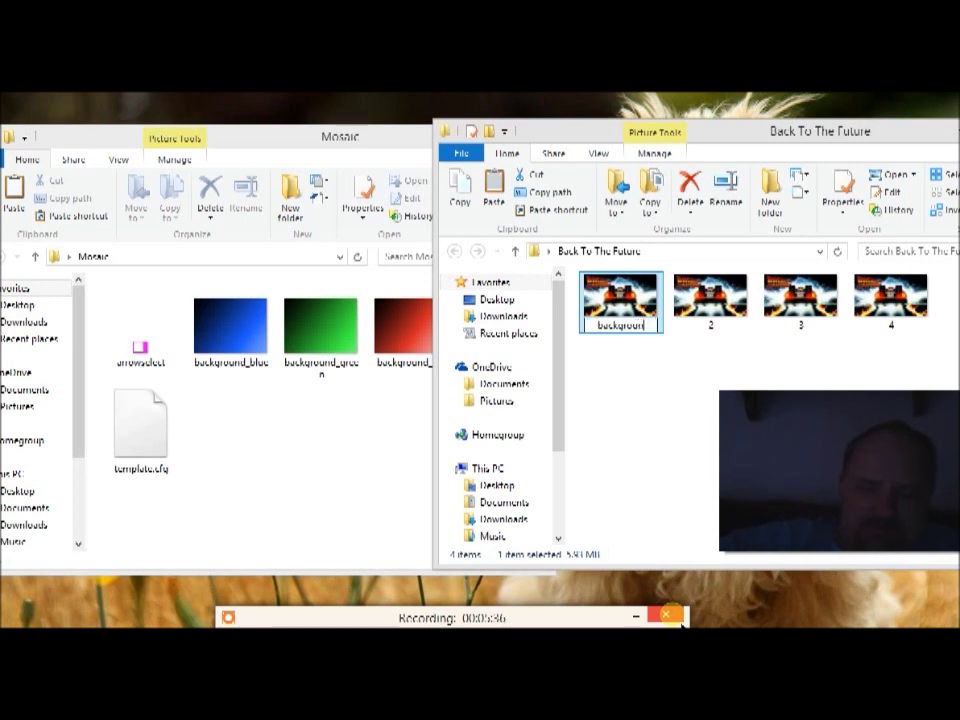
{"action": "type", "text": "d_"}
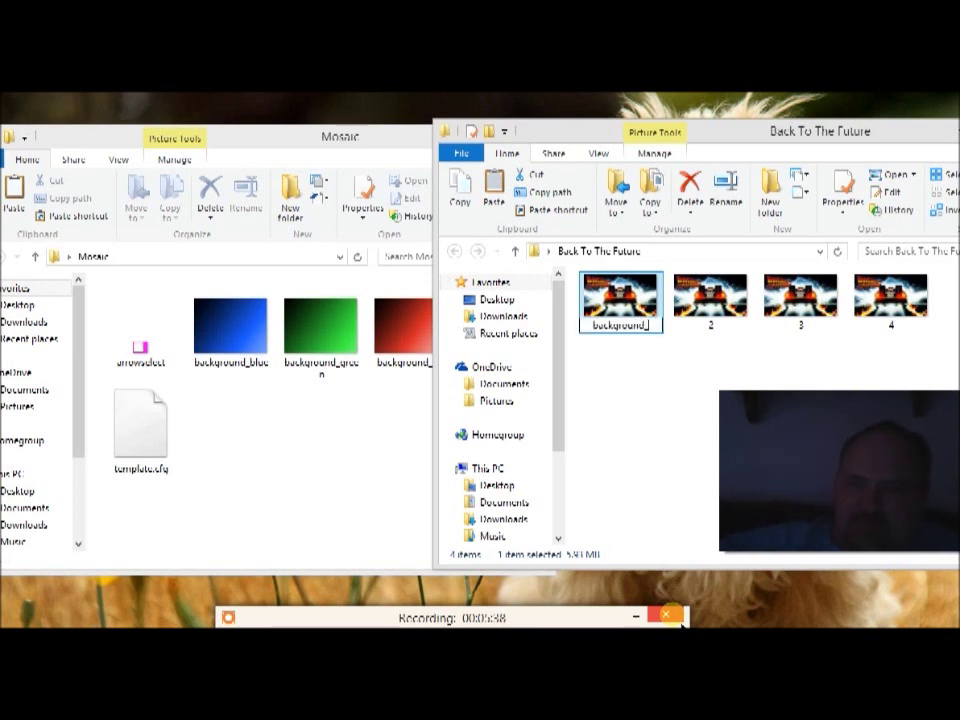
{"action": "type", "text": "b"}
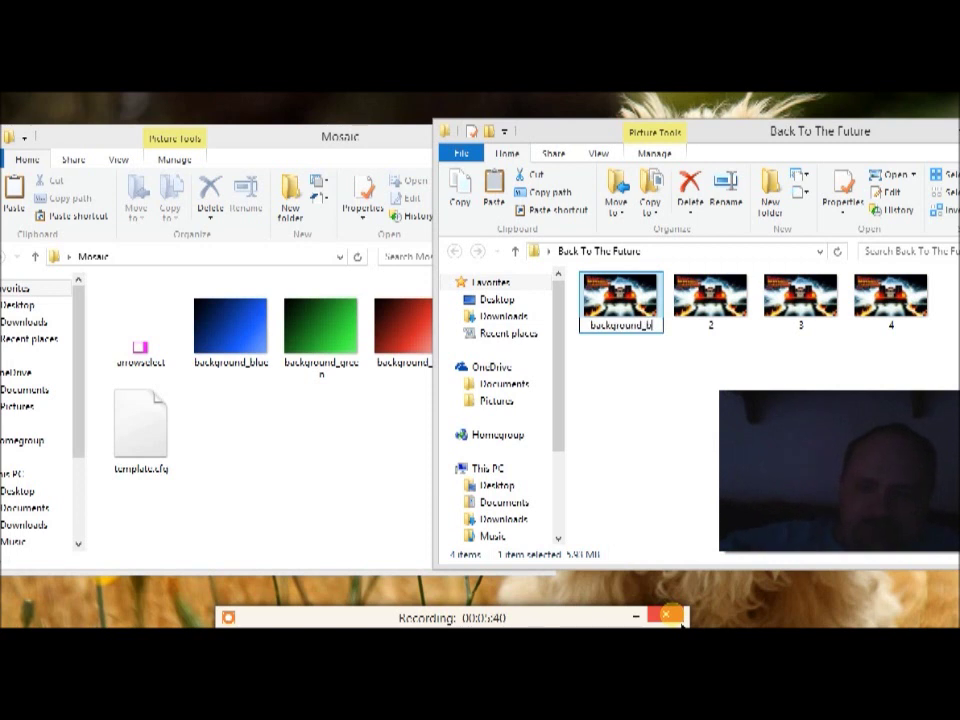
{"action": "type", "text": "lue"}
{"action": "key", "text": "Return"}
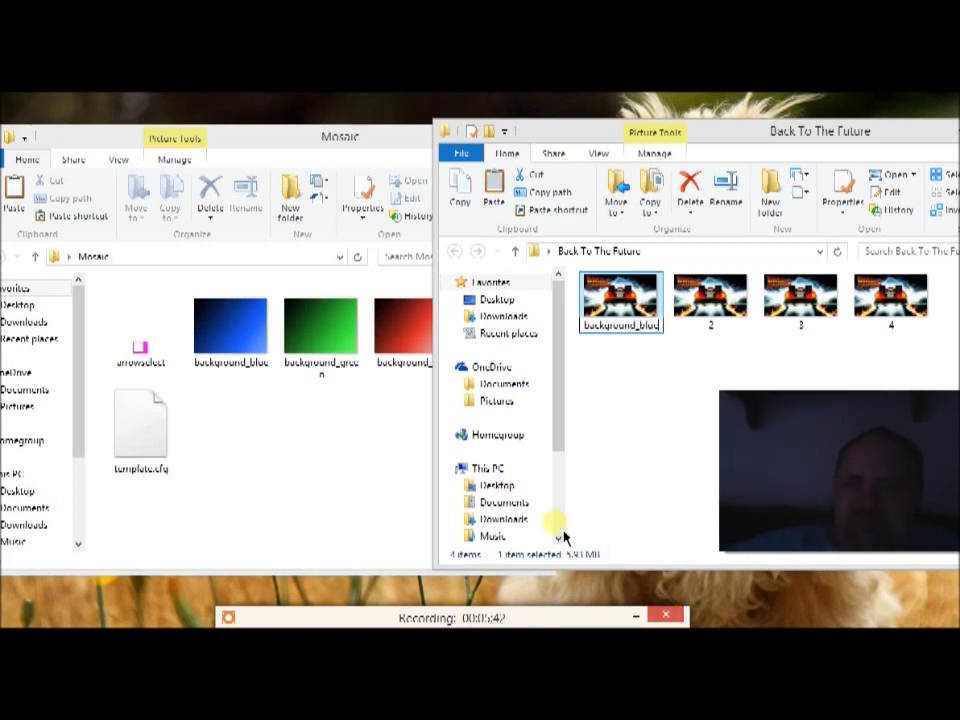
Rename picture 2 to background_green.
{"action": "left_click", "coordinate": [703, 322]}
{"action": "right_click", "coordinate": [700, 318]}
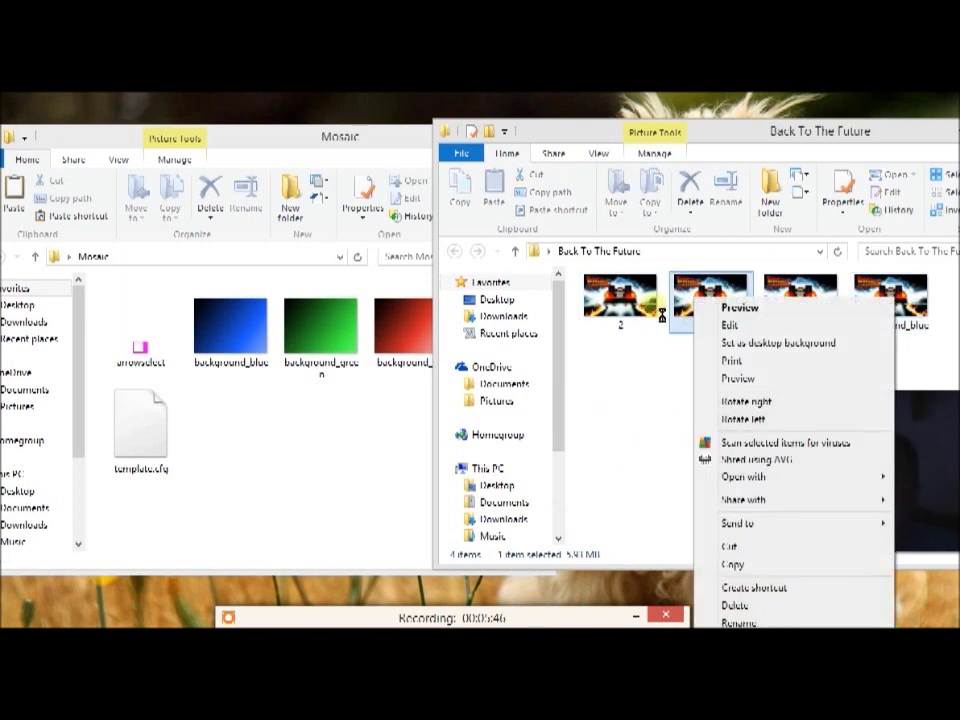
{"action": "left_click", "coordinate": [643, 318]}
{"action": "right_click", "coordinate": [640, 325]}
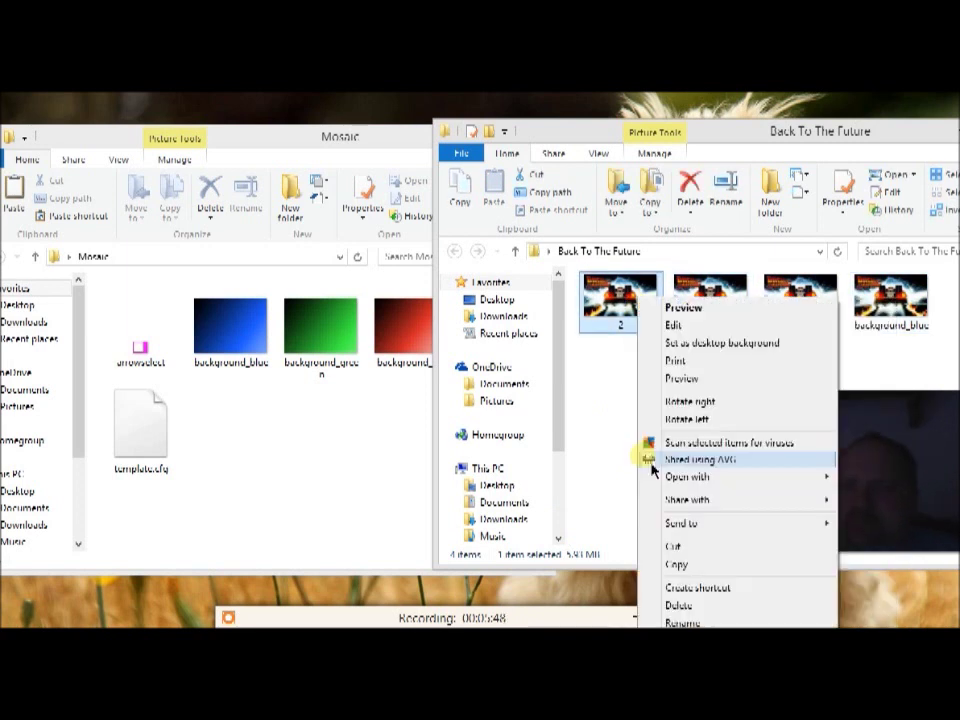
{"action": "left_click", "coordinate": [690, 623]}
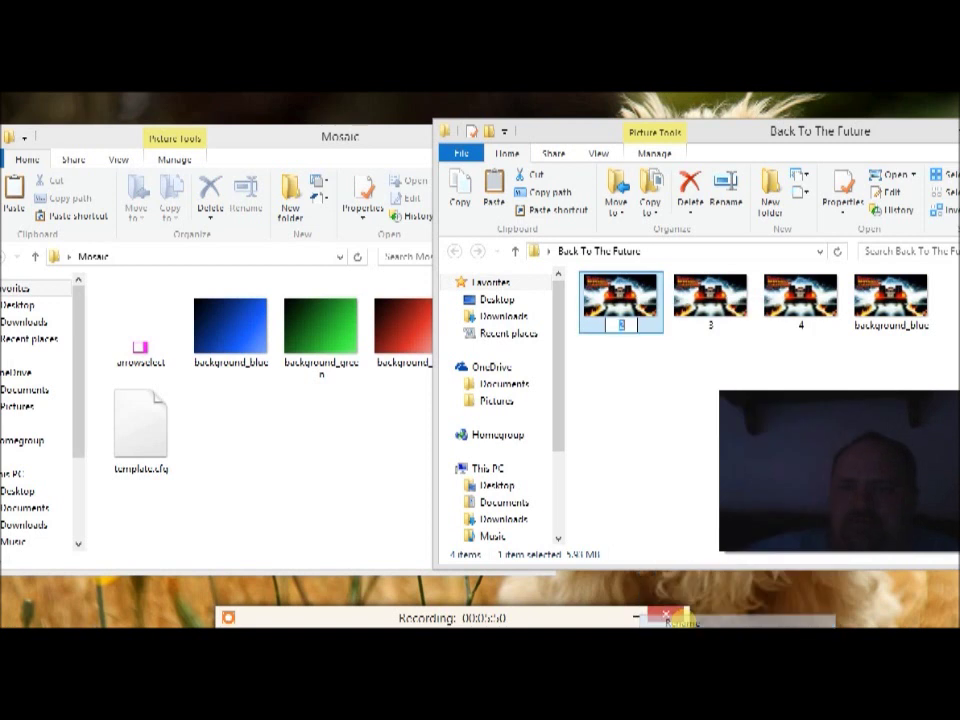
{"action": "type", "text": "ba"}
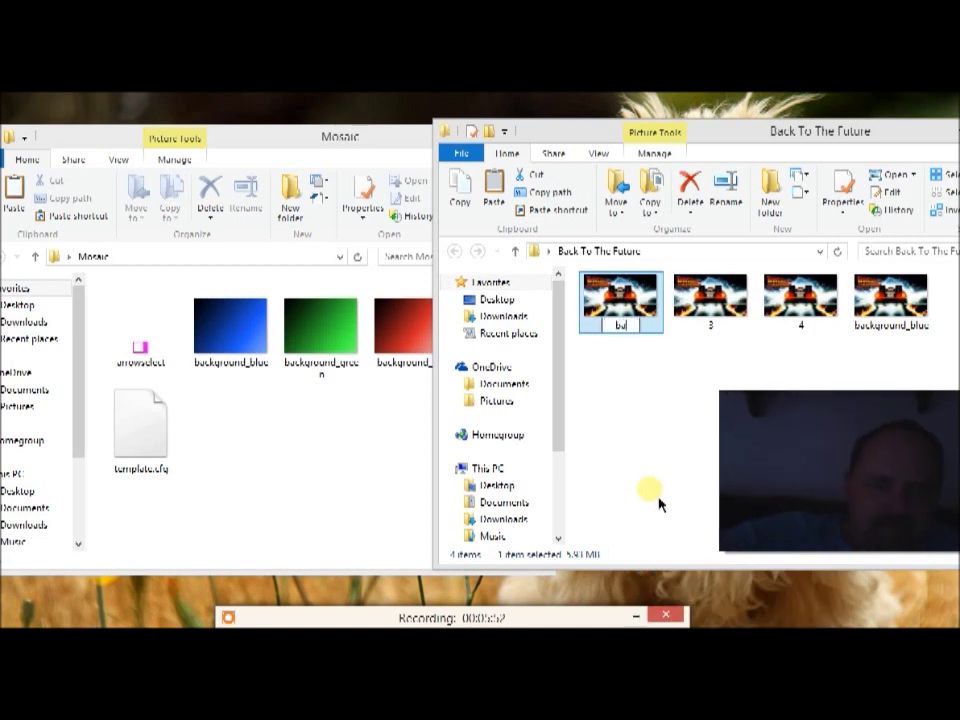
{"action": "type", "text": "ckgr"}
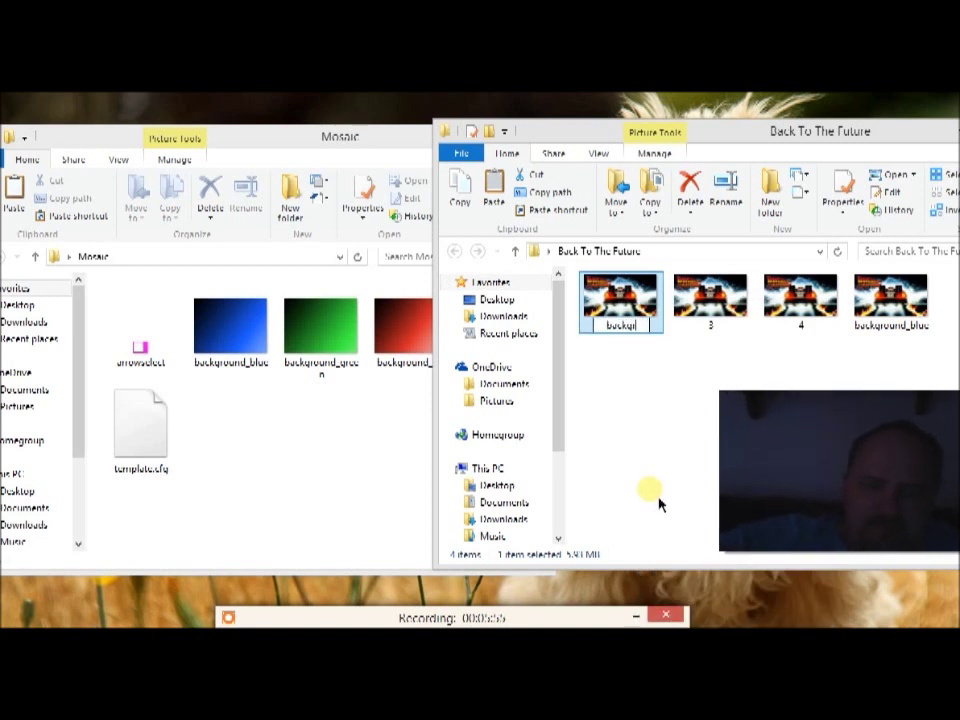
{"action": "type", "text": "ound"}
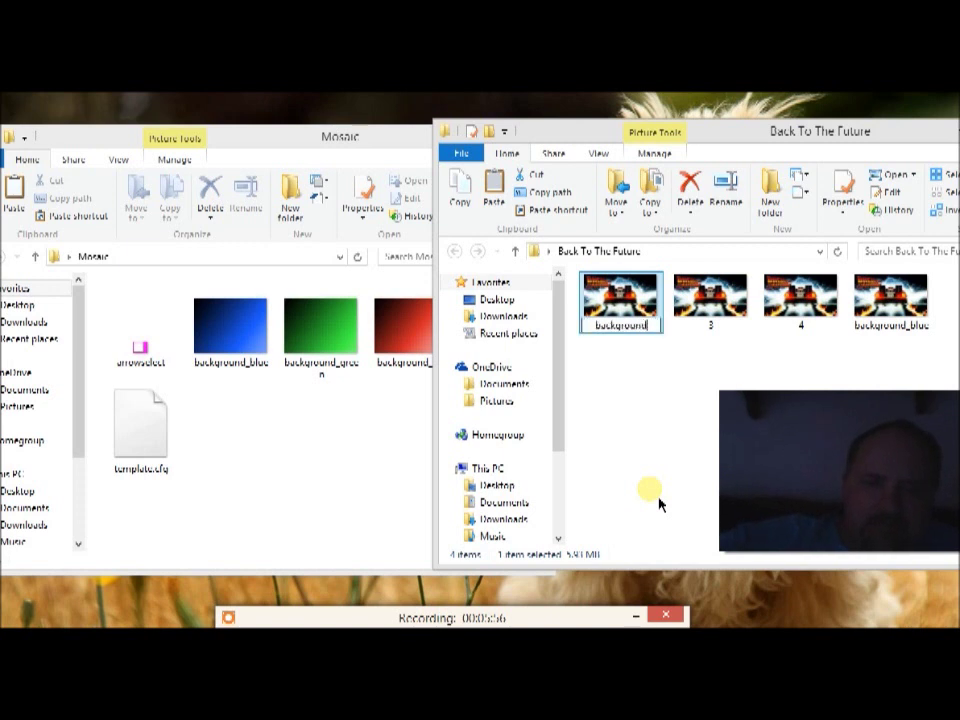
{"action": "type", "text": "_"}
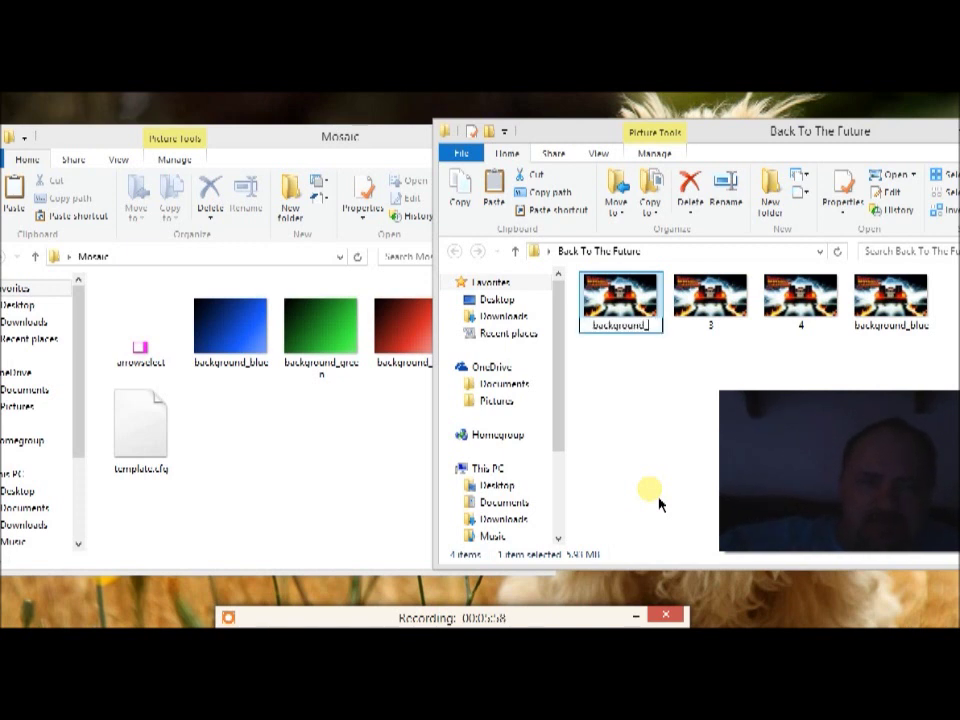
{"action": "type", "text": "green"}
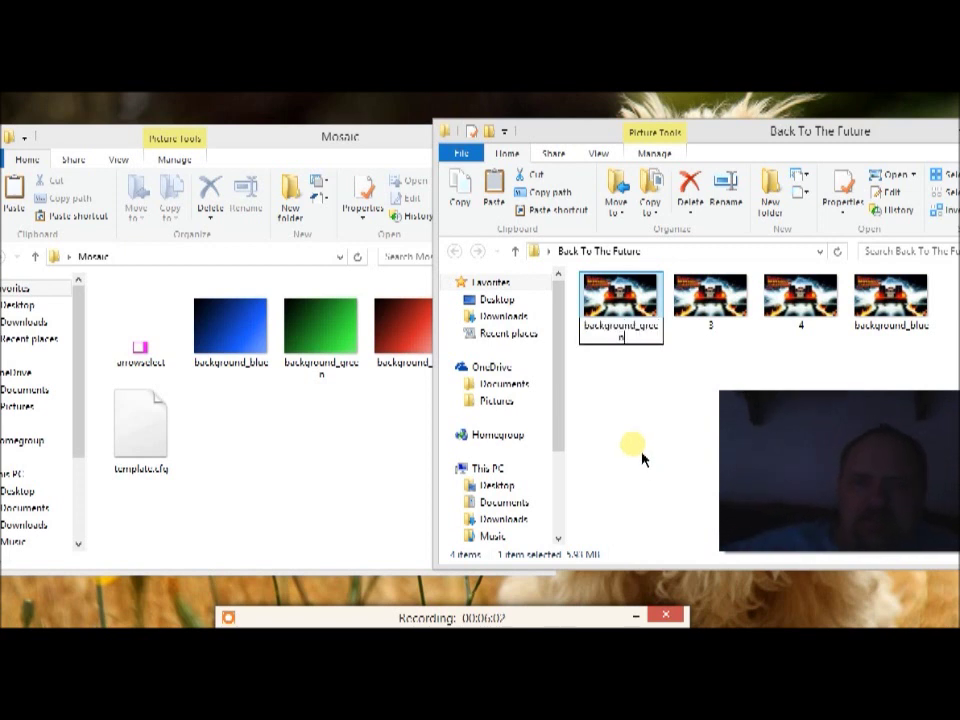
{"action": "key", "text": "Return"}
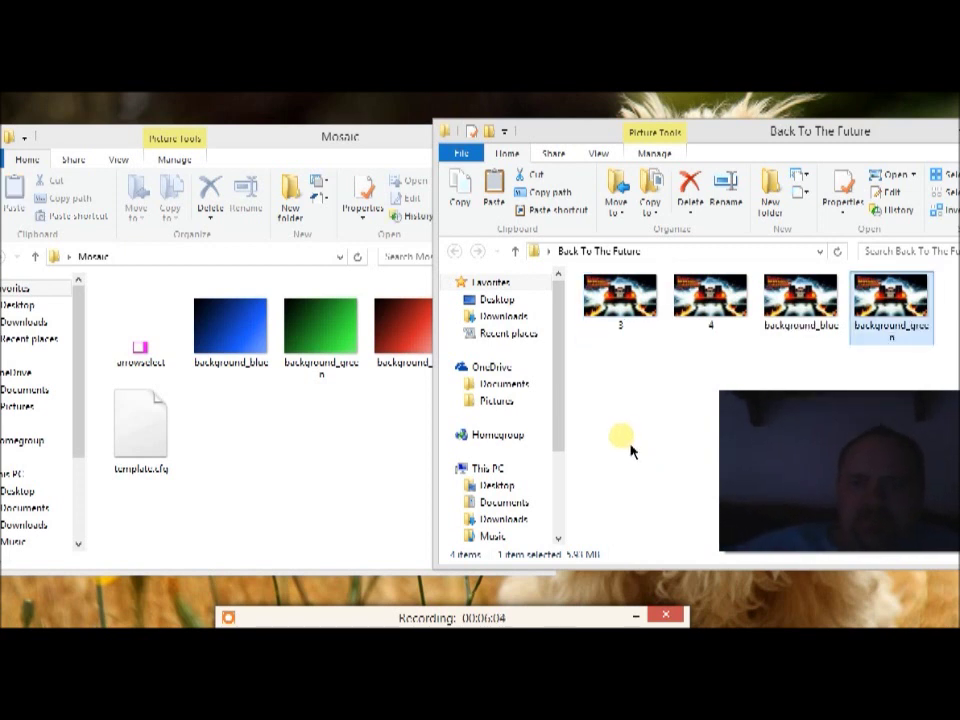
{"action": "left_click", "coordinate": [628, 349]}
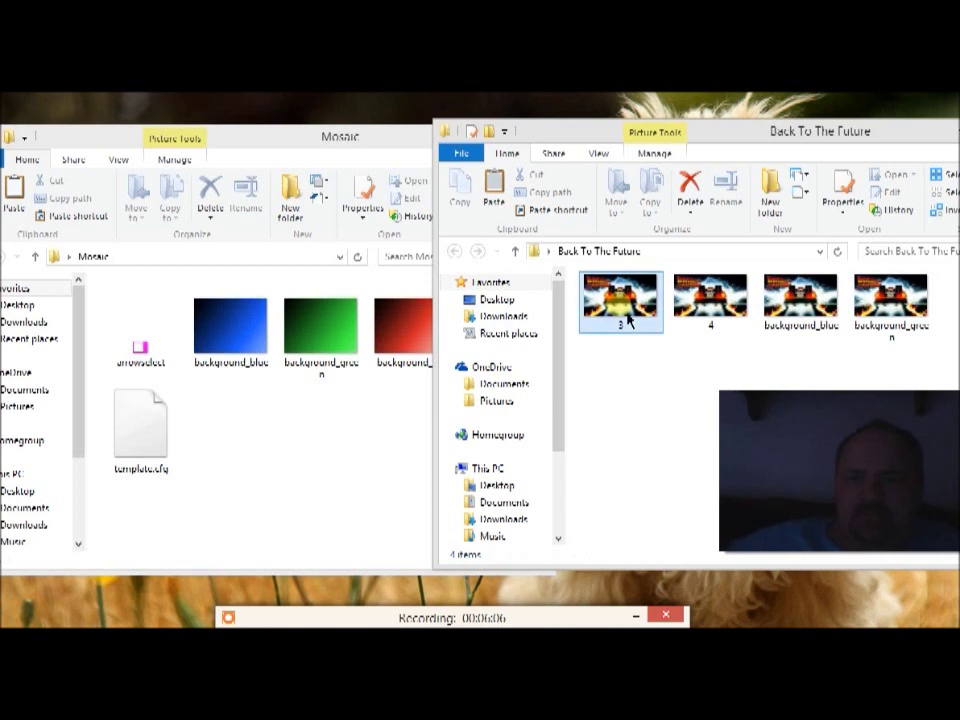
Rename the file named 3 to background_red.
{"action": "right_click", "coordinate": [628, 318]}
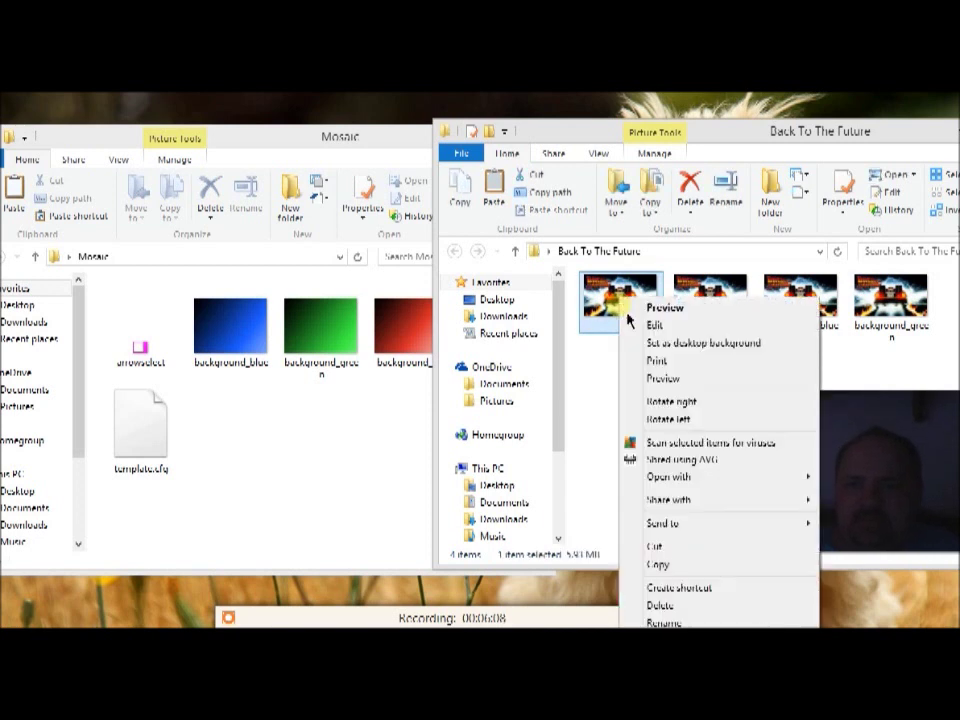
{"action": "left_click", "coordinate": [660, 622]}
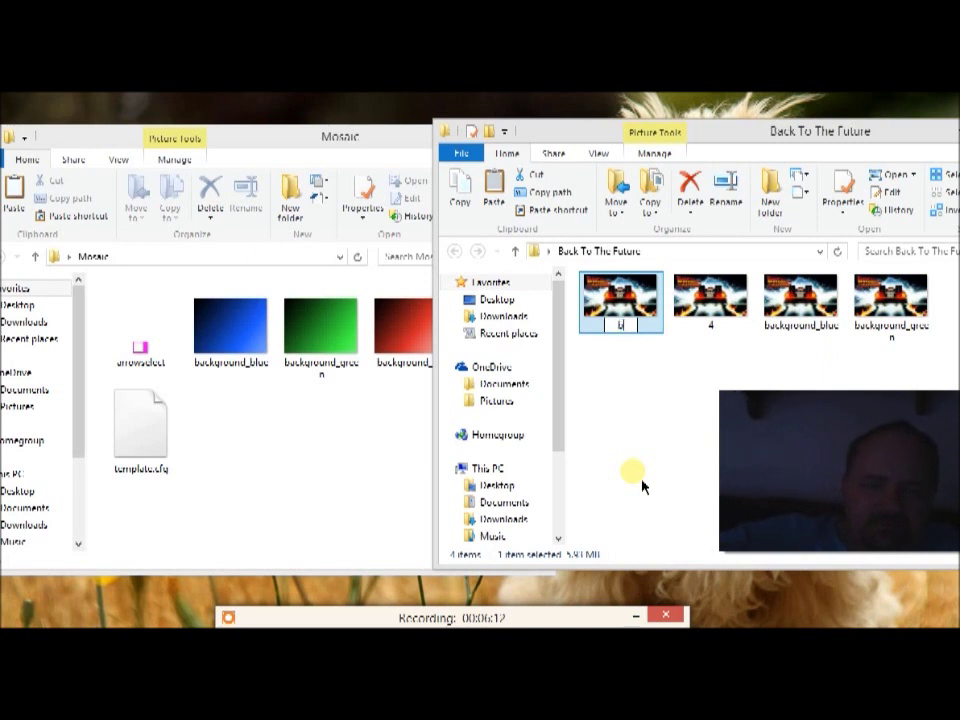
{"action": "type", "text": "back"}
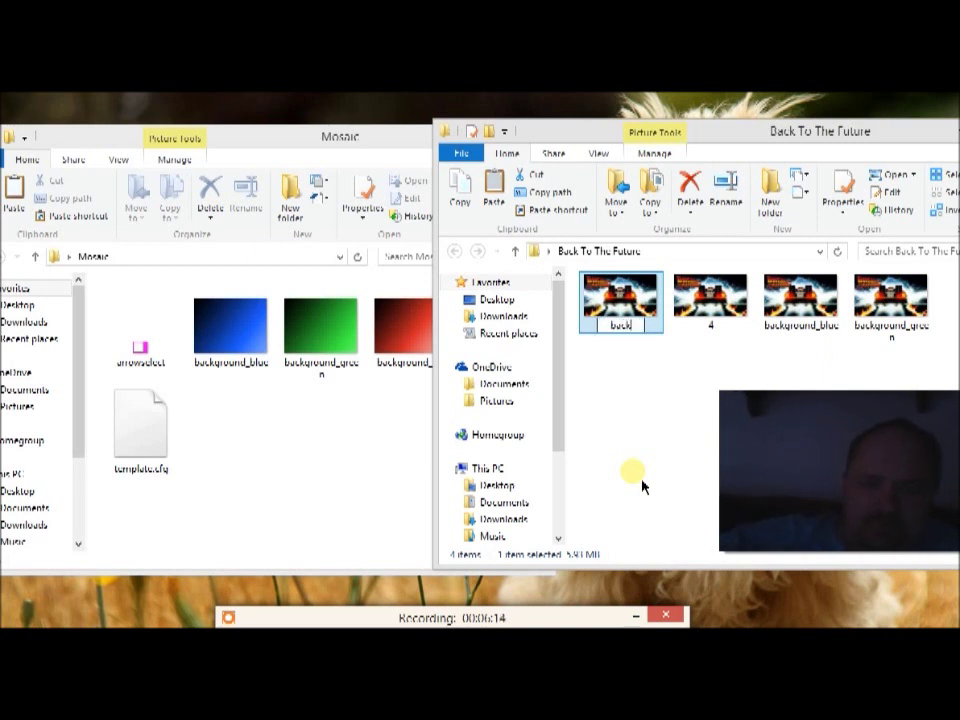
{"action": "type", "text": "groun"}
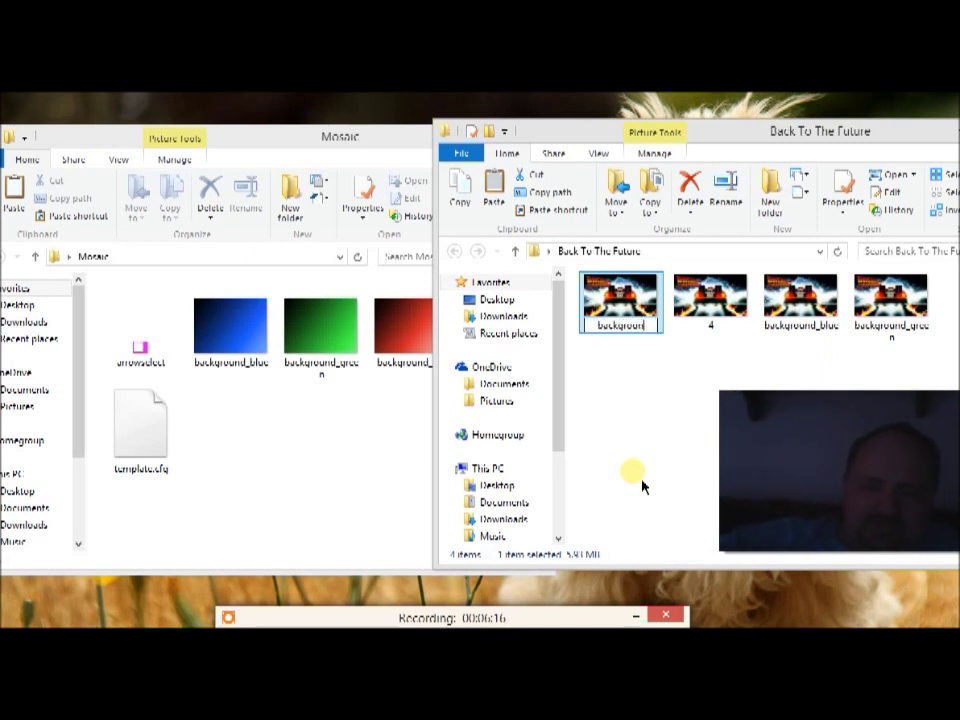
{"action": "type", "text": "d"}
{"action": "key", "text": "Return"}
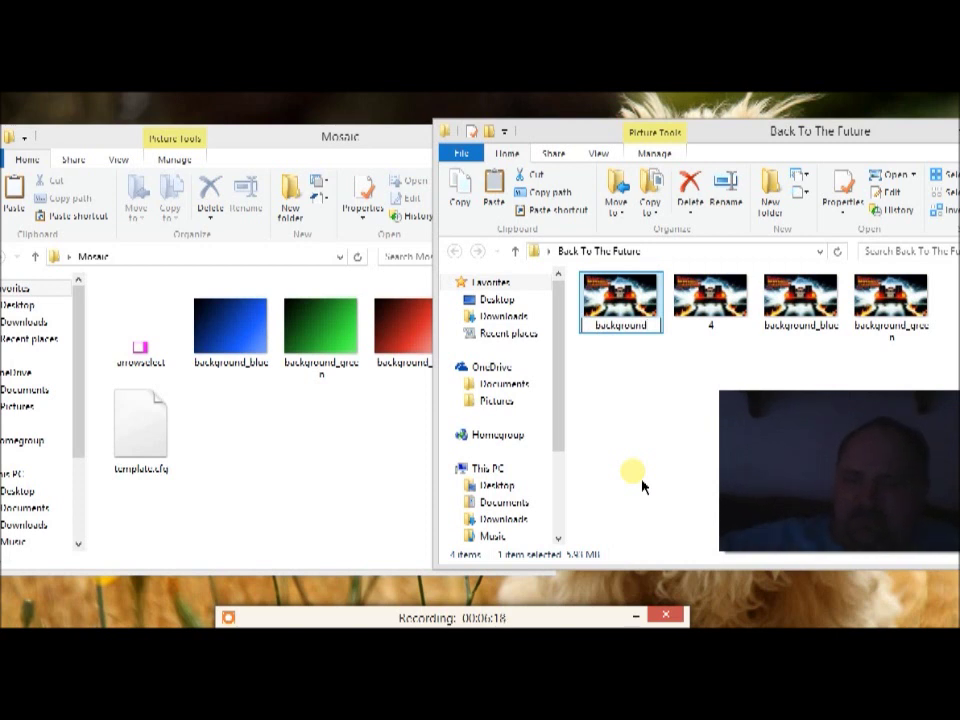
{"action": "type", "text": "_"}
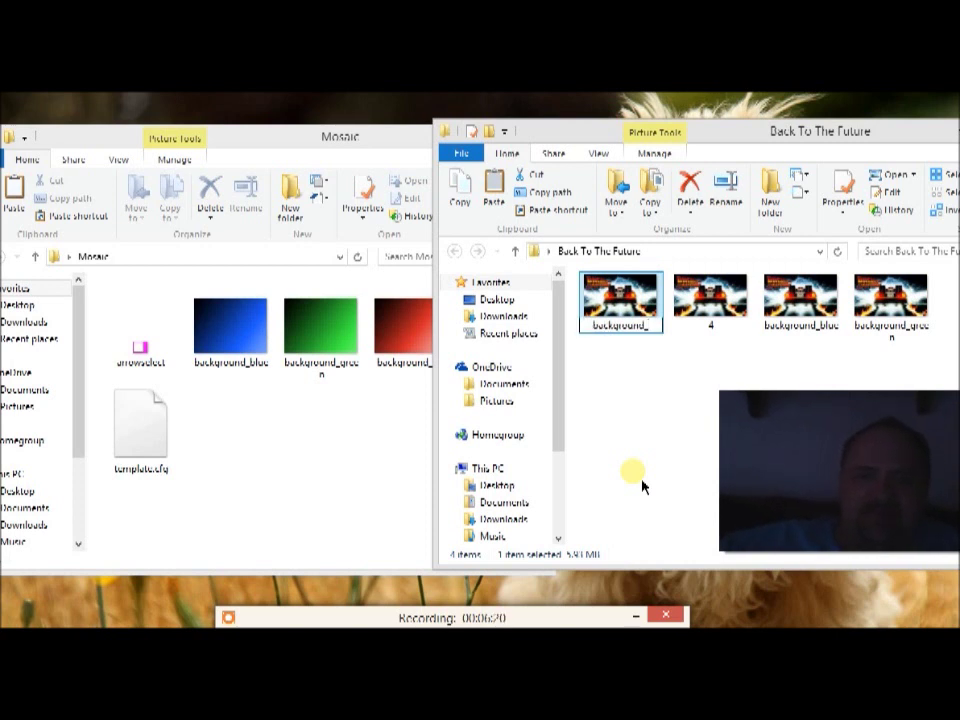
{"action": "type", "text": "red"}
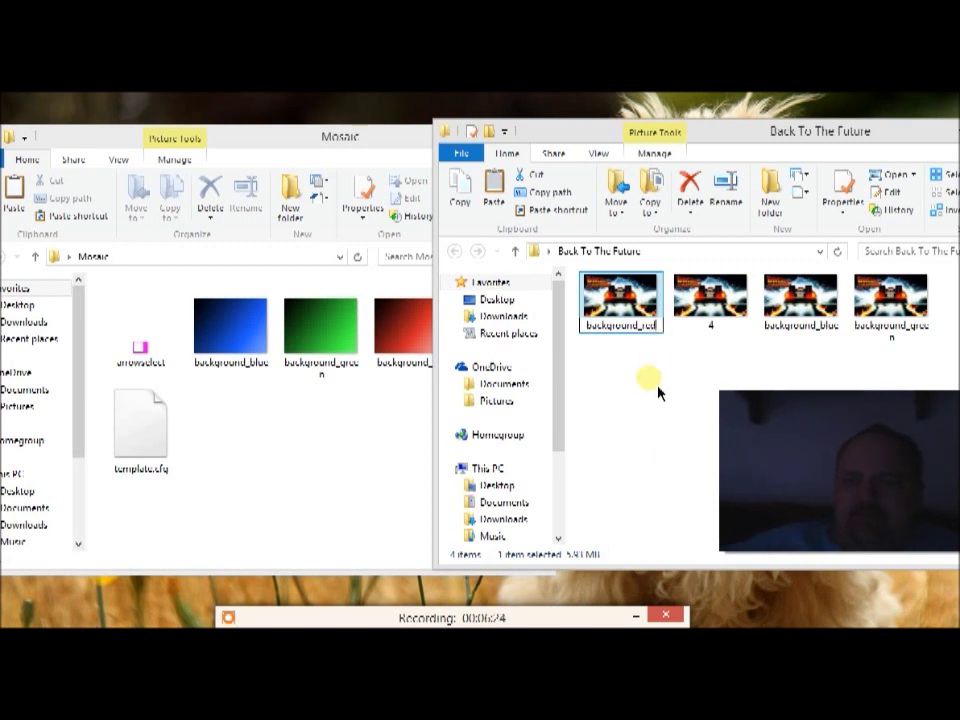
{"action": "key", "text": "Return"}
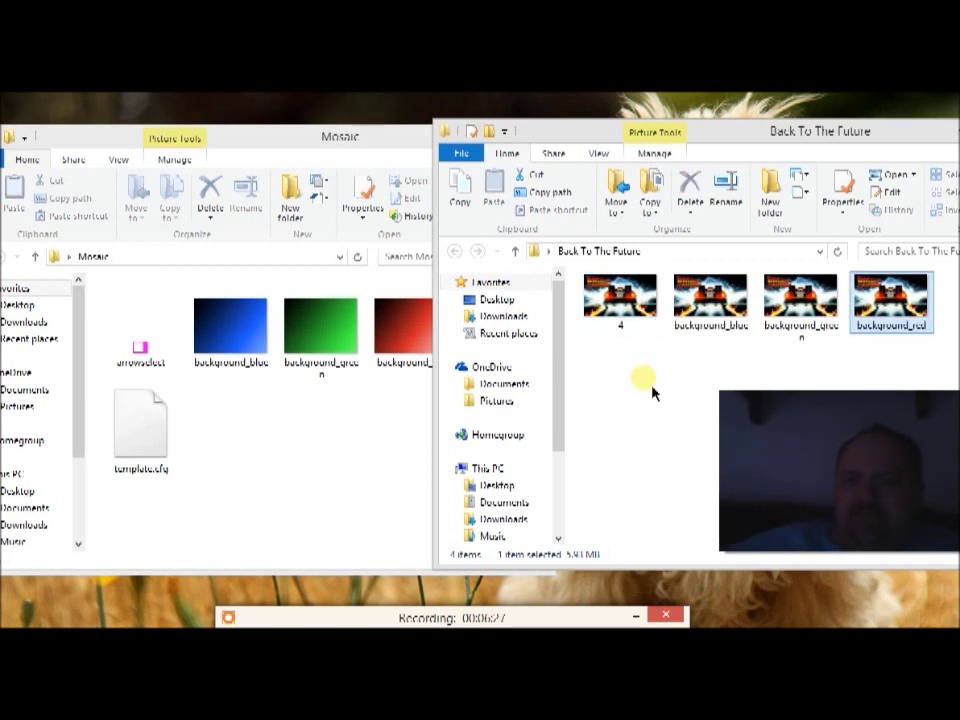
Rename the file named 4 to example.
{"action": "left_click", "coordinate": [622, 306]}
{"action": "right_click", "coordinate": [624, 310]}
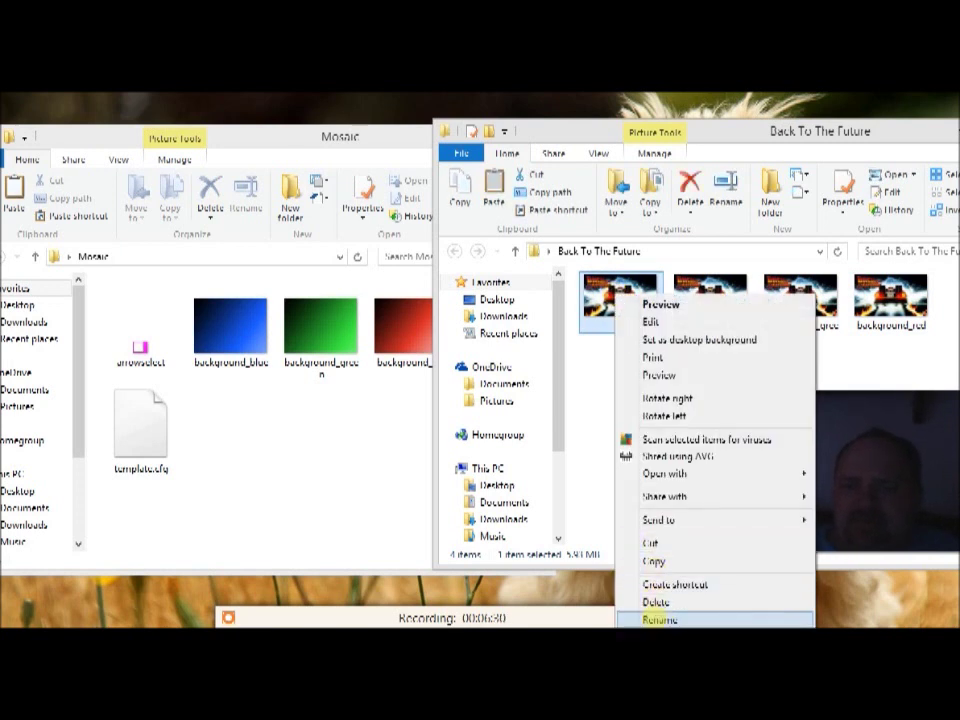
{"action": "left_click", "coordinate": [660, 620]}
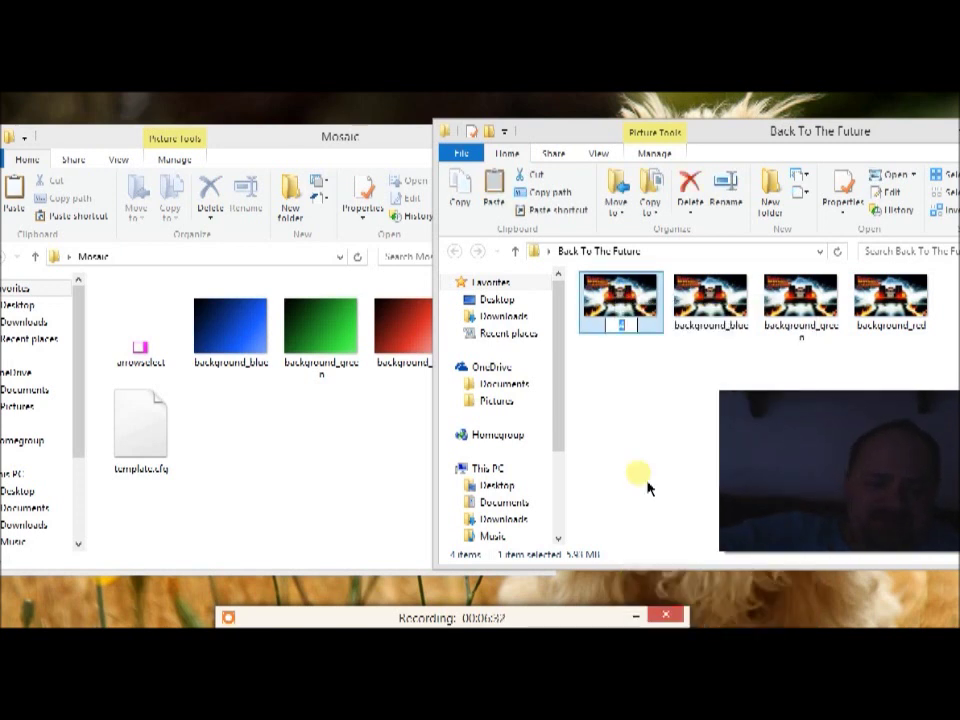
{"action": "type", "text": "c"}
{"action": "type", "text": "x"}
{"action": "type", "text": "ampl"}
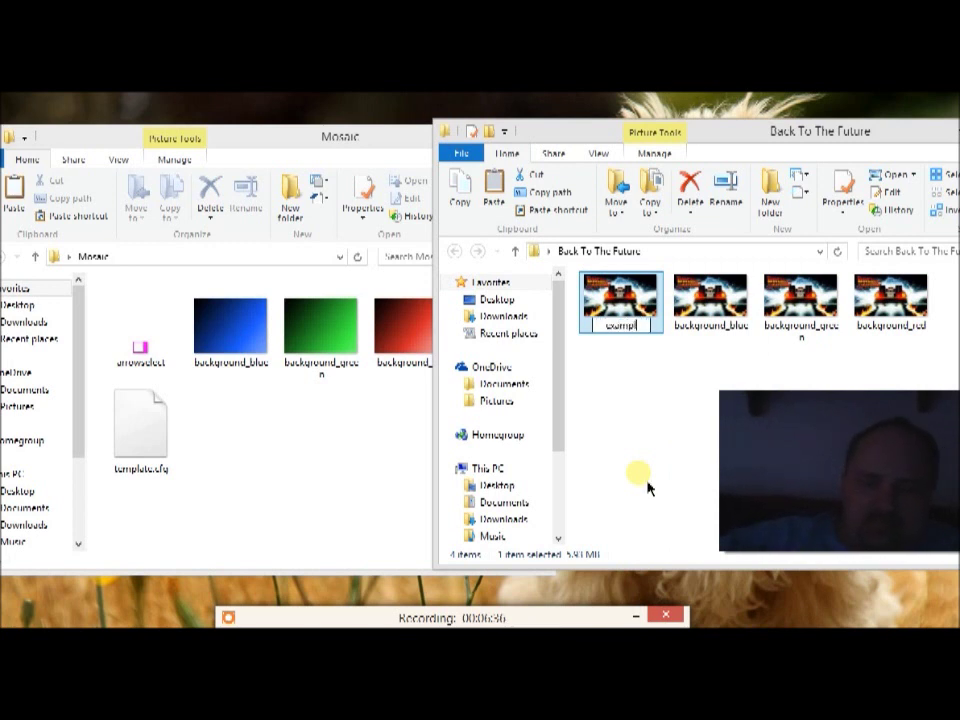
{"action": "type", "text": "e"}
{"action": "key", "text": "Return"}
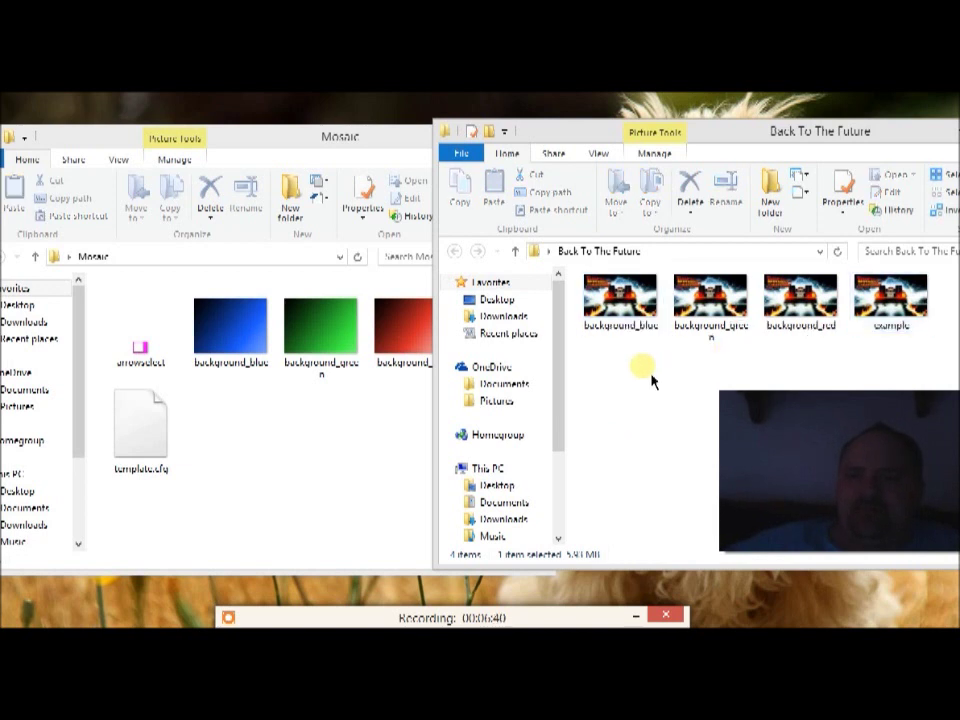
{"action": "left_click", "coordinate": [590, 384]}
Move template.cfg and arrowselect from Mosaic into Back To The Future, then close Mosaic.
{"action": "left_click", "coordinate": [338, 438]}
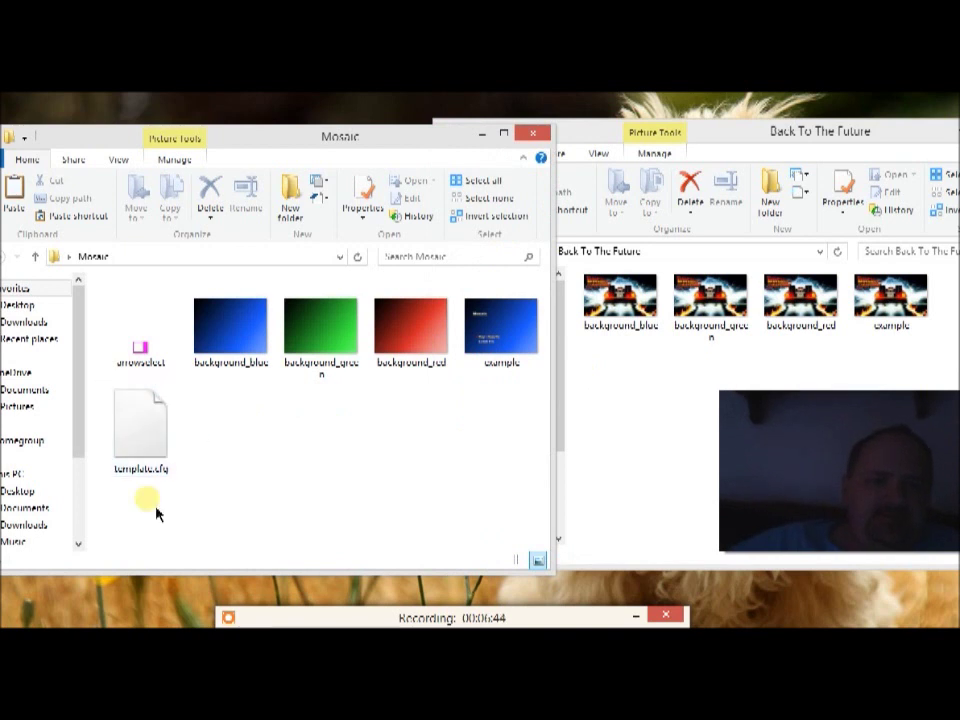
{"action": "left_click", "coordinate": [148, 472]}
{"action": "left_click_drag", "start_coordinate": [150, 440], "coordinate": [630, 456]}
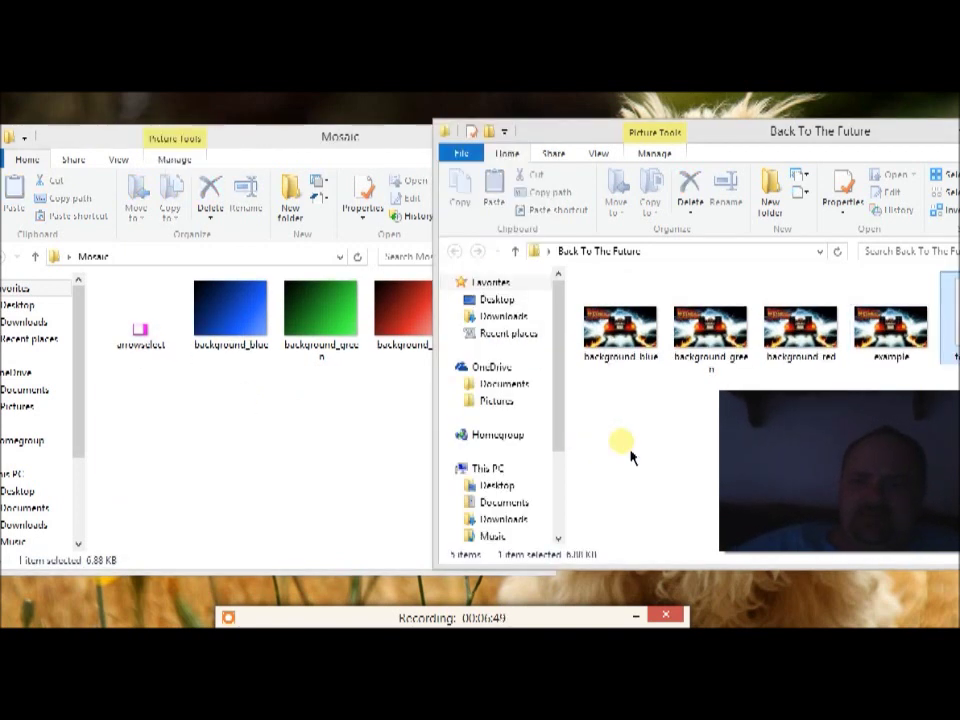
{"action": "left_click", "coordinate": [276, 424]}
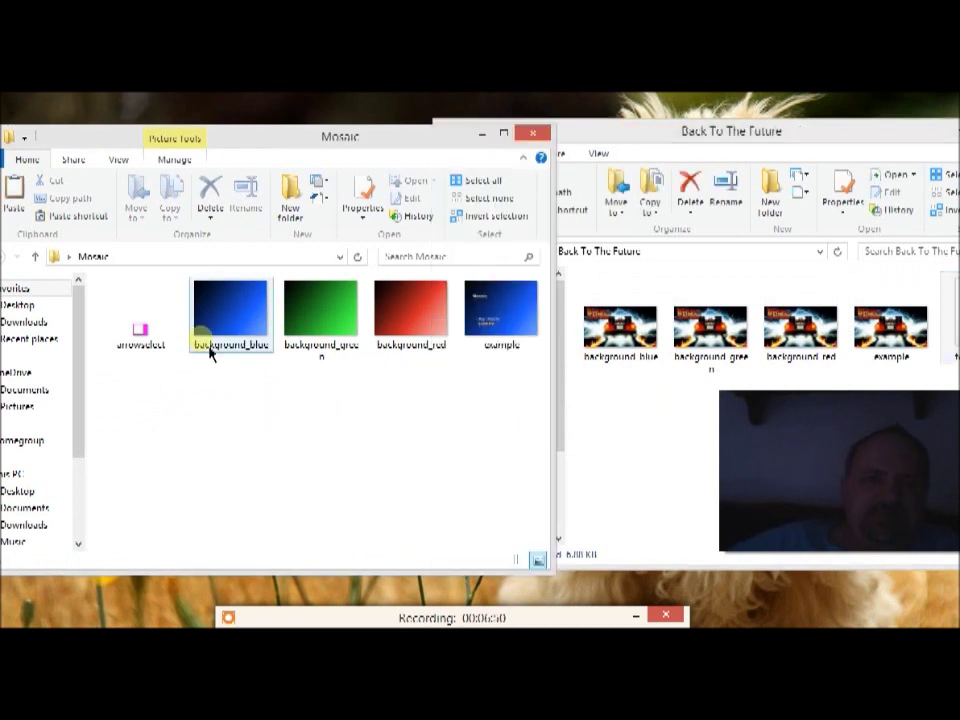
{"action": "left_click", "coordinate": [153, 315]}
{"action": "left_click", "coordinate": [154, 316]}
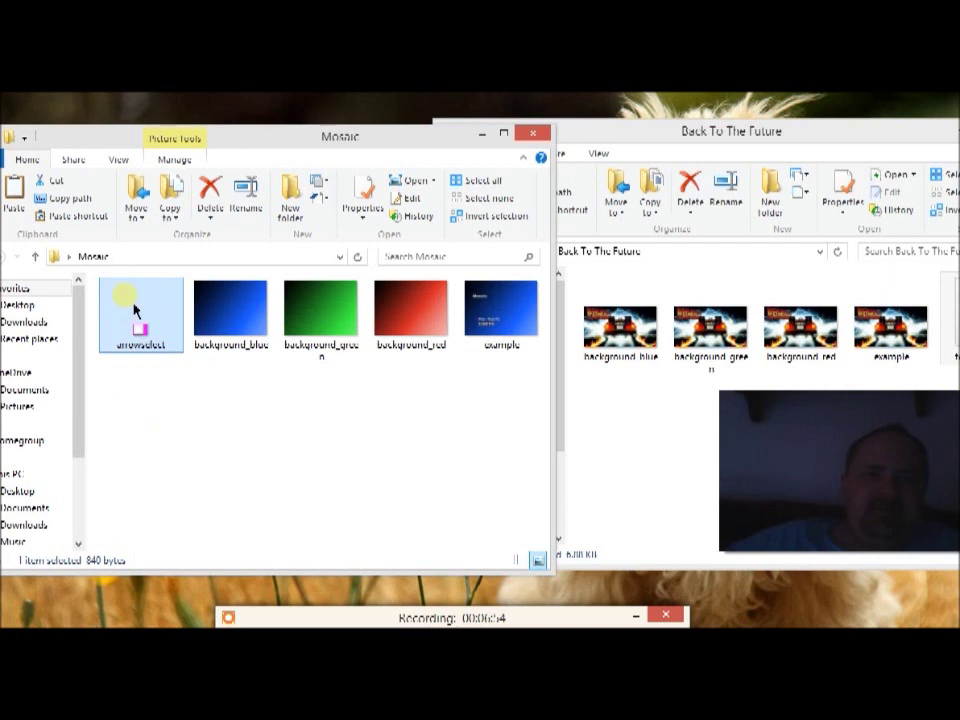
{"action": "left_click_drag", "start_coordinate": [135, 312], "coordinate": [652, 496]}
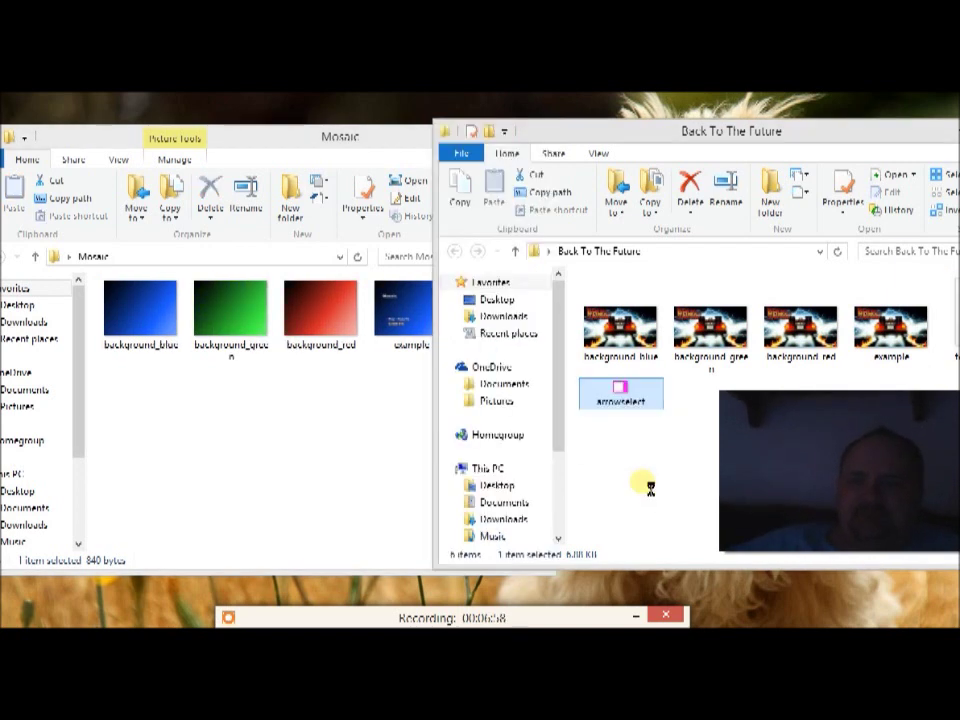
{"action": "left_click", "coordinate": [349, 444]}
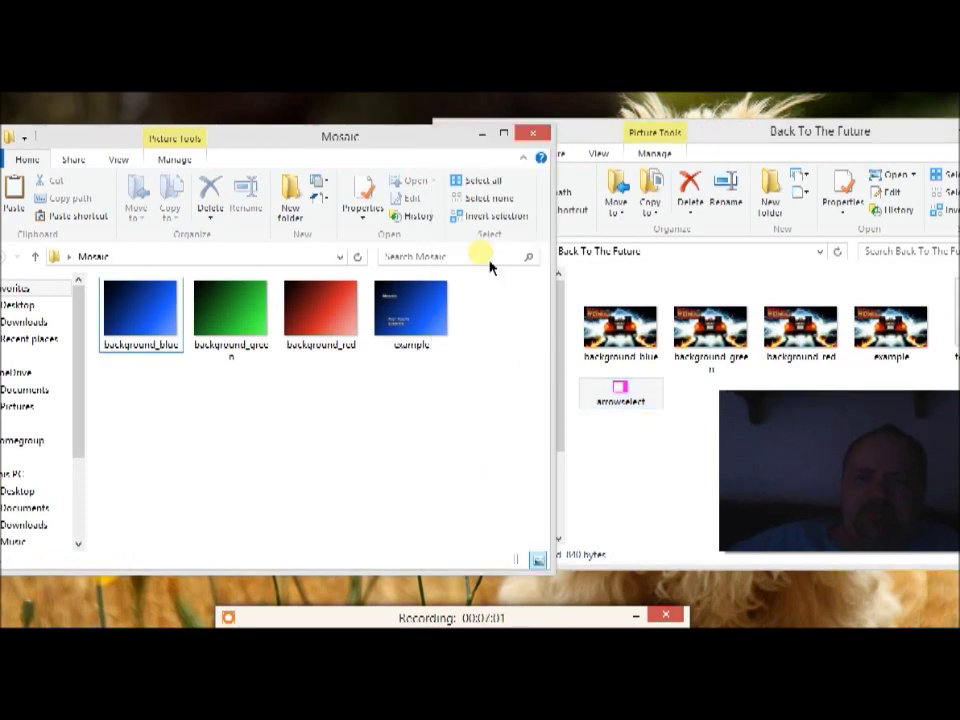
{"action": "left_click", "coordinate": [532, 132]}
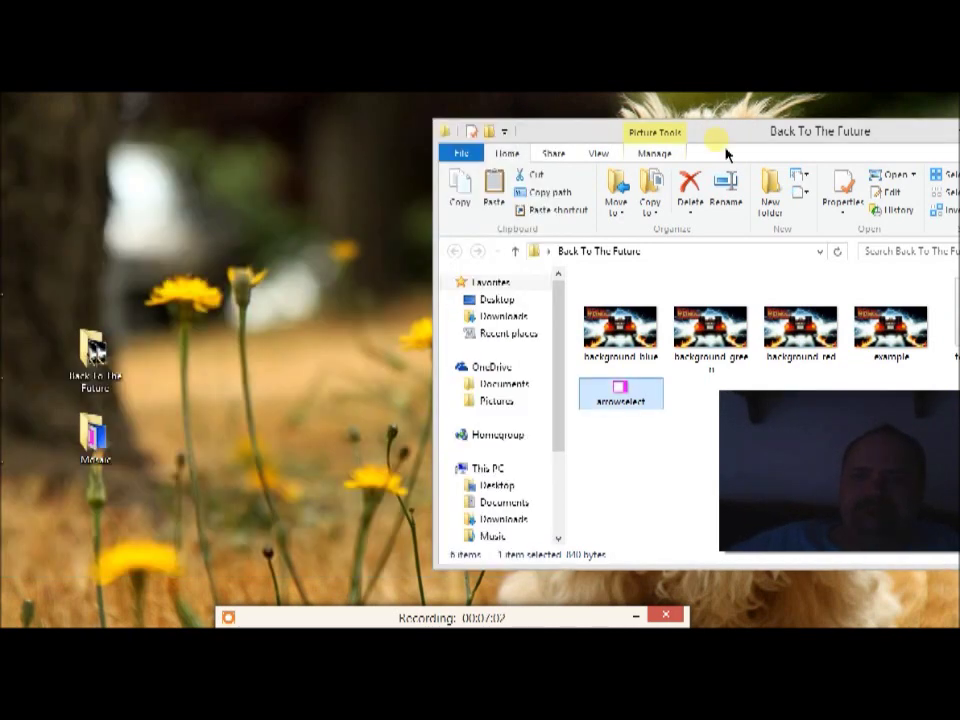
Close the Back To The Future window and delete the desktop Mosaic copy.
{"action": "left_click_drag", "start_coordinate": [732, 147], "coordinate": [537, 144]}
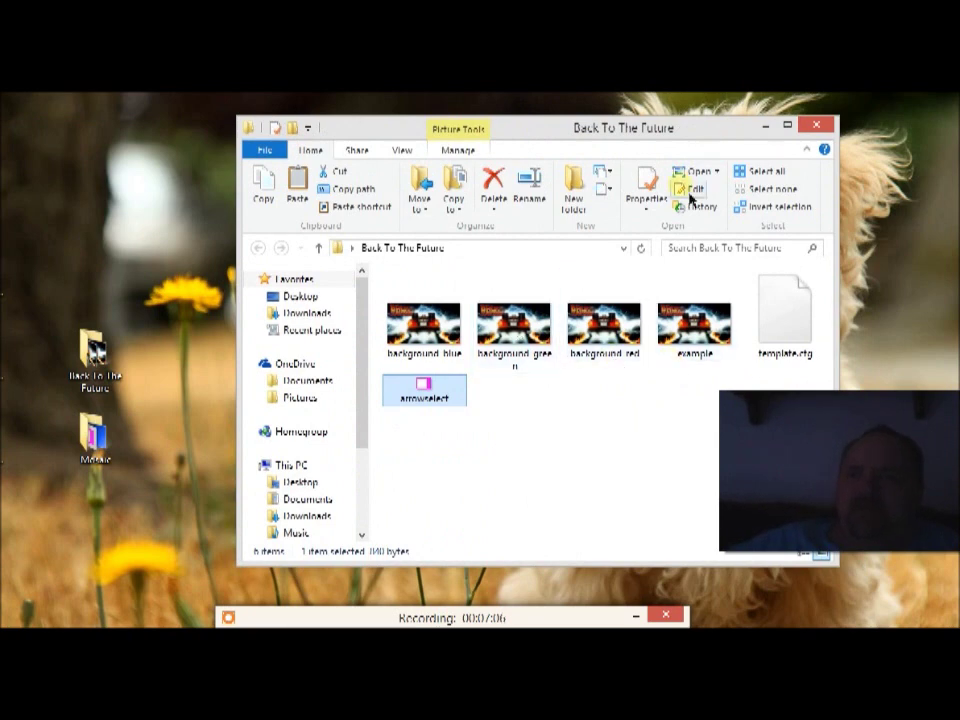
{"action": "left_click", "coordinate": [812, 126]}
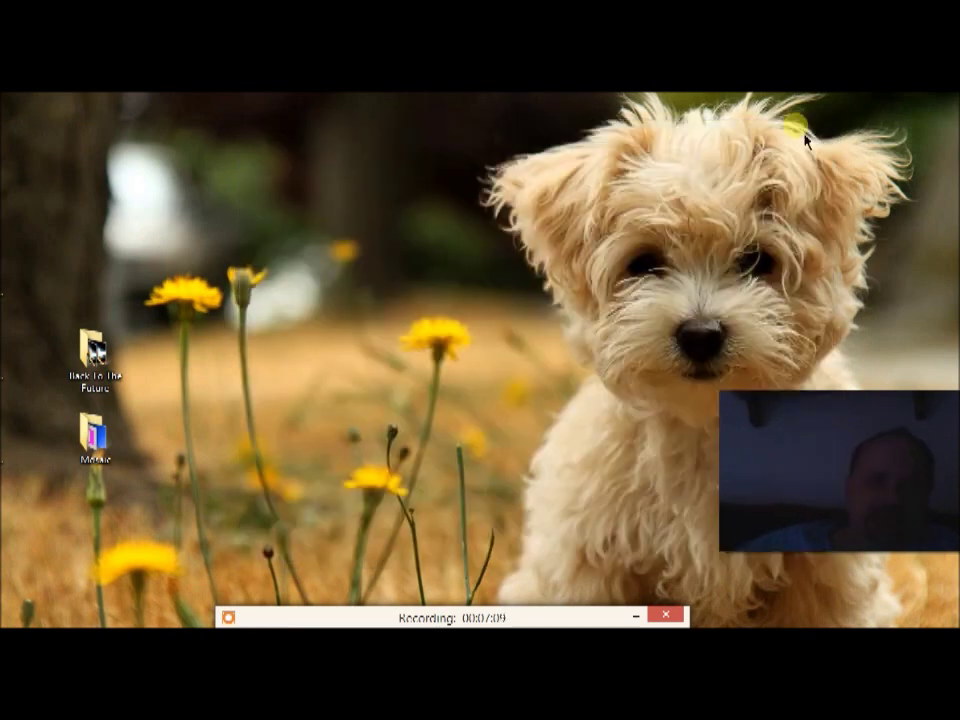
{"action": "right_click", "coordinate": [100, 455]}
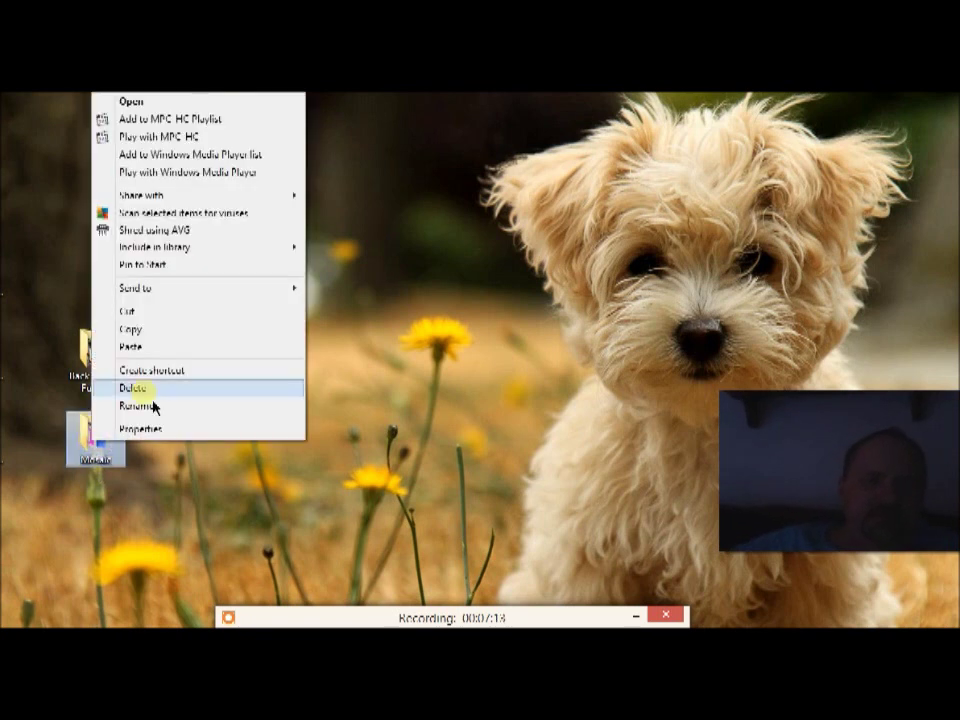
{"action": "left_click", "coordinate": [135, 388]}
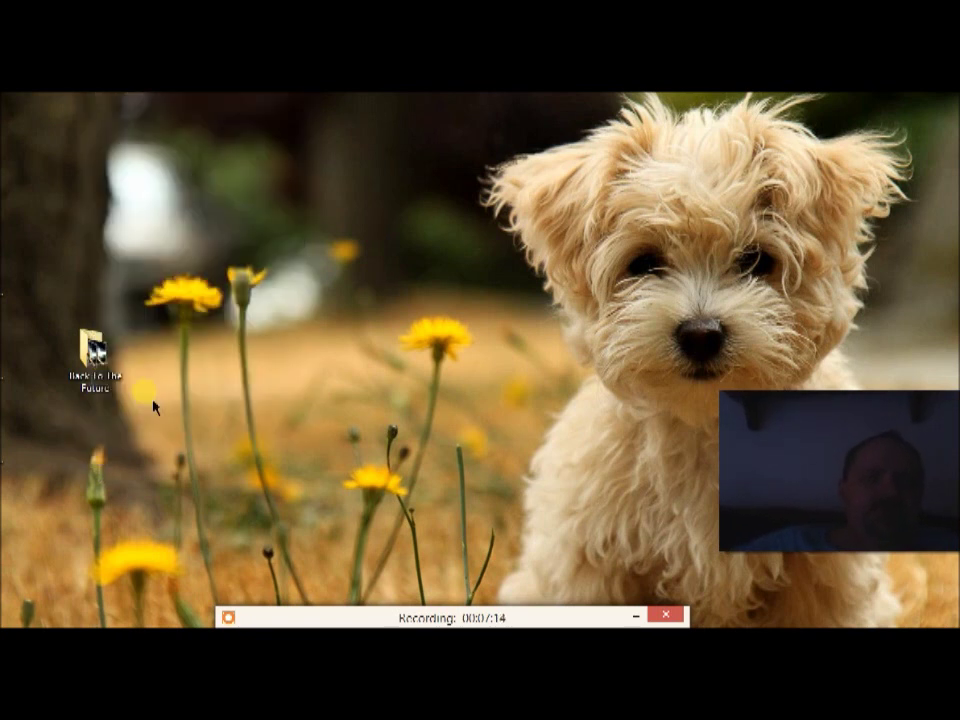
{"action": "left_click", "coordinate": [77, 379]}
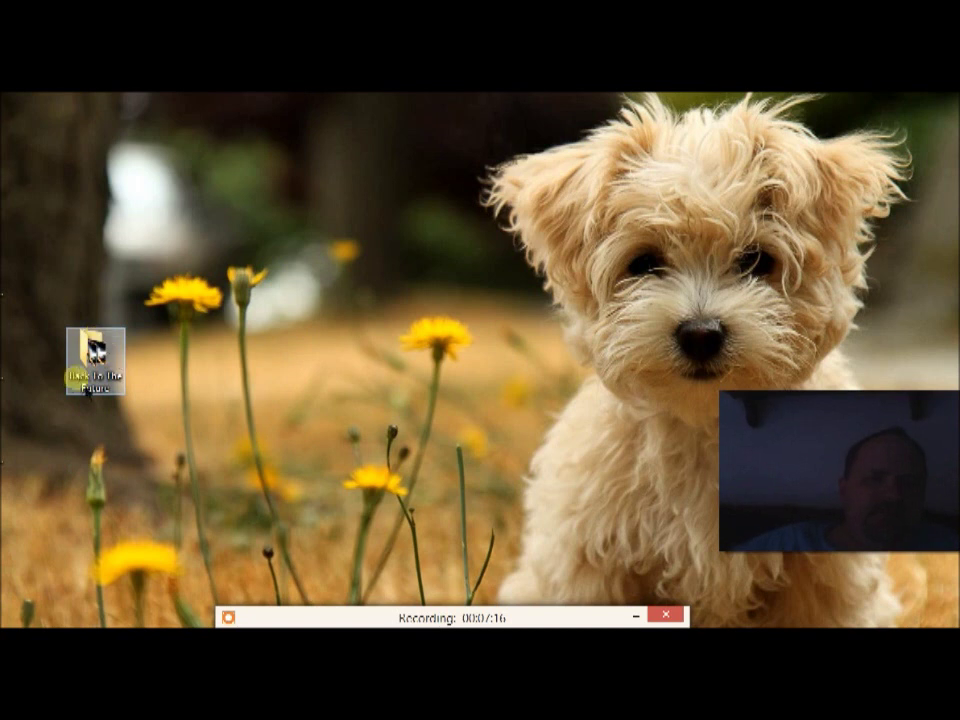
{"action": "left_click", "coordinate": [120, 450]}
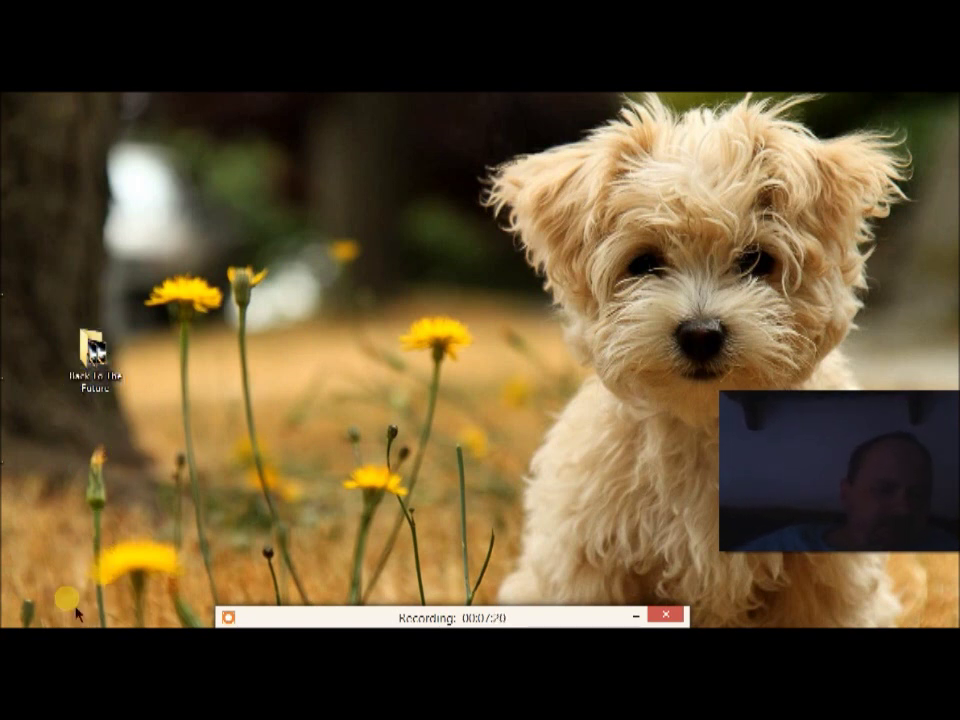
Drag Back To The Future into DVD Flick's templates folder, granting administrator permission.
{"action": "key", "text": "alt+Tab"}
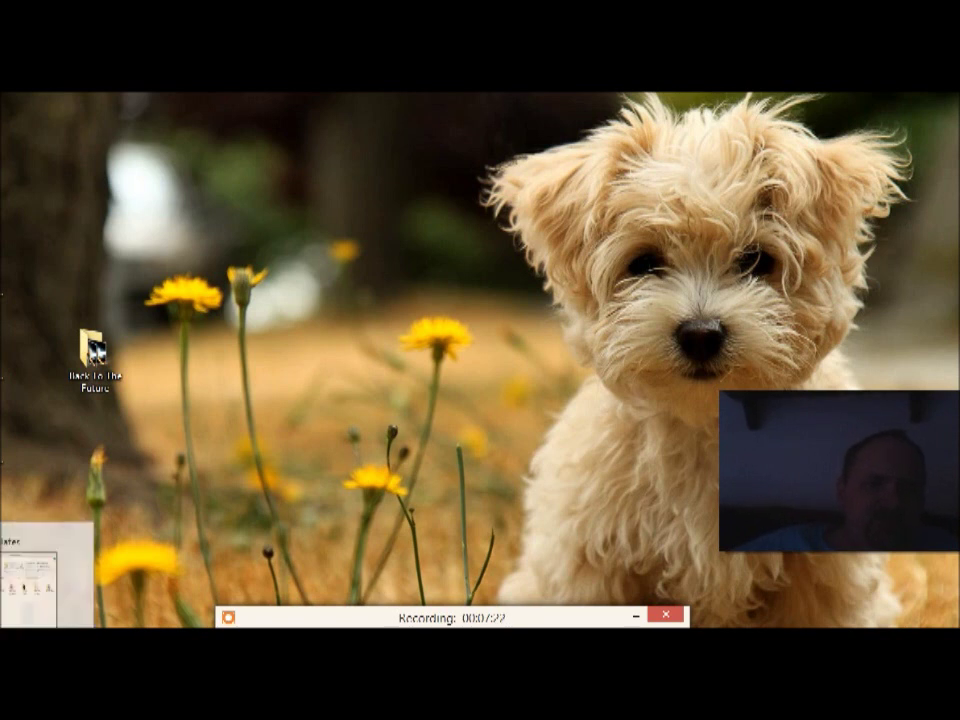
{"action": "mouse_move", "coordinate": [150, 420]}
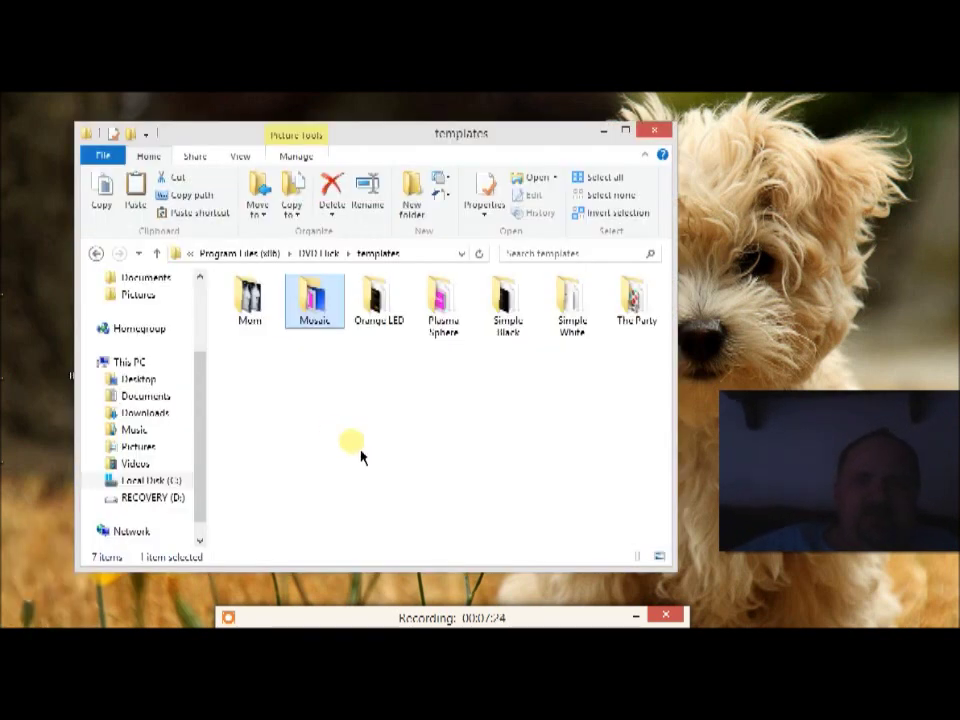
{"action": "left_click", "coordinate": [388, 439]}
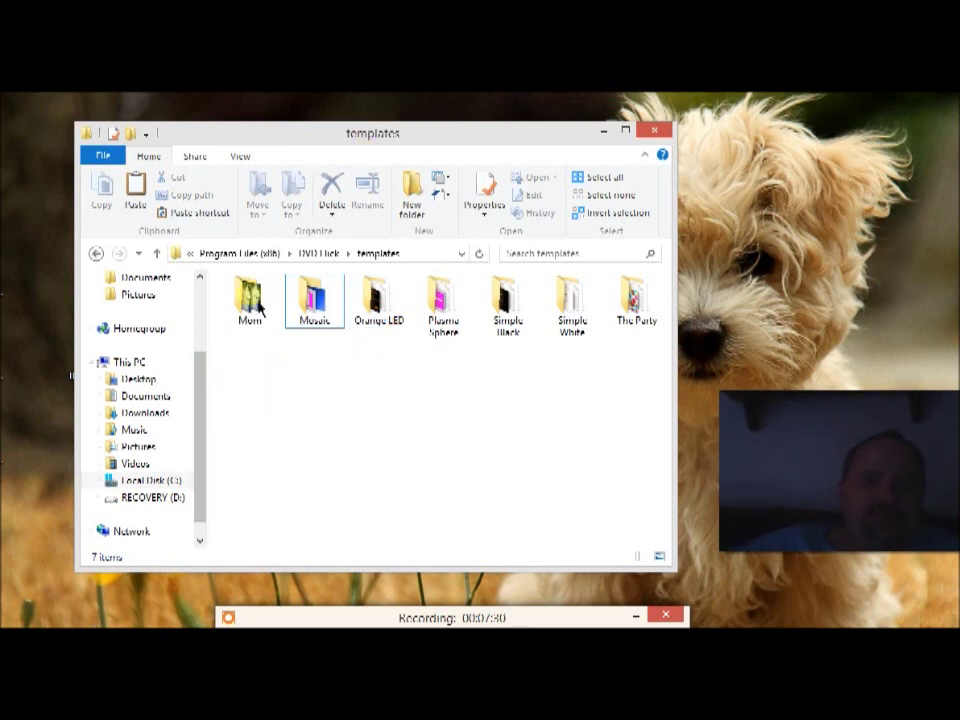
{"action": "left_click_drag", "start_coordinate": [306, 141], "coordinate": [343, 151]}
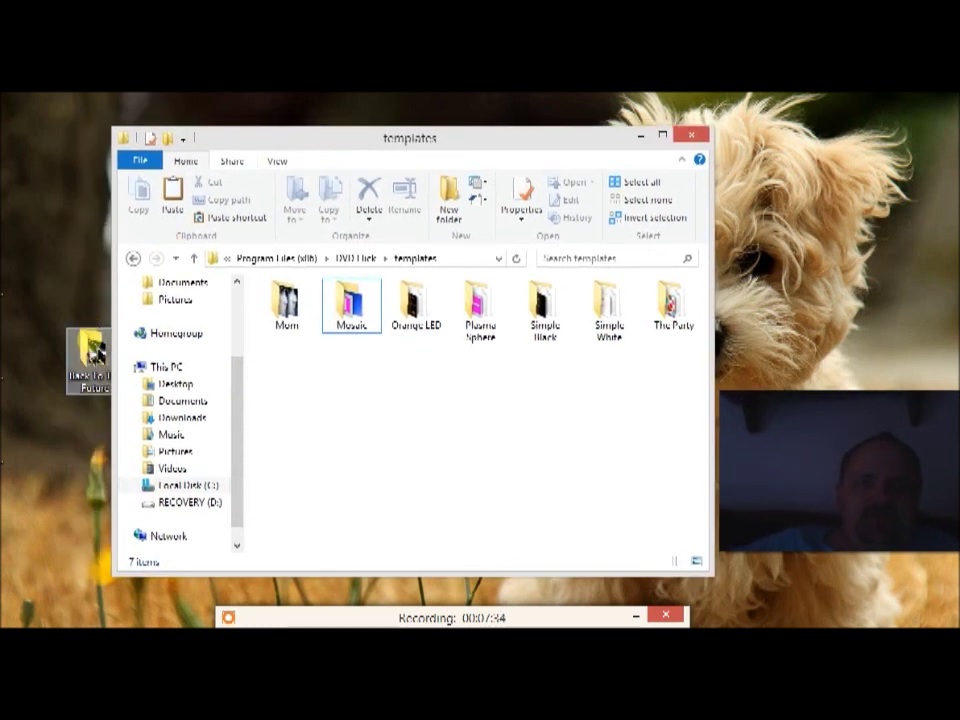
{"action": "left_click_drag", "start_coordinate": [93, 352], "coordinate": [334, 405]}
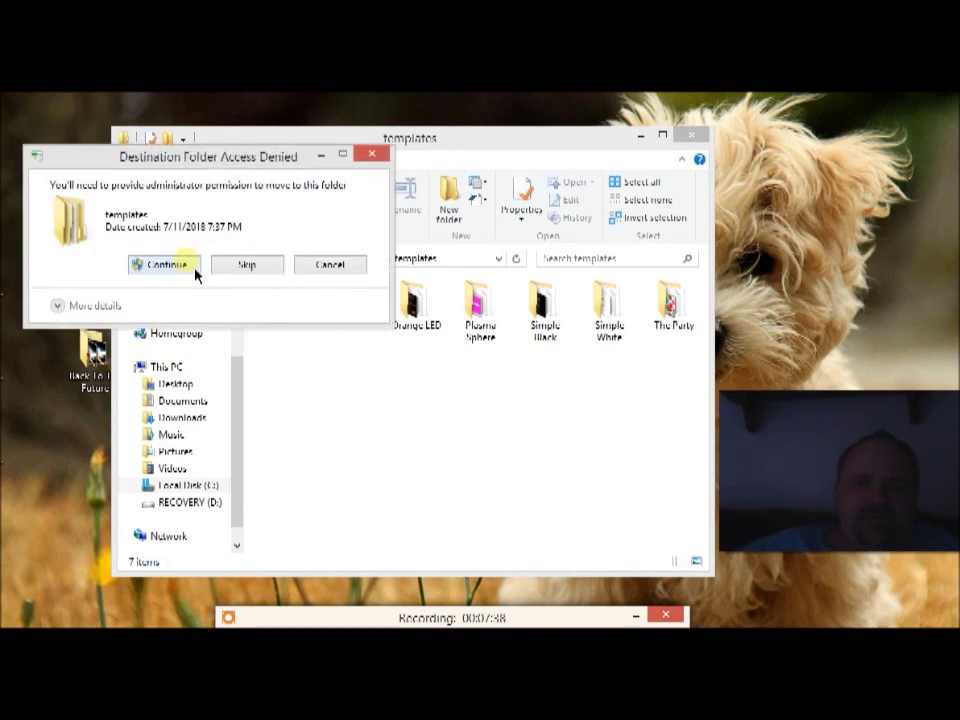
{"action": "left_click", "coordinate": [192, 282]}
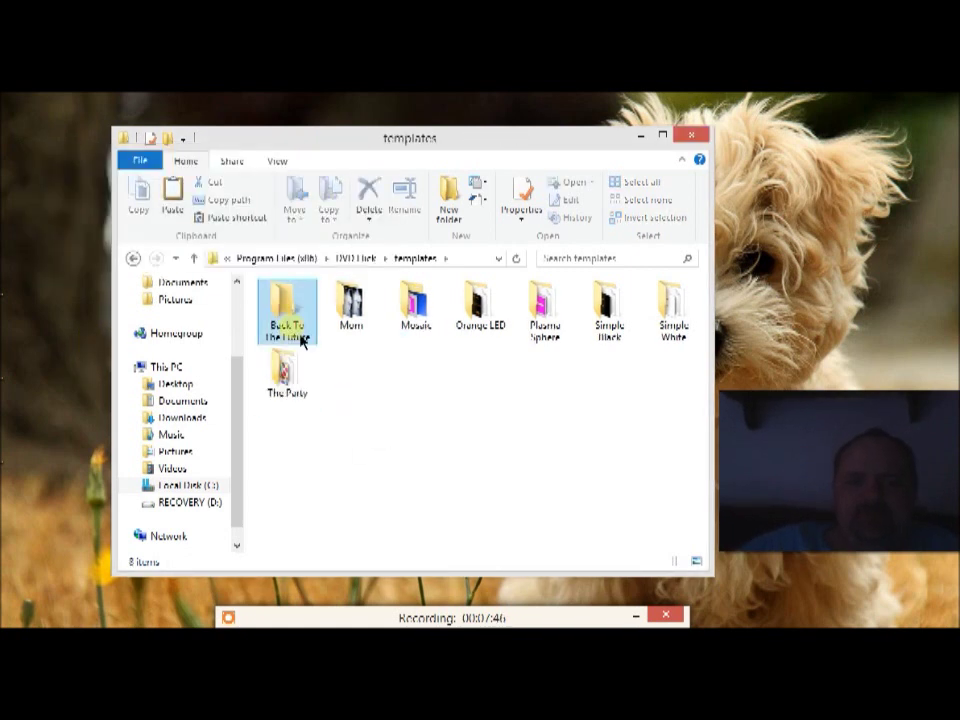
{"action": "left_click", "coordinate": [691, 135]}
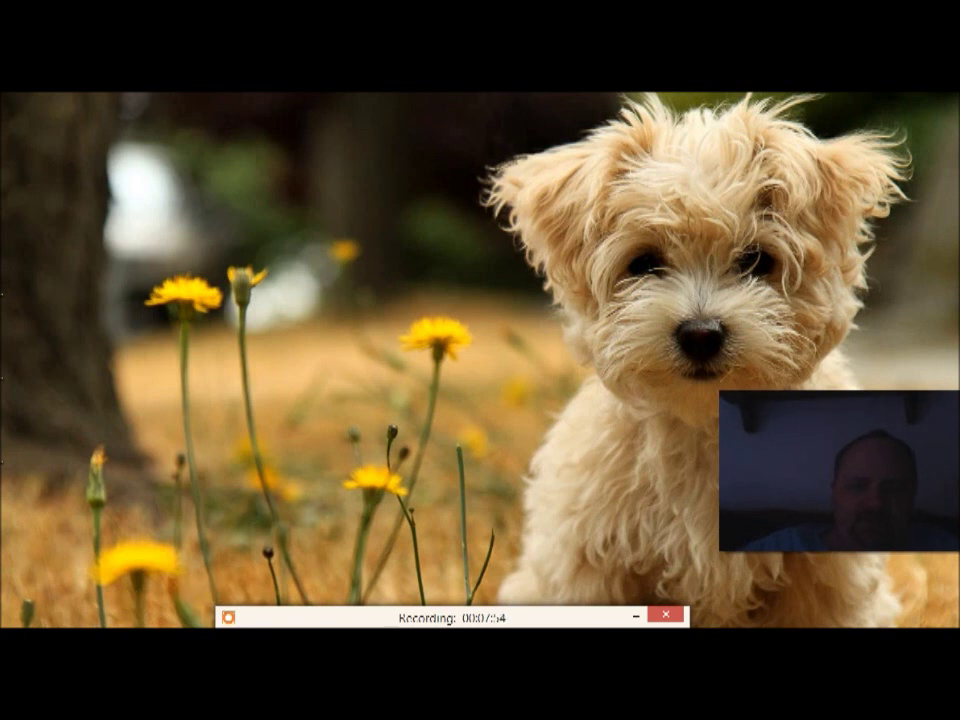
Open Menu settings with F8 and select the Back To The Future template.
{"action": "key", "text": "F8"}
{"action": "key", "text": "F8"}
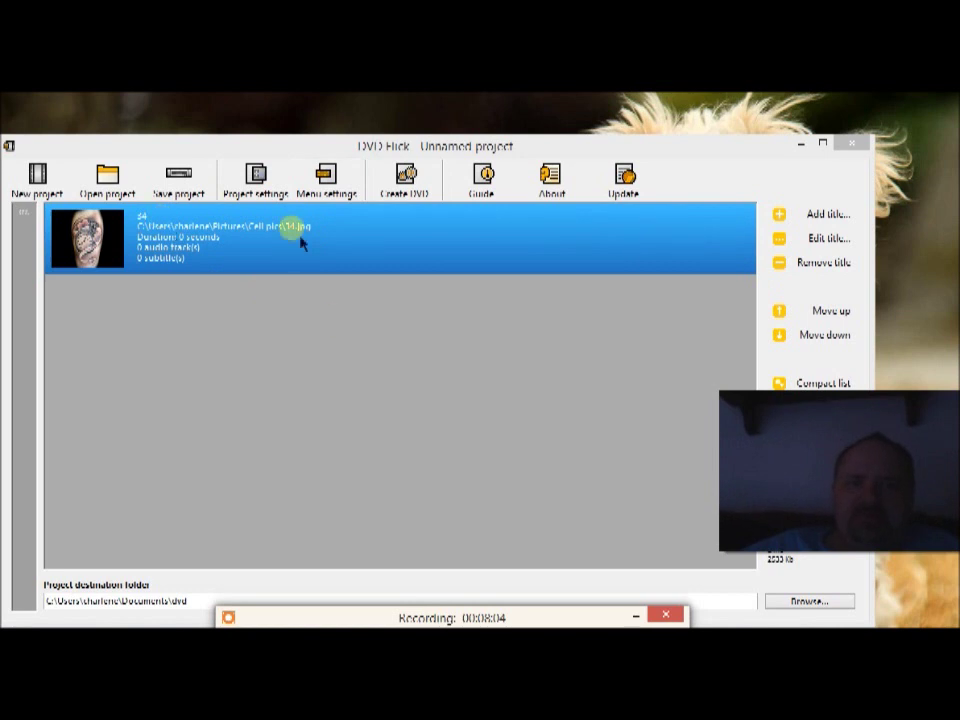
{"action": "left_click", "coordinate": [338, 192]}
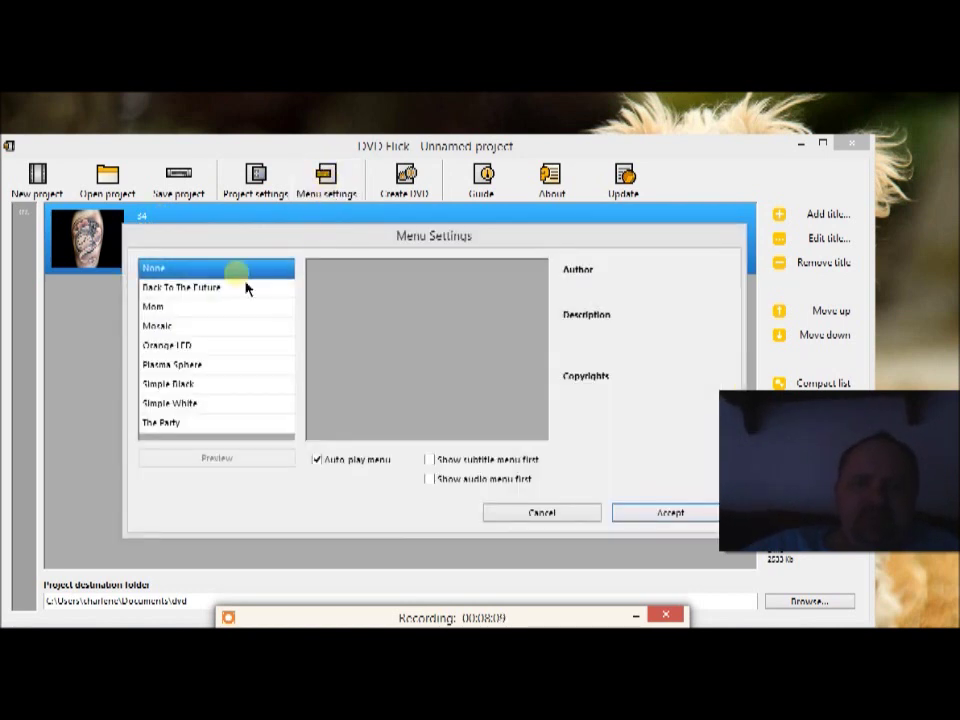
{"action": "left_click", "coordinate": [229, 298]}
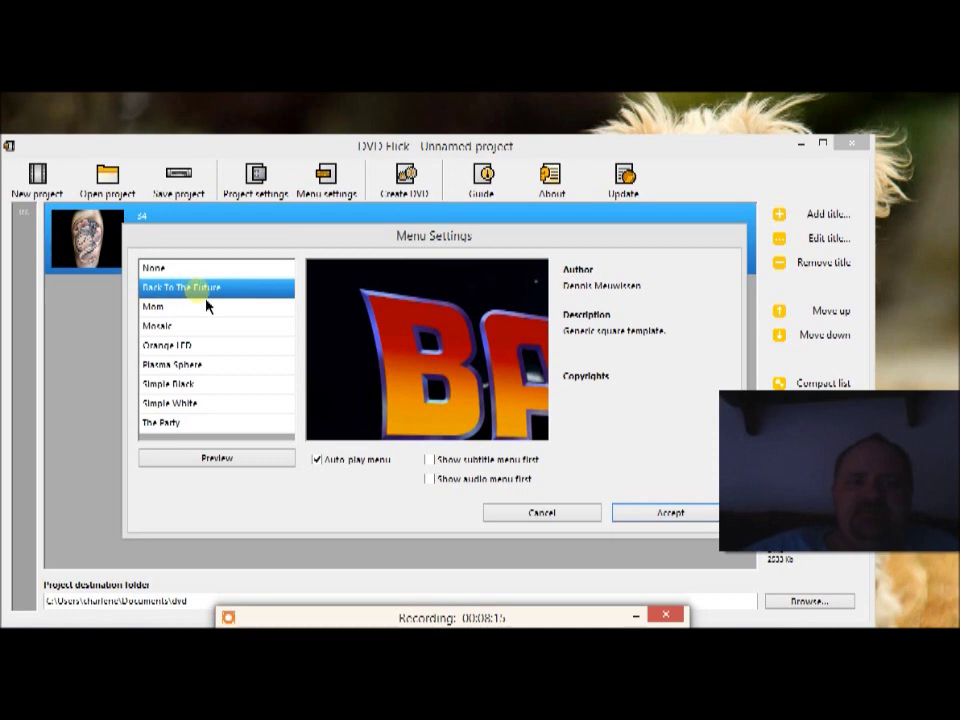
Preview the Back To The Future menu, then close the preview and Menu settings unapplied.
{"action": "left_click", "coordinate": [226, 466]}
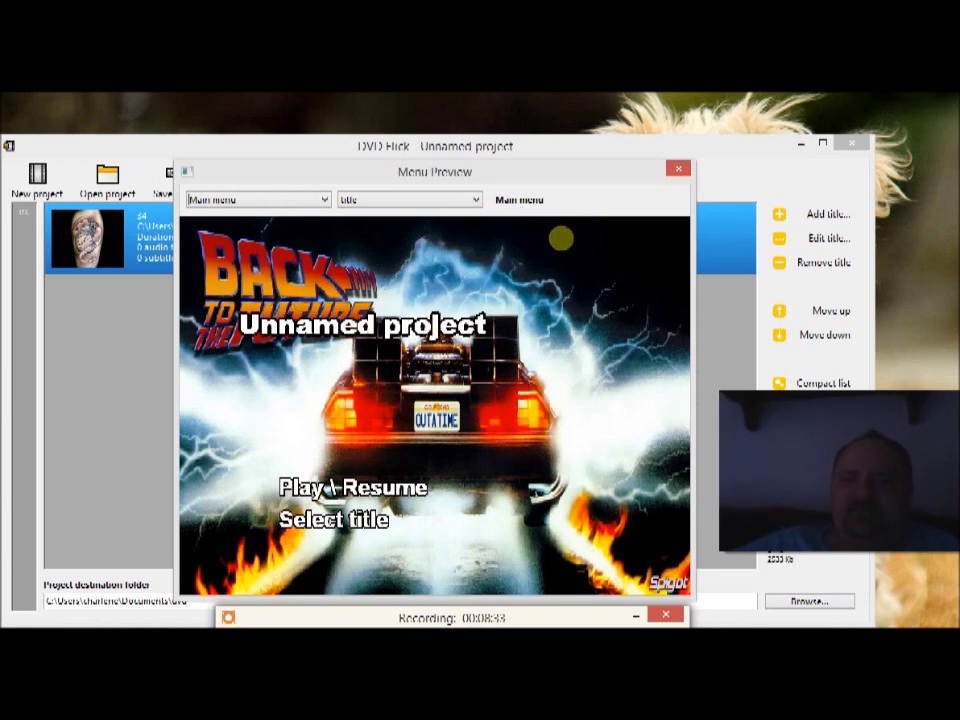
{"action": "left_click", "coordinate": [678, 168]}
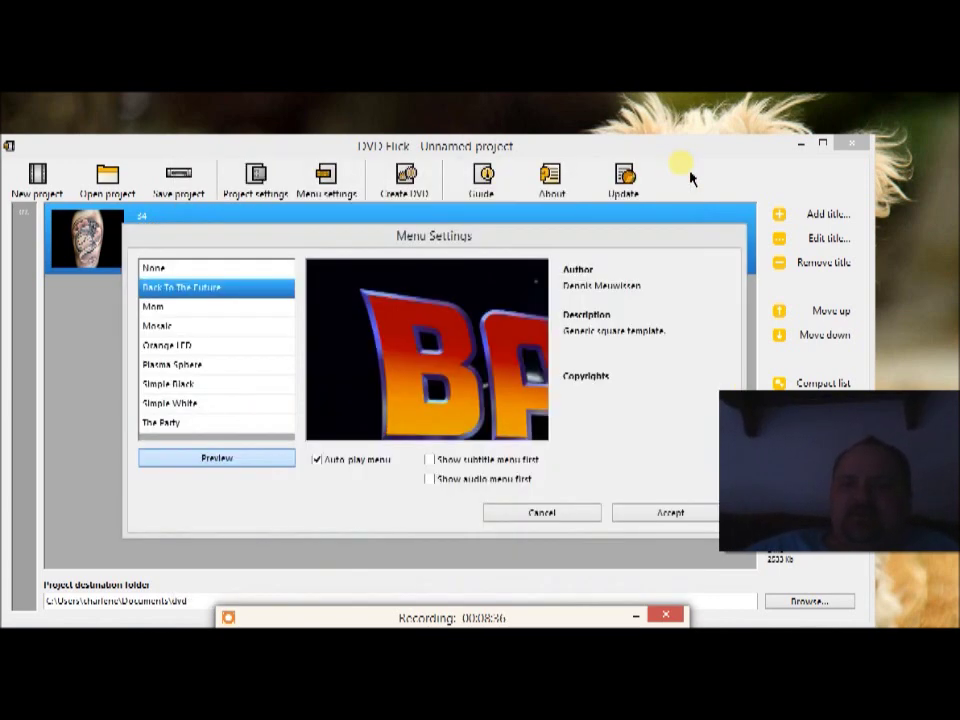
{"action": "left_click", "coordinate": [511, 522]}
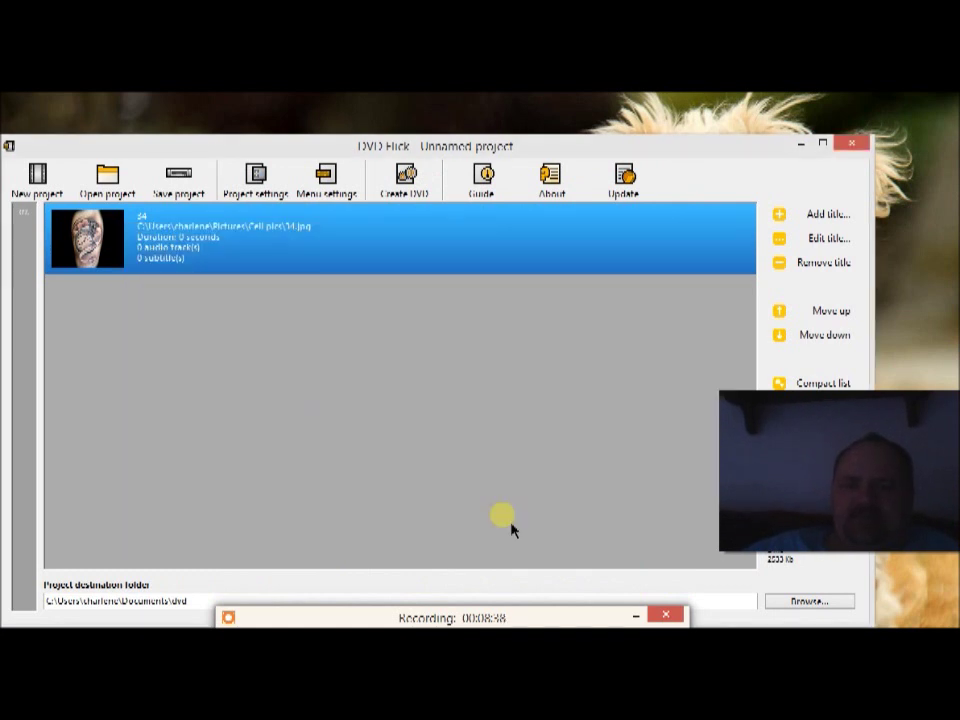
In Project settings, clear the title, set encoder priority Normal, and keep target size DVD 4.7 GB.
{"action": "left_click", "coordinate": [264, 192]}
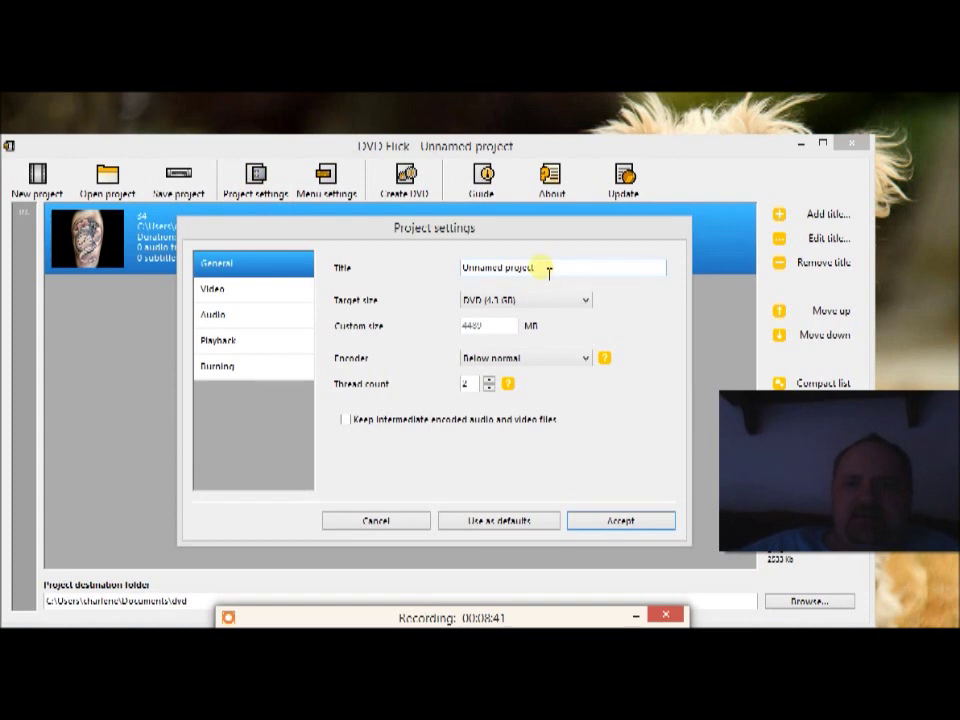
{"action": "key", "text": "BackSpace"}
{"action": "key", "text": "BackSpace"}
{"action": "key", "text": "BackSpace"}
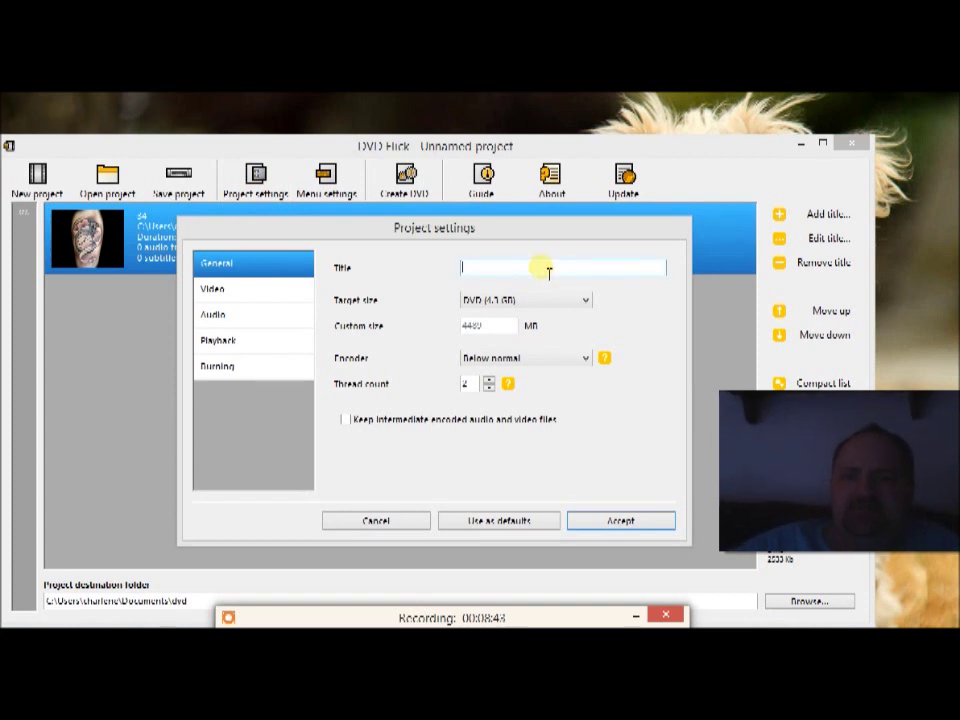
{"action": "left_click", "coordinate": [558, 364]}
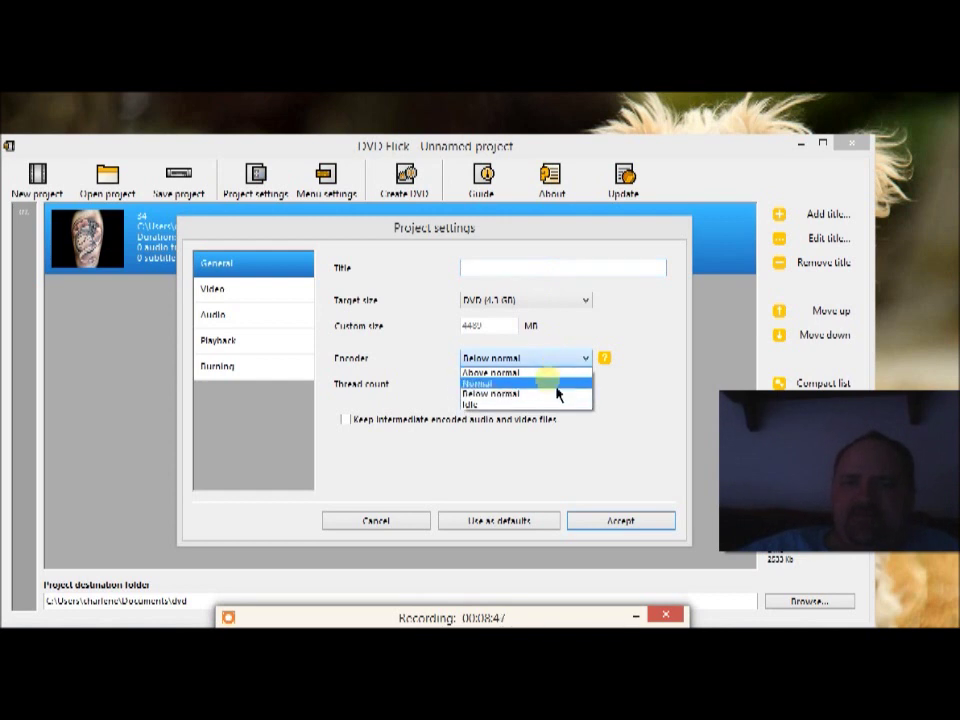
{"action": "left_click", "coordinate": [556, 386]}
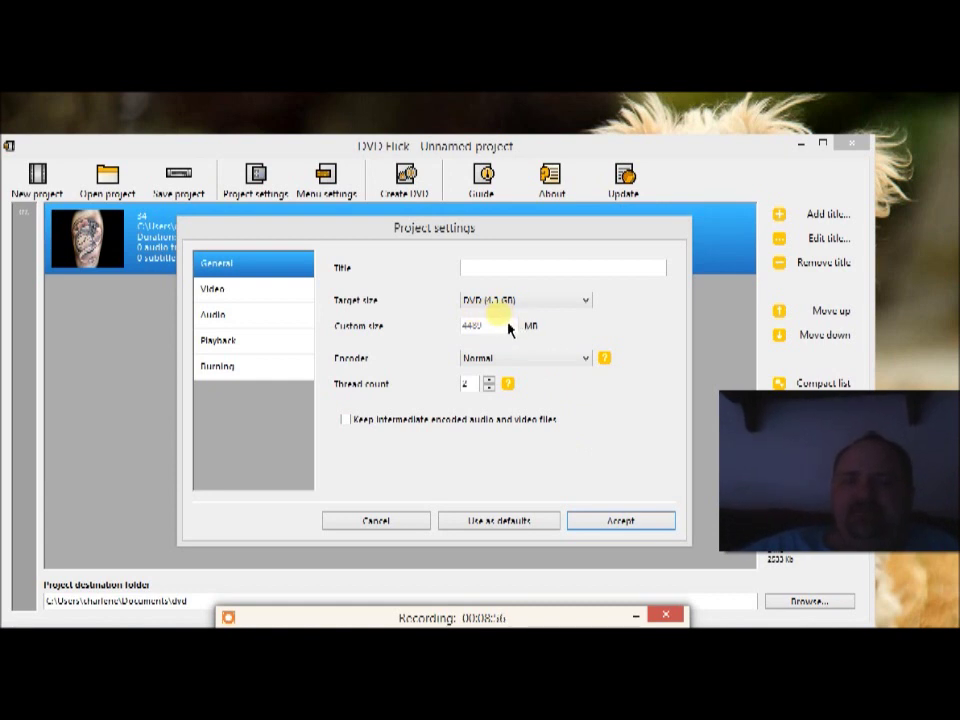
{"action": "left_click", "coordinate": [588, 302]}
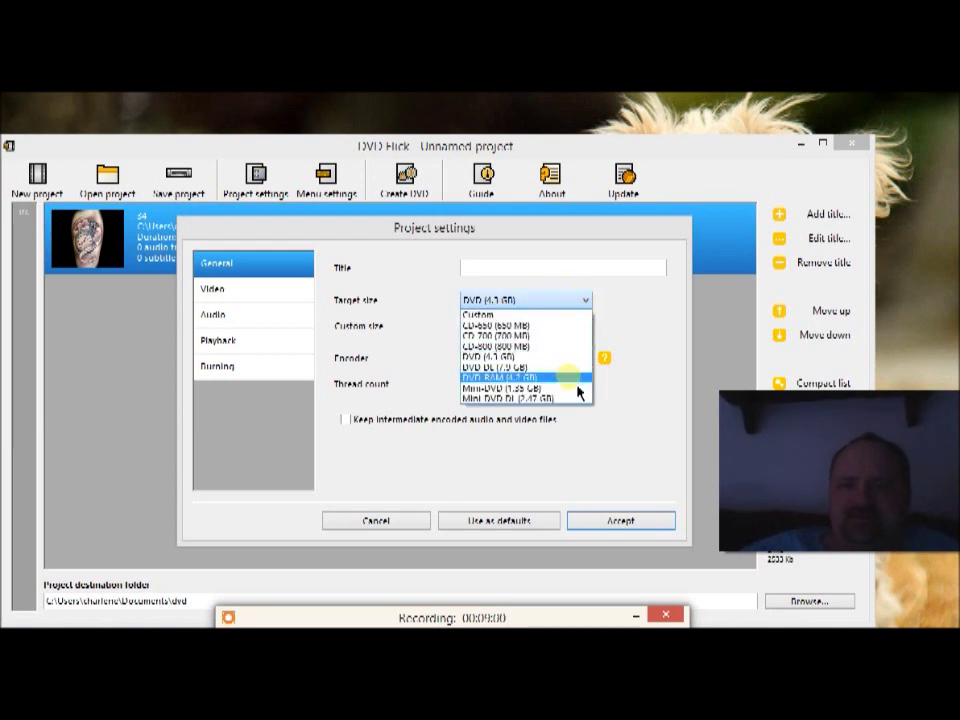
{"action": "left_click", "coordinate": [584, 307]}
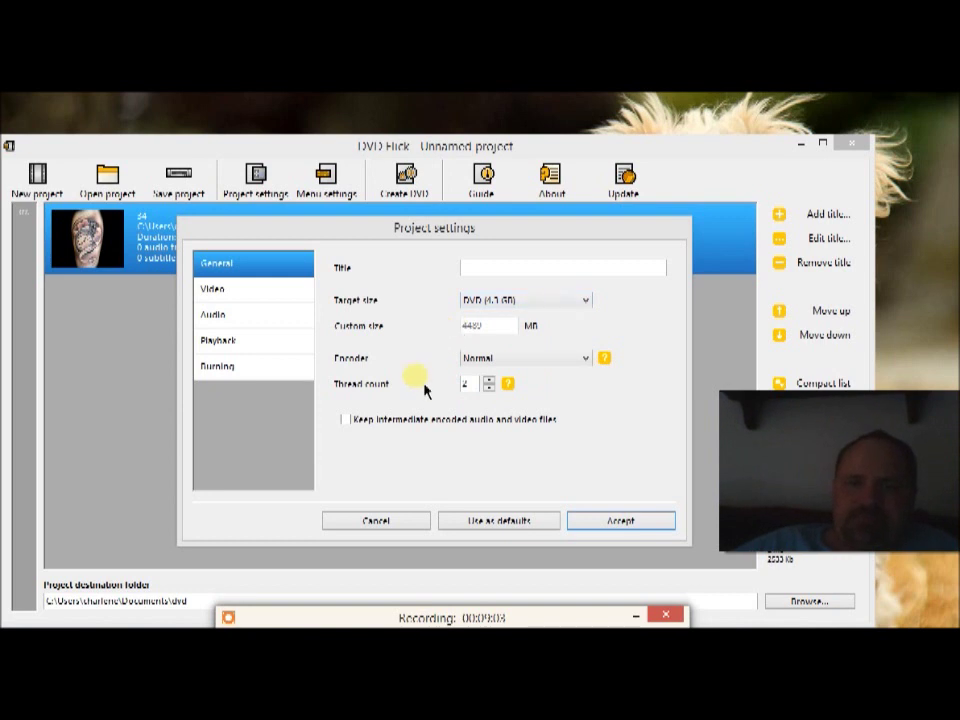
{"action": "left_click", "coordinate": [598, 524]}
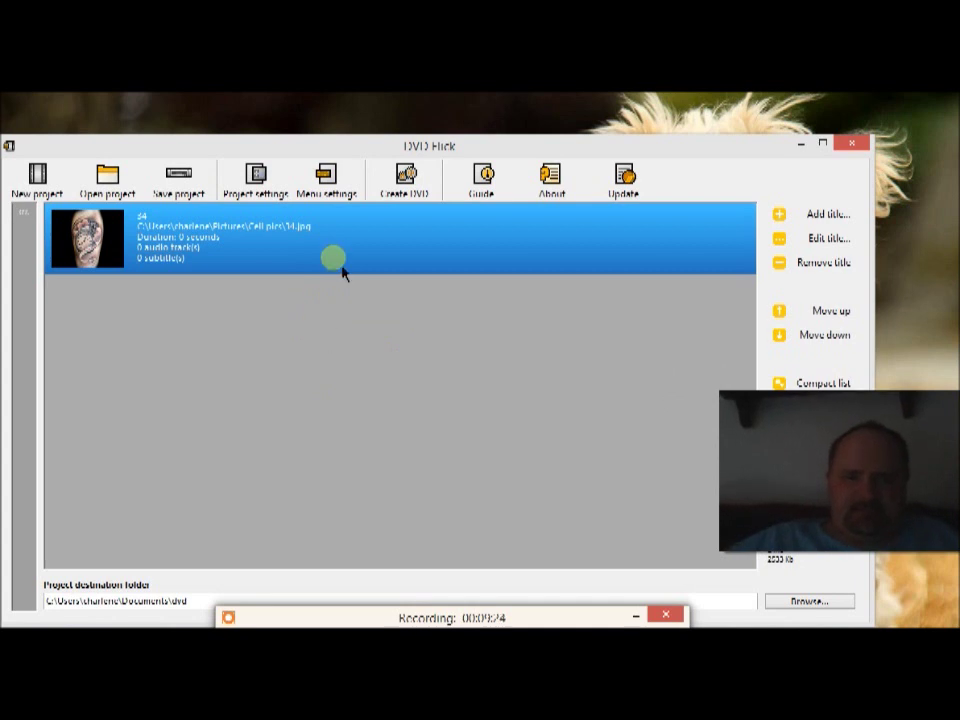
Select the Back To The Future menu template, confirm its preview shows no title, and accept it.
{"action": "left_click", "coordinate": [326, 180]}
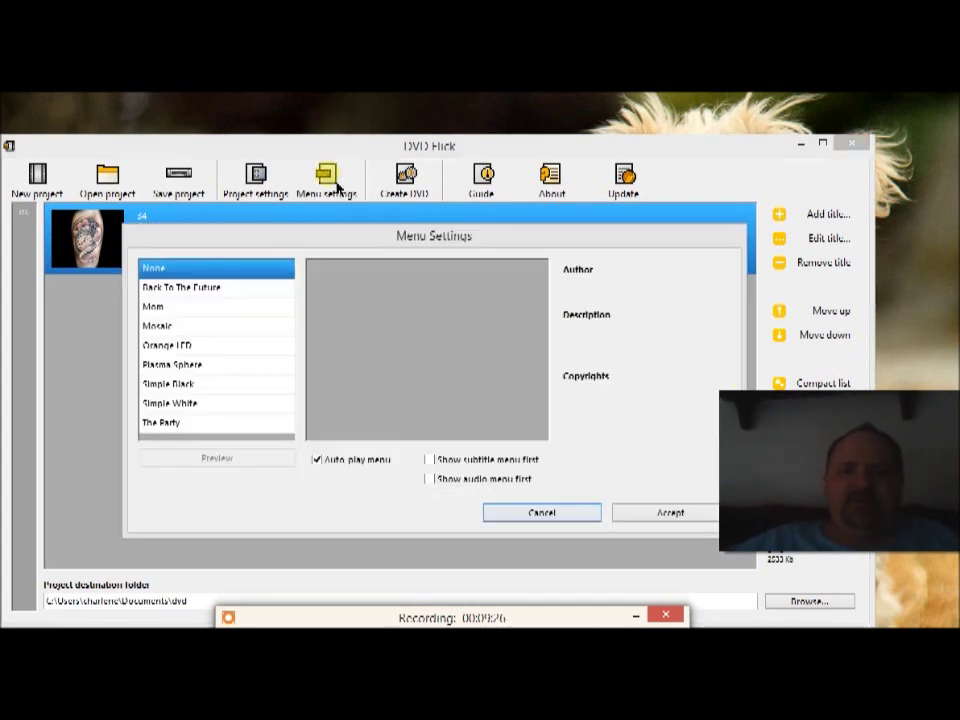
{"action": "left_click", "coordinate": [198, 290]}
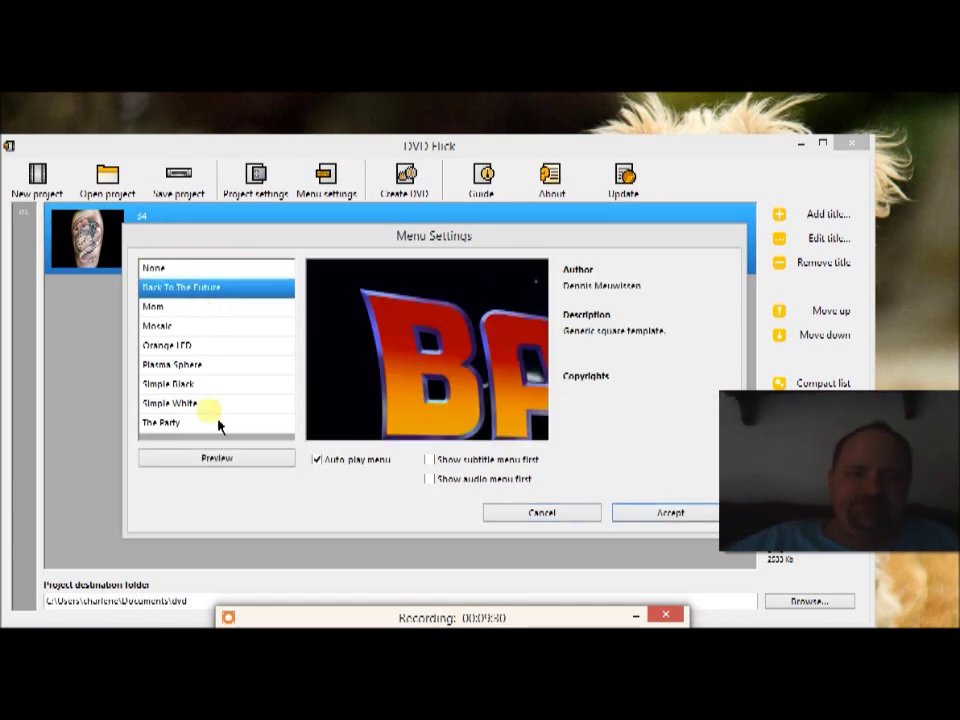
{"action": "left_click", "coordinate": [218, 459]}
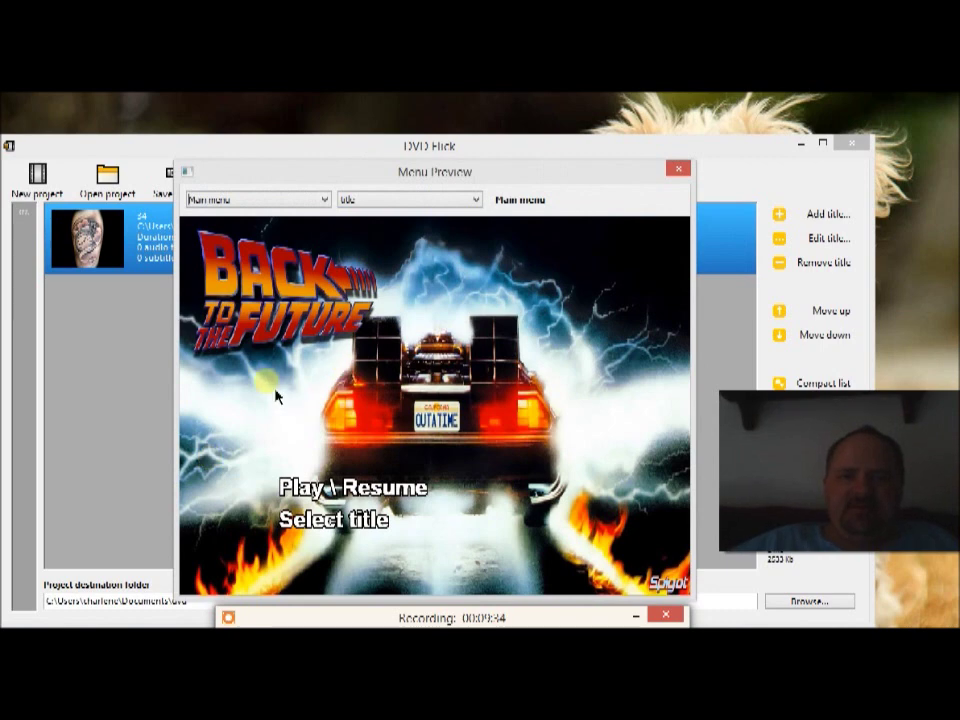
{"action": "left_click", "coordinate": [678, 169]}
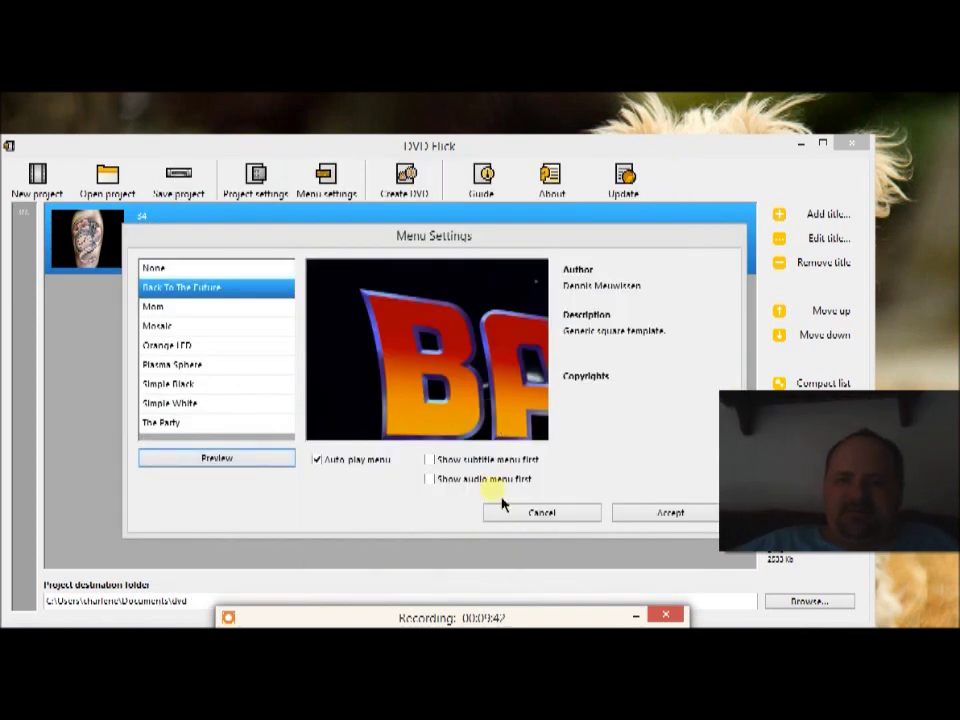
{"action": "left_click", "coordinate": [640, 520]}
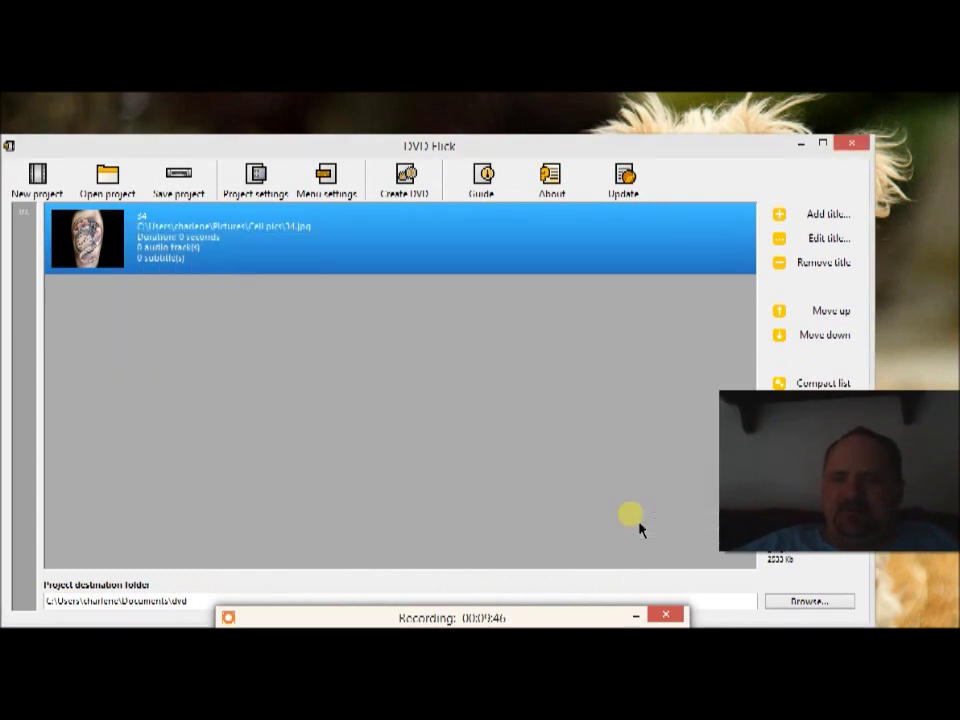